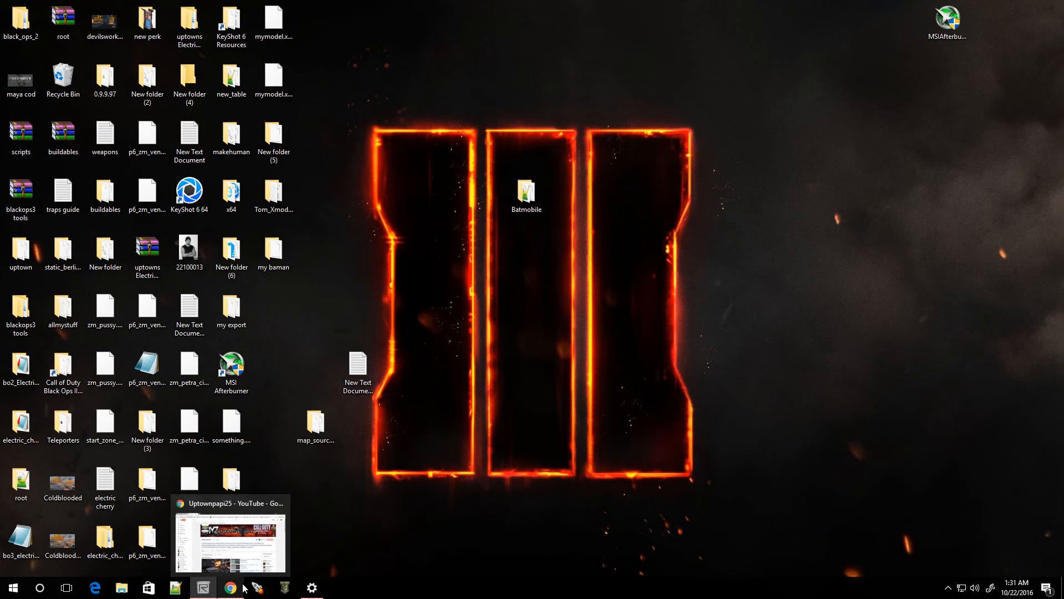
# Restore the Radiant window, fly above the room and select its long back wall
pyautogui.click(203, 587)
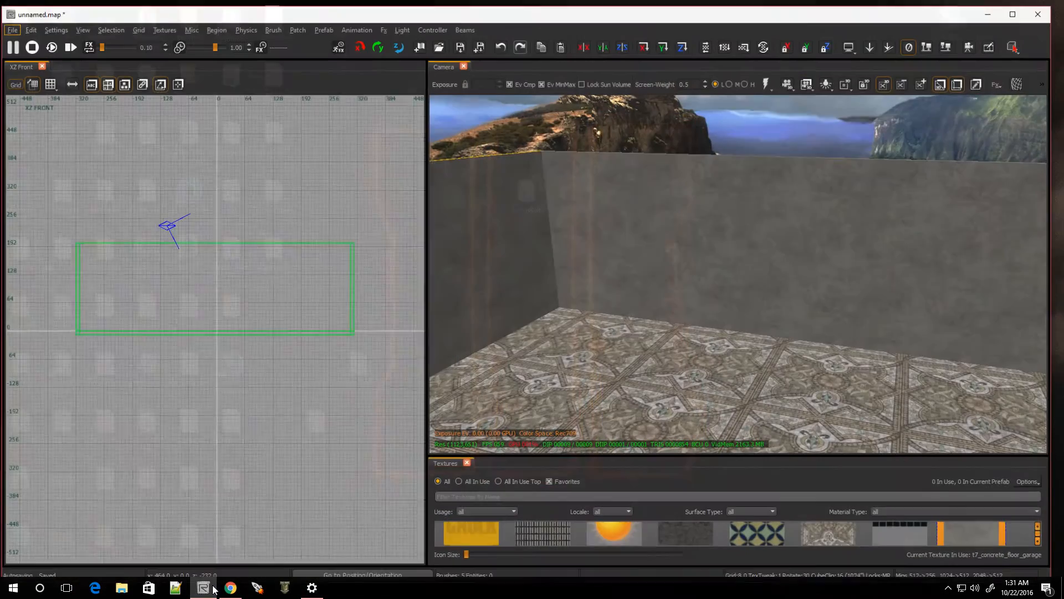
pyautogui.press('Down')
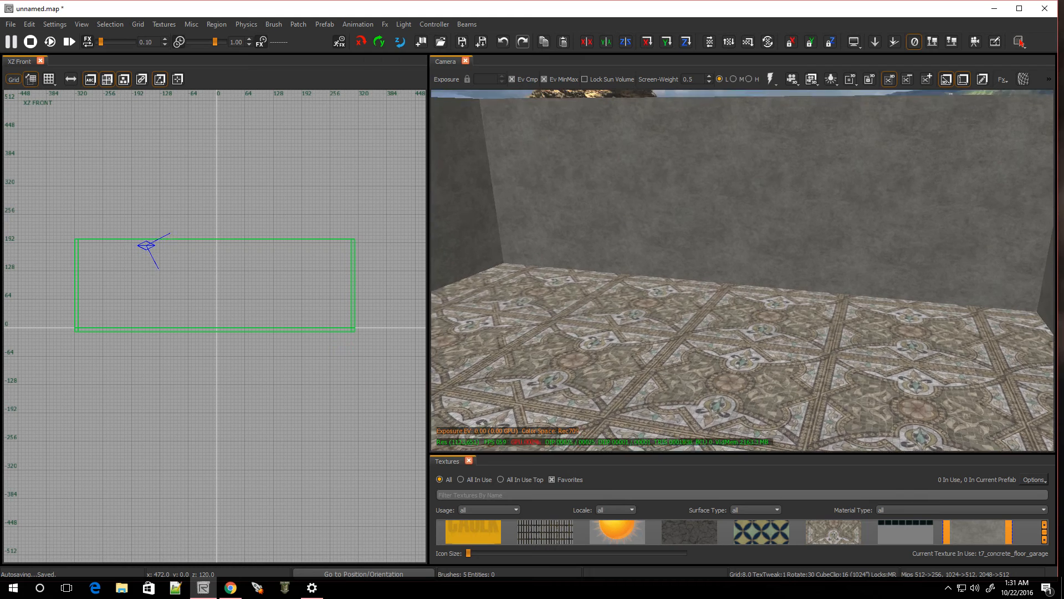
pyautogui.press('a')
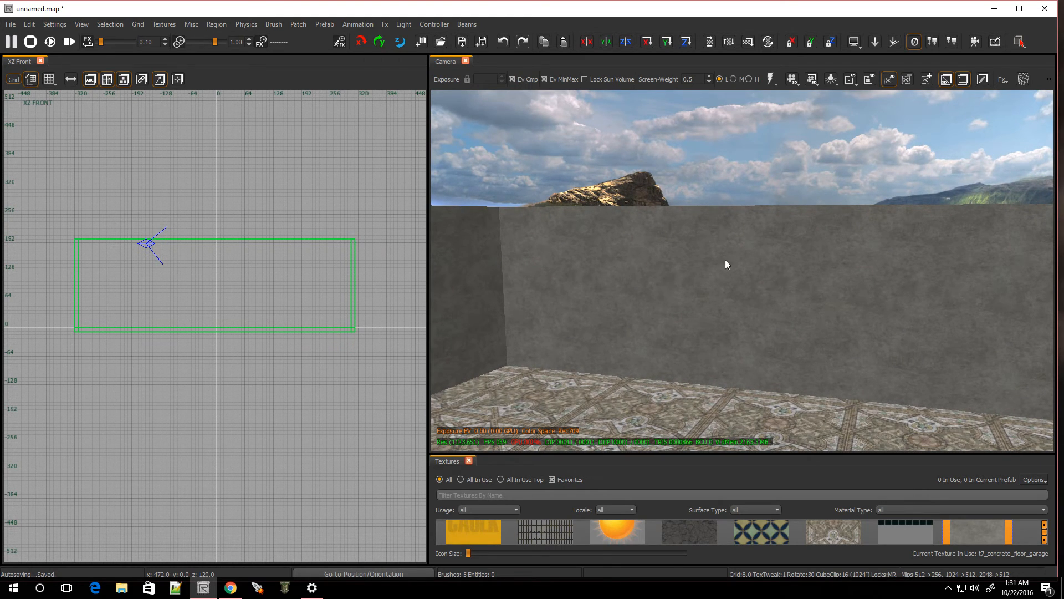
pyautogui.keyDown('shift'); pyautogui.click(732, 291); pyautogui.keyUp('shift')
# Fly the camera along the room and turn it to face the selected back wall
pyautogui.press('Up')
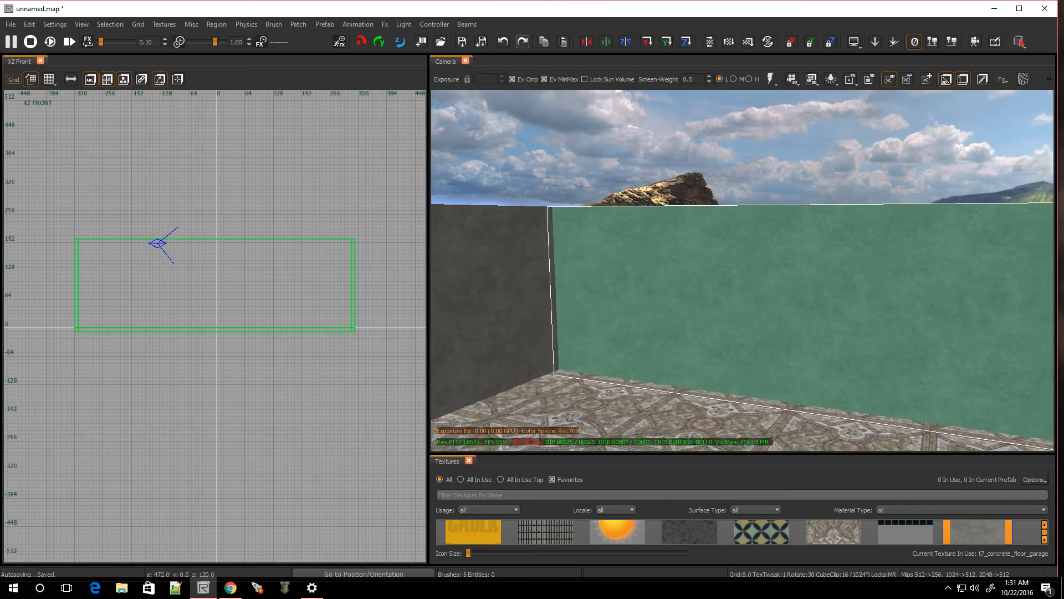
pyautogui.press('Up')
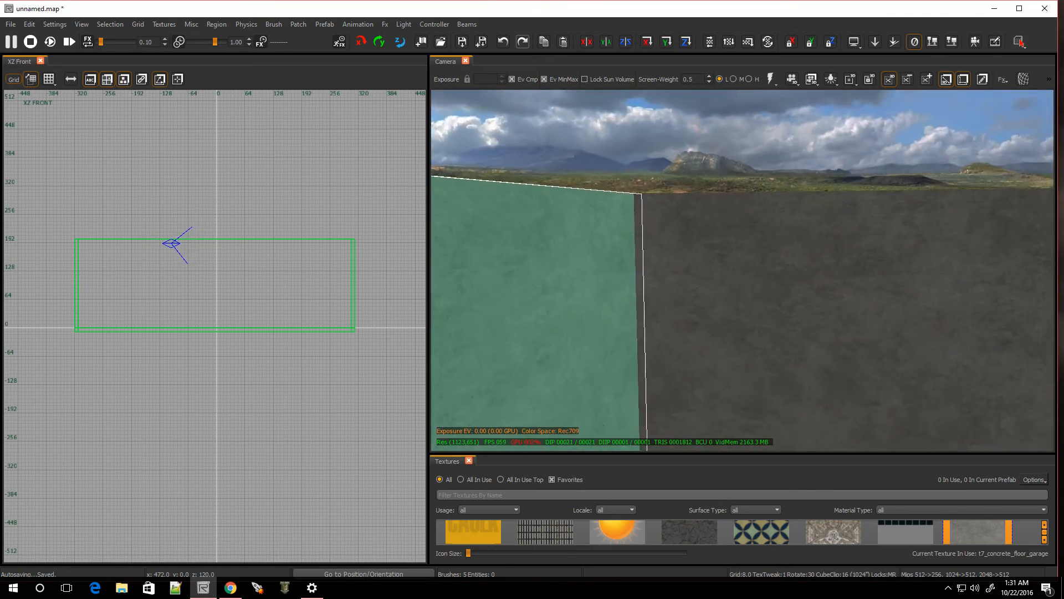
pyautogui.press('Up')
pyautogui.press('Up')
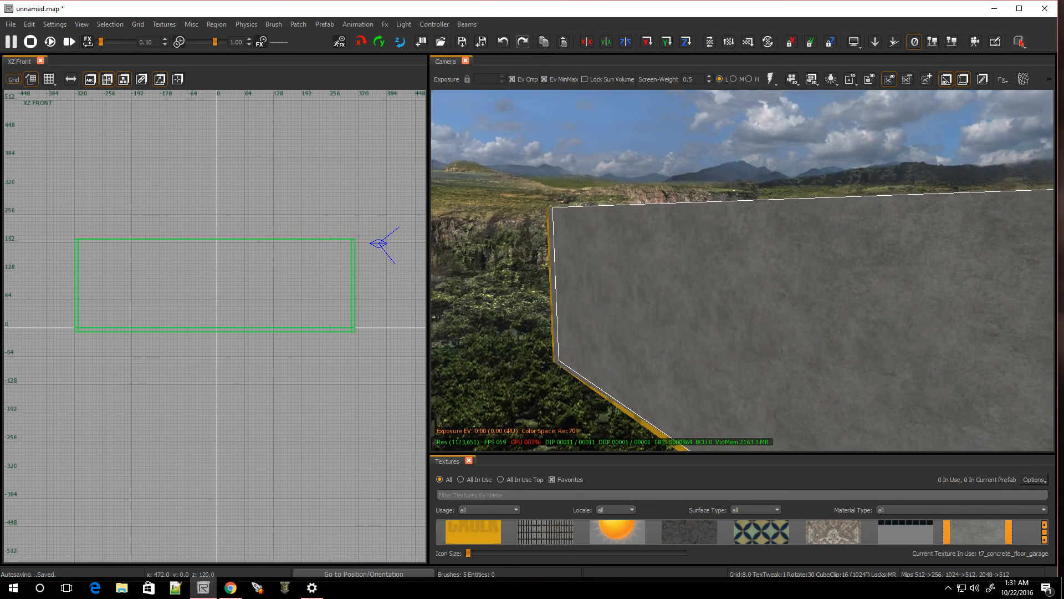
pyautogui.press('Up')
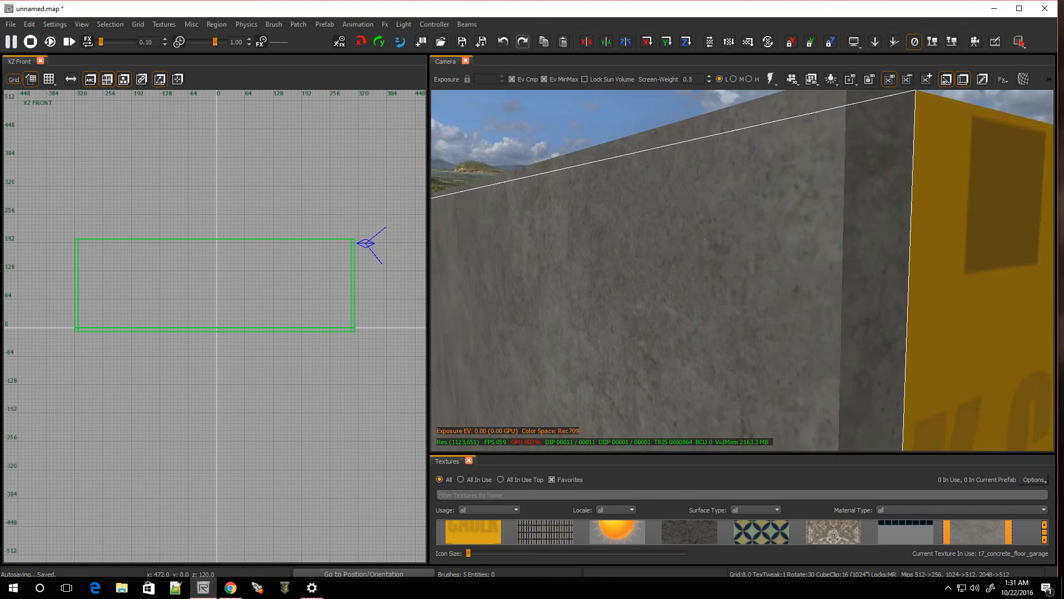
pyautogui.press('Down')
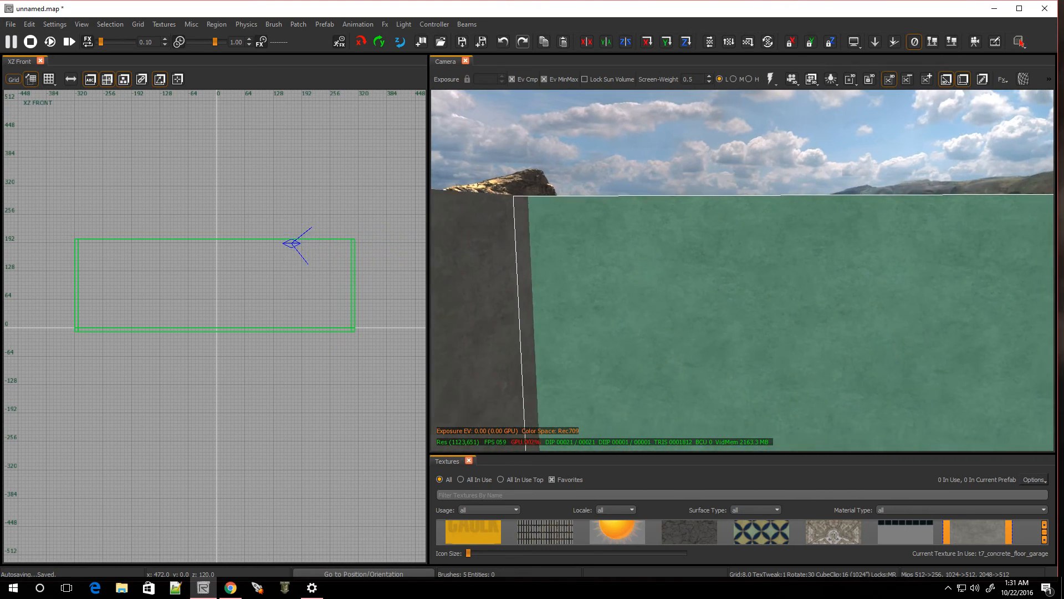
pyautogui.press('Right')
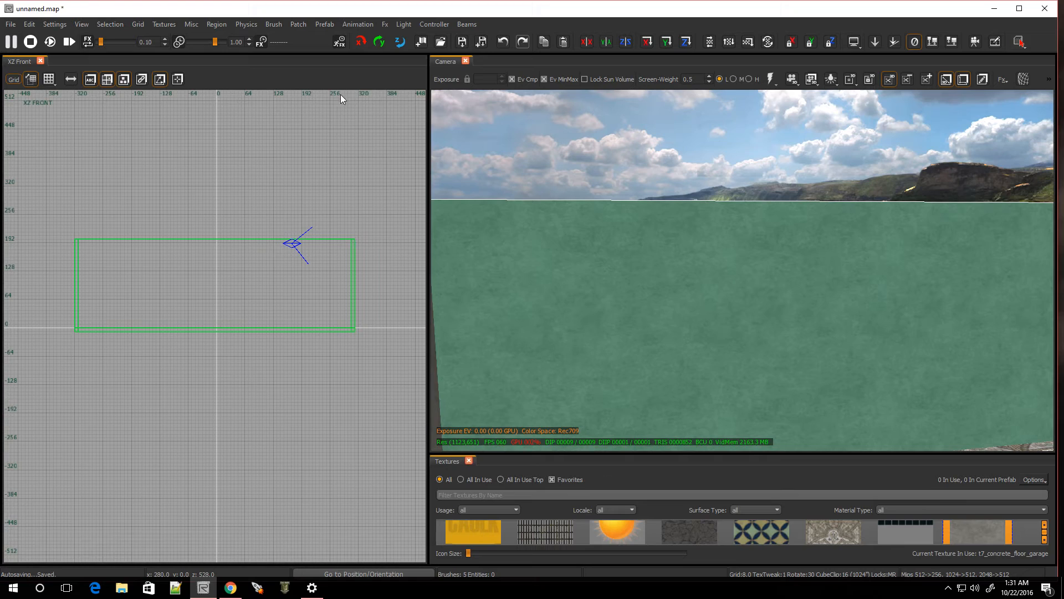
# Convert the selected back-wall face into a terrain patch via Patch > Terrain
pyautogui.click(297, 25)
pyautogui.moveTo(309, 46)
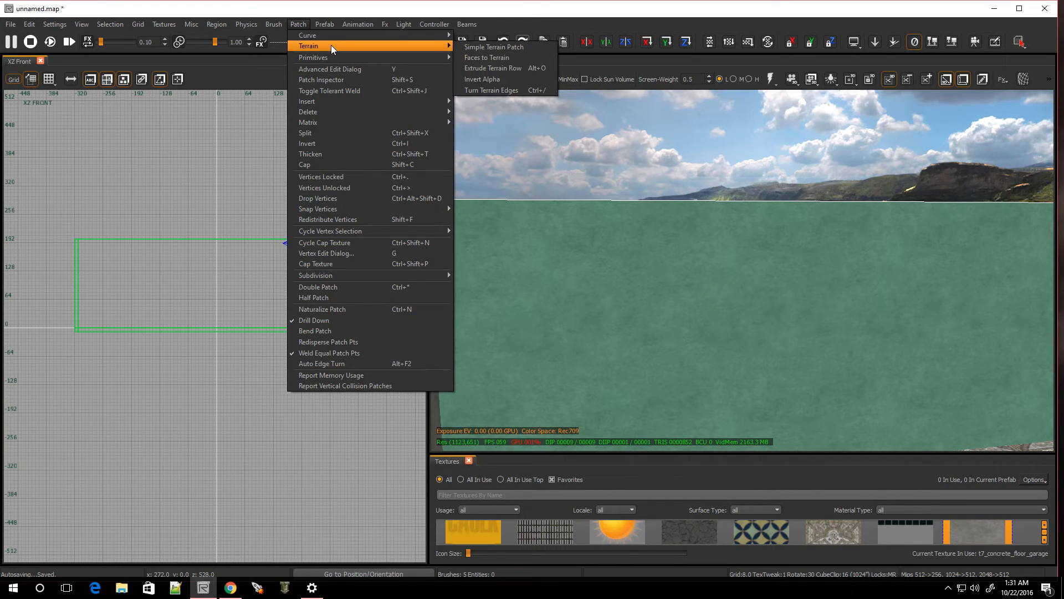
pyautogui.click(468, 58)
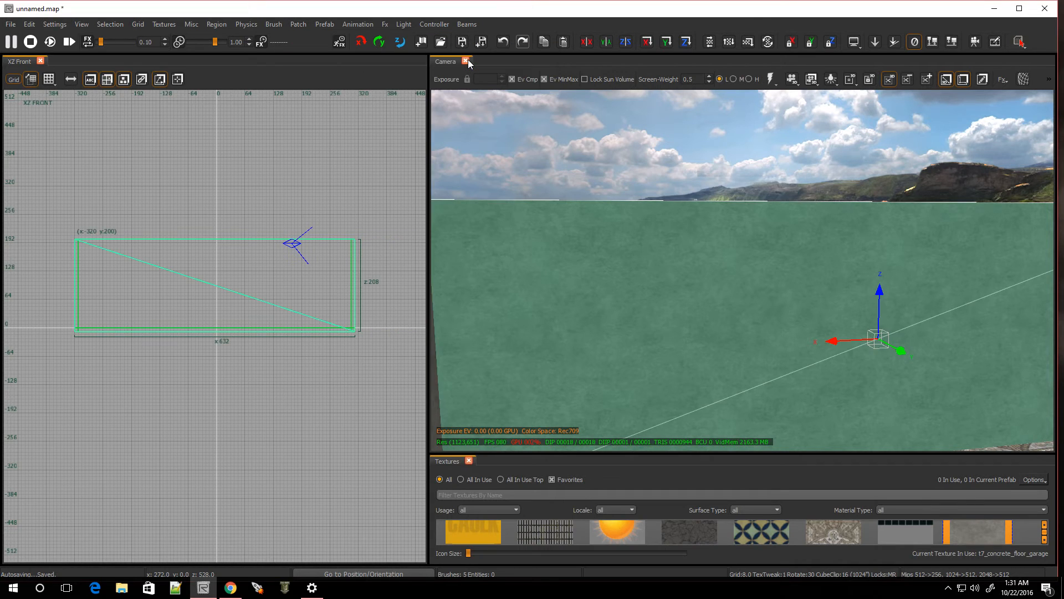
pyautogui.moveTo(718, 223); pyautogui.dragTo(632, 225, button='right')
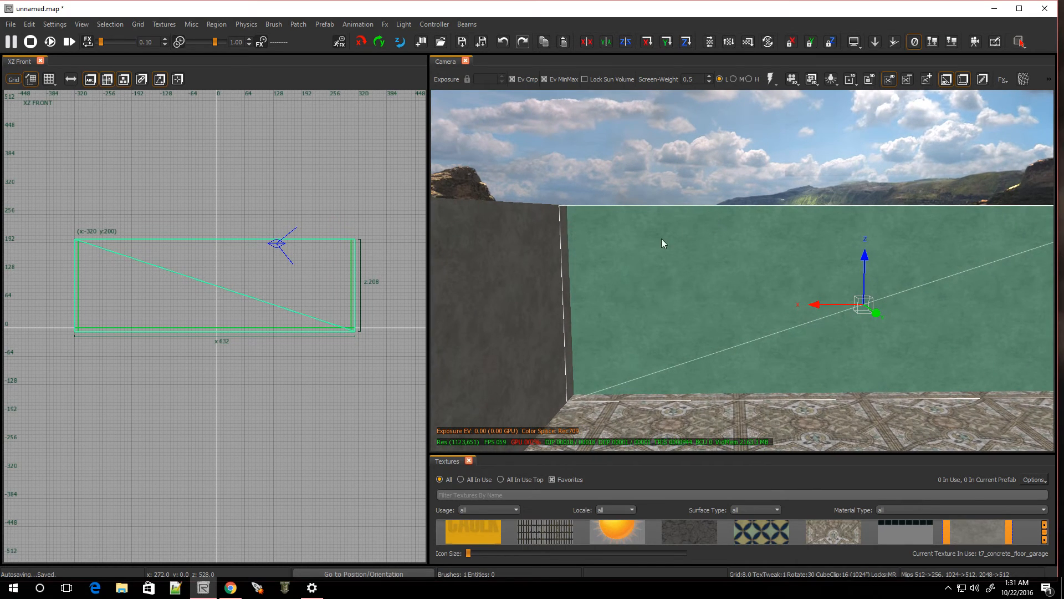
# Drag the patch edges inward until it is a small 144 by 120 panel
pyautogui.moveTo(533, 283)
pyautogui.mouseDown()
pyautogui.moveTo(658, 283)
pyautogui.moveTo(704, 312)
pyautogui.mouseUp()
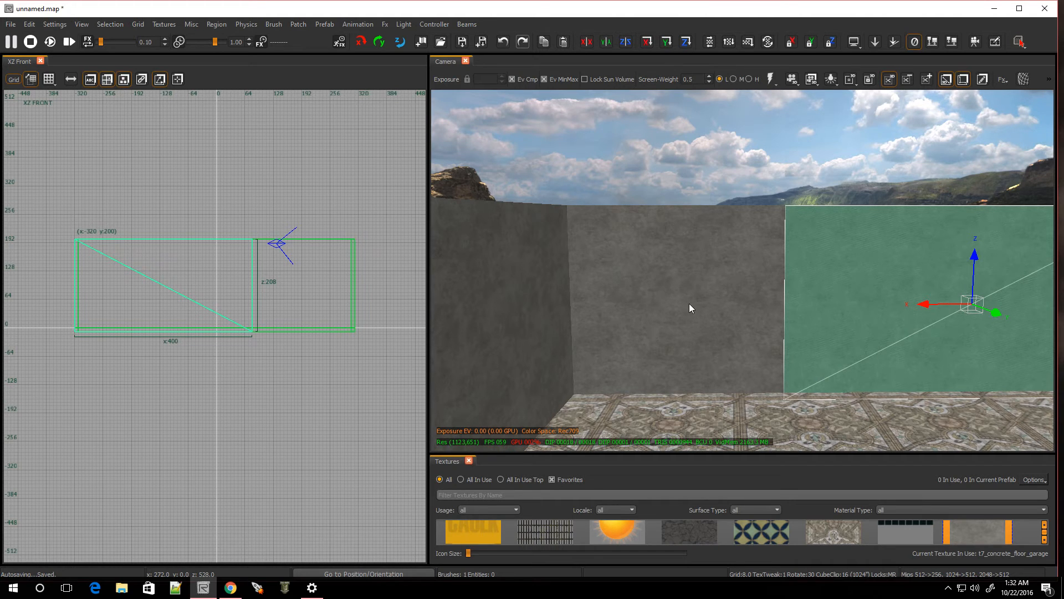
pyautogui.moveTo(689, 303); pyautogui.dragTo(632, 303, button='right')
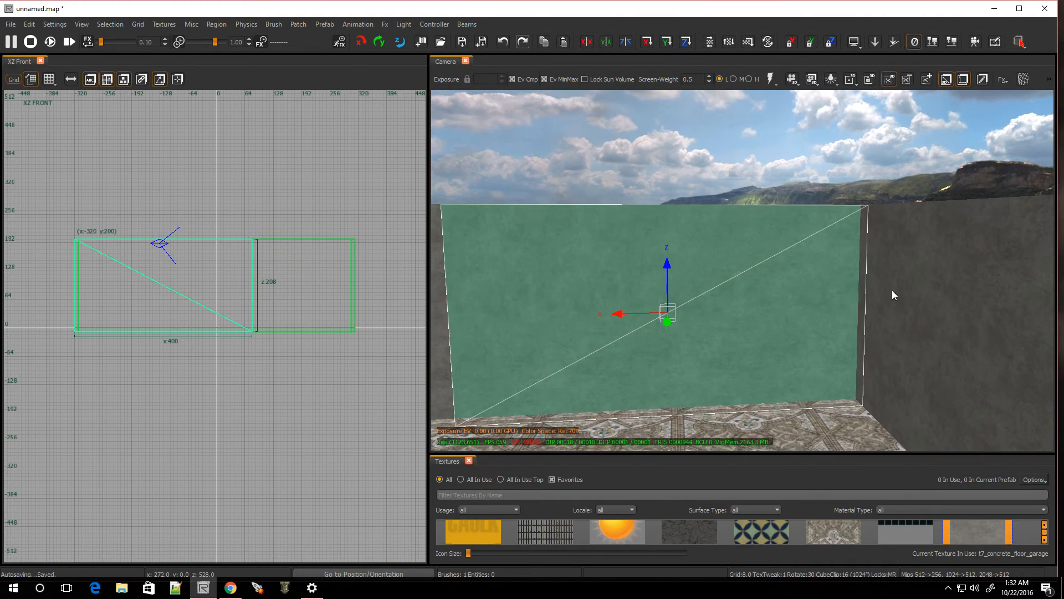
pyautogui.moveTo(892, 291); pyautogui.dragTo(767, 313)
pyautogui.moveTo(587, 178)
pyautogui.mouseDown()
pyautogui.moveTo(532, 154)
pyautogui.moveTo(559, 426)
pyautogui.moveTo(563, 401)
pyautogui.mouseUp()
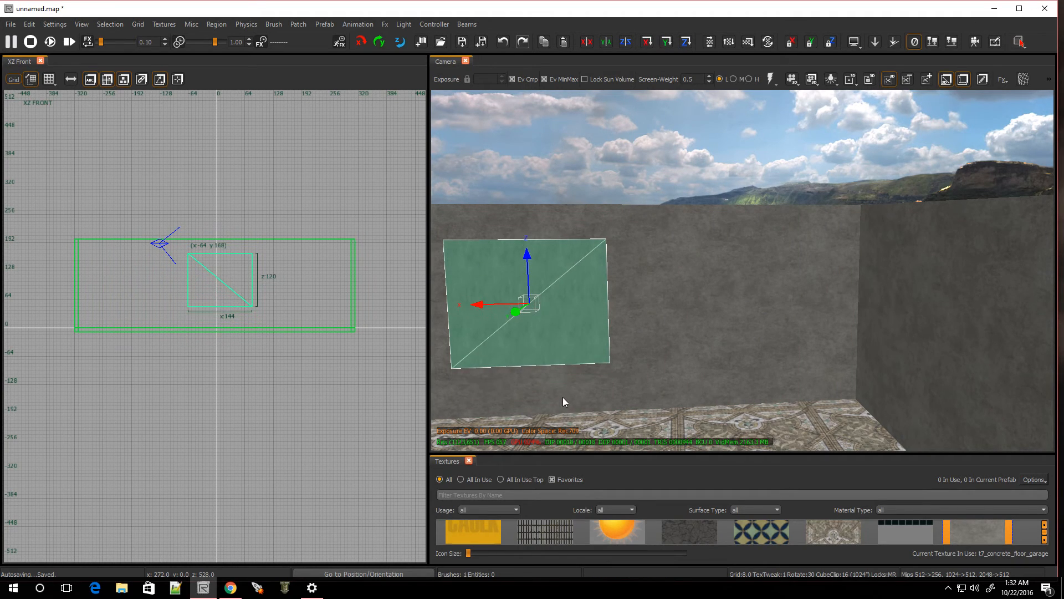
# Filter the texture browser to decals and apply t7_decal_blood_splatter_02 to the panel
pyautogui.click(468, 462)
pyautogui.press('t')
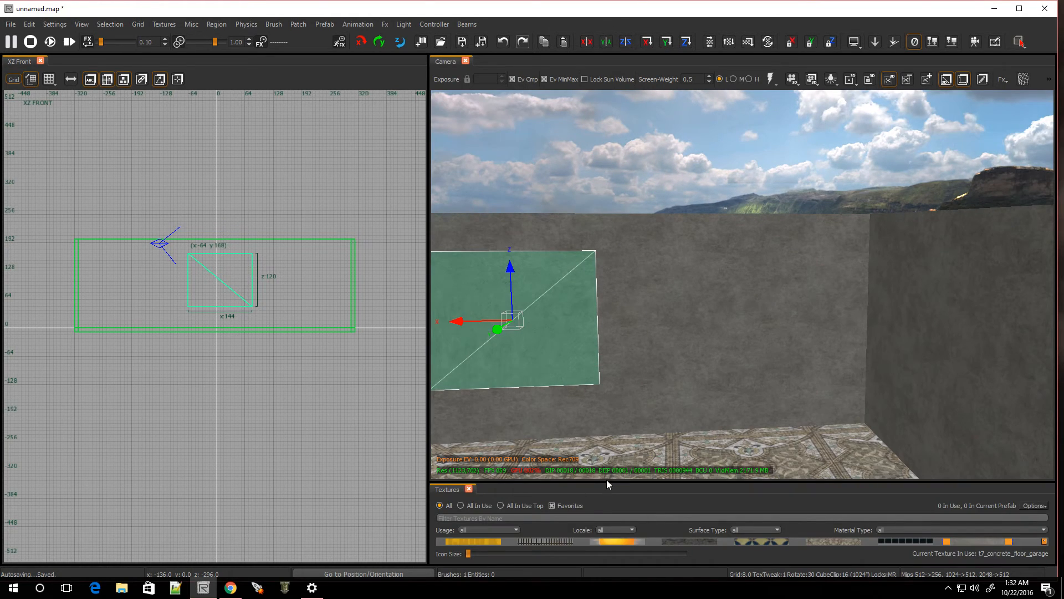
pyautogui.moveTo(601, 481); pyautogui.dragTo(573, 304)
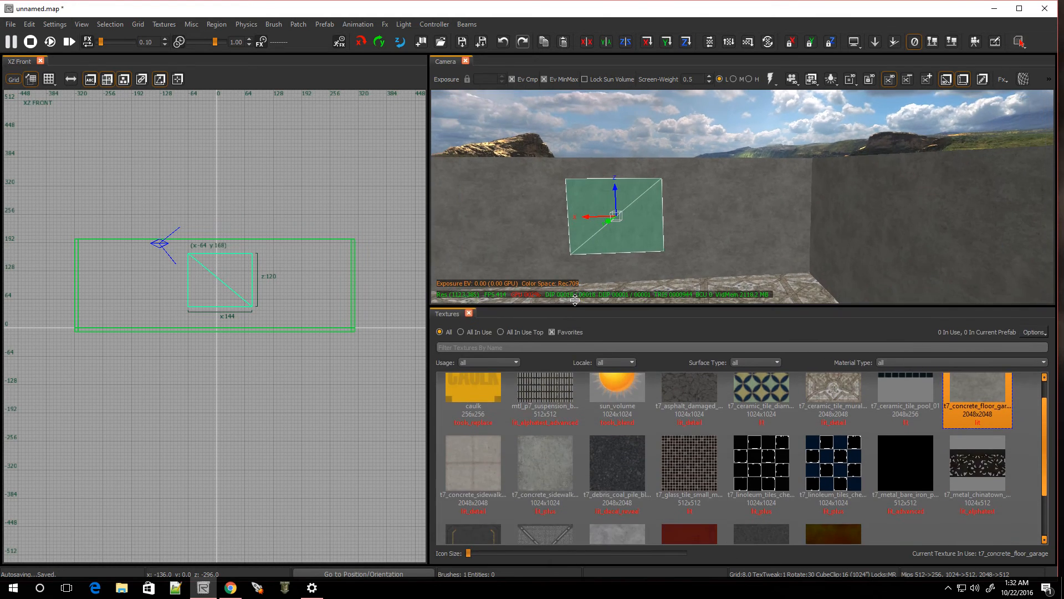
pyautogui.click(515, 358)
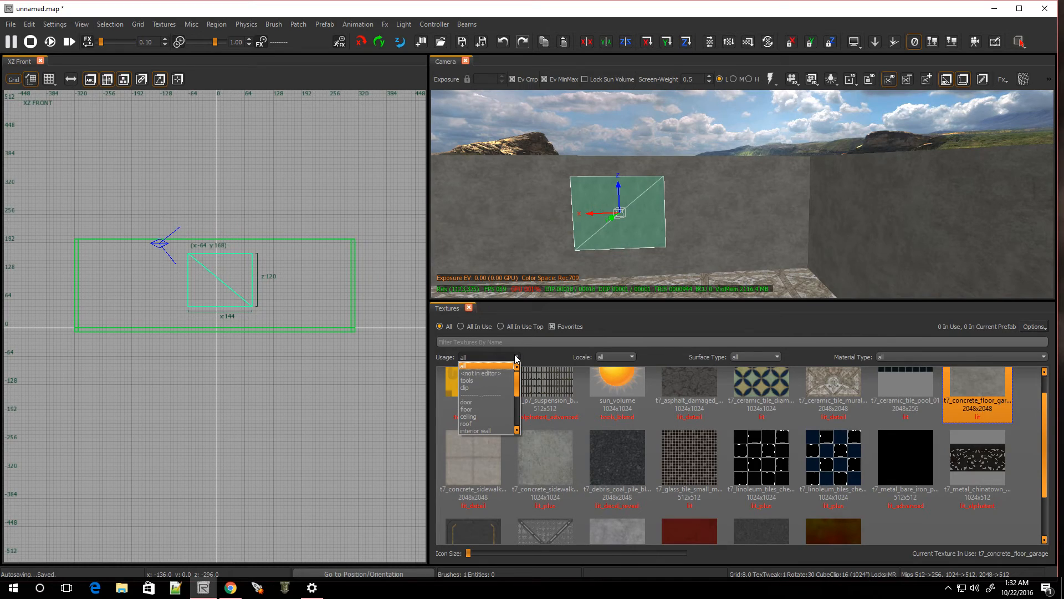
pyautogui.scroll(-1, 478, 407)
pyautogui.scroll(-1, 479, 421)
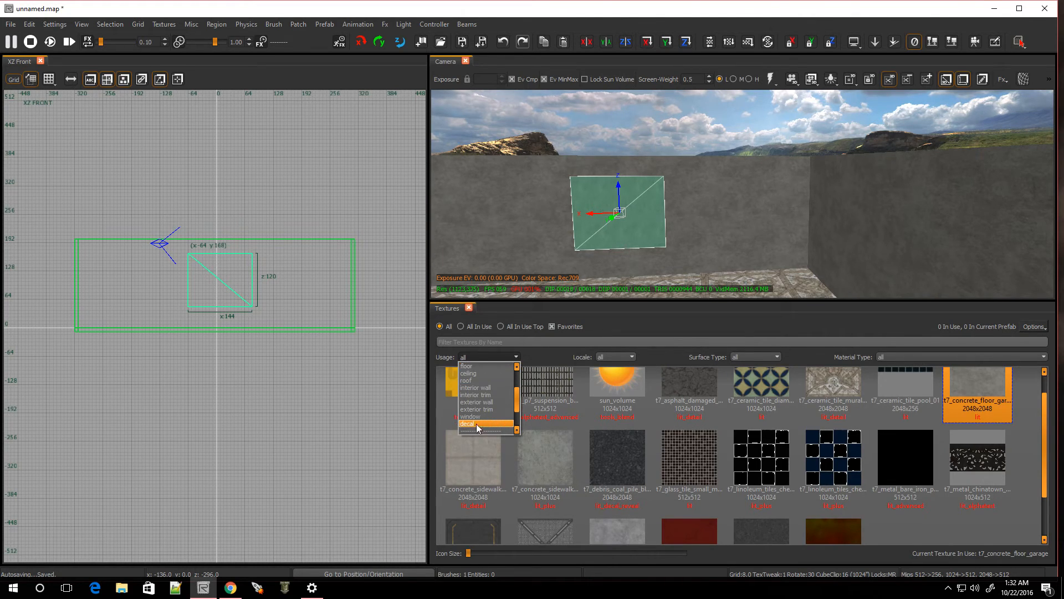
pyautogui.click(477, 424)
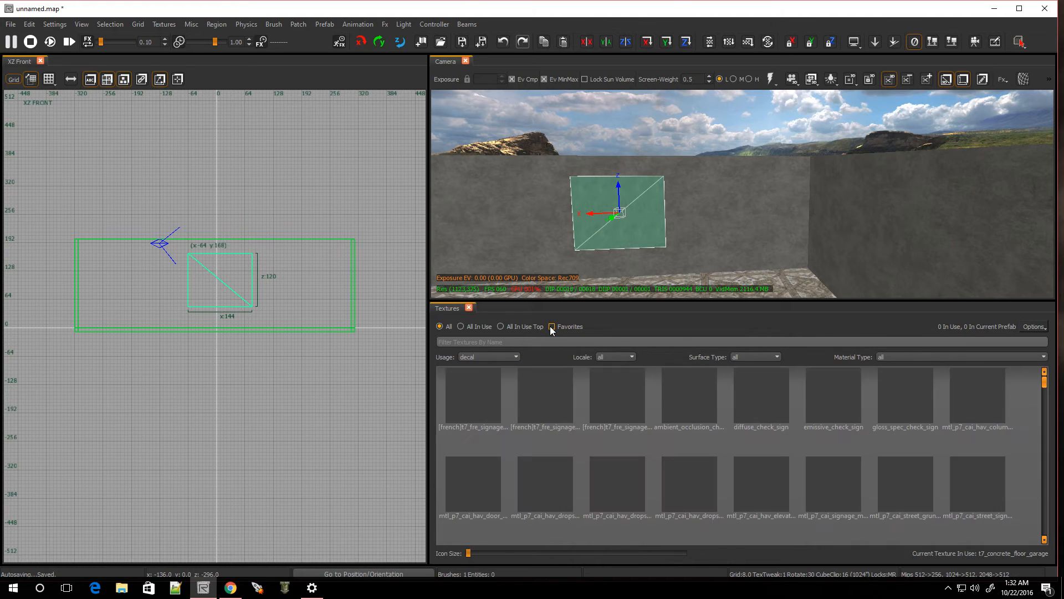
pyautogui.scroll(-2, 603, 422)
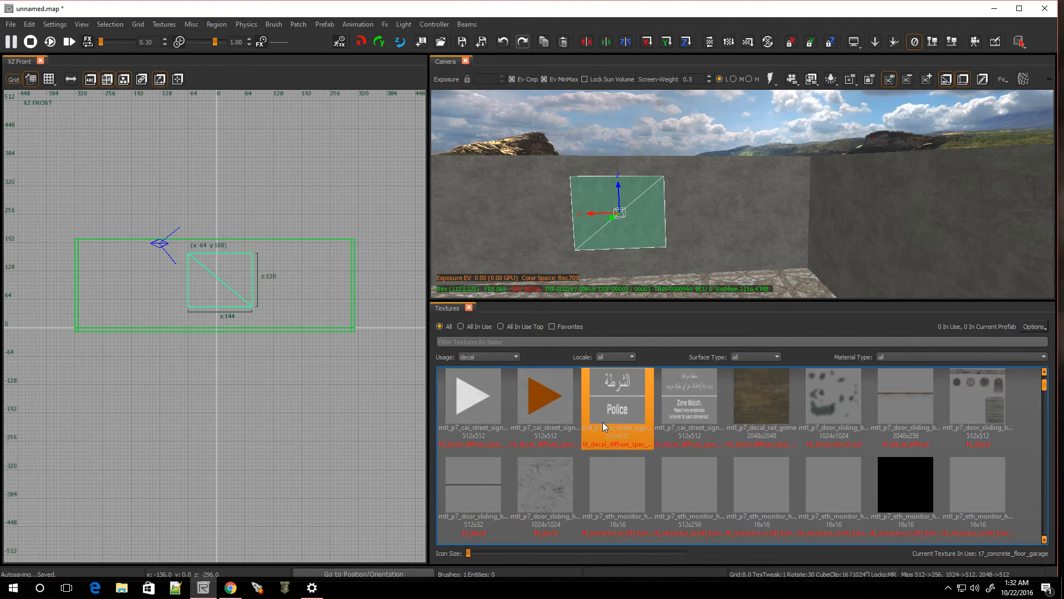
pyautogui.scroll(-2, 603, 422)
pyautogui.scroll(-2, 603, 422)
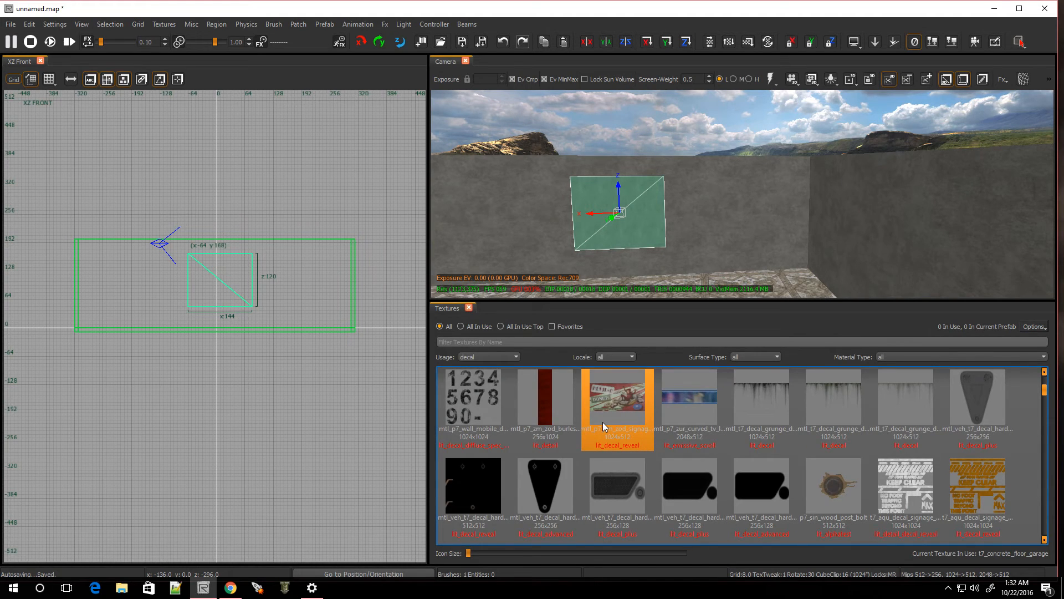
pyautogui.scroll(-2, 681, 421)
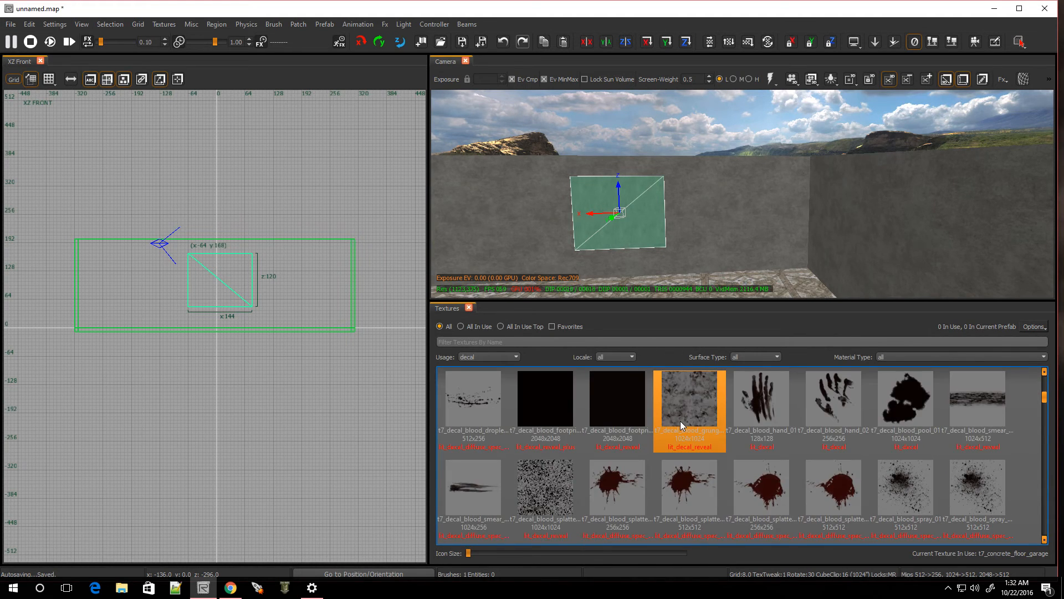
pyautogui.click(610, 484)
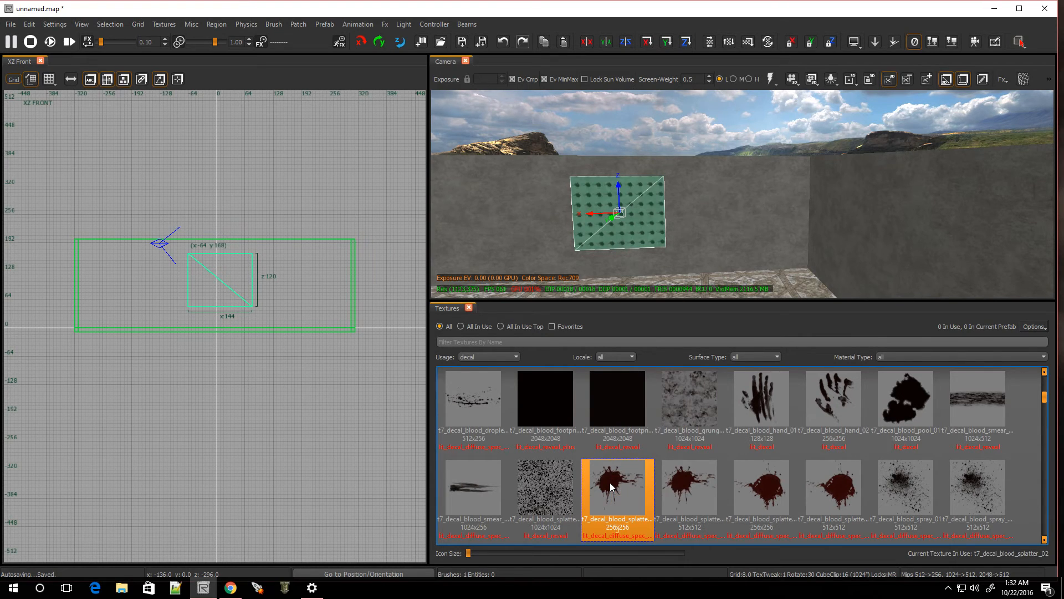
# Fly toward the blood-splatter patch and go to its Patch Inspector properties
pyautogui.moveTo(666, 275)
pyautogui.mouseDown(button='right')
pyautogui.moveTo(666, 350)
pyautogui.moveTo(700, 349)
pyautogui.moveTo(699, 333)
pyautogui.mouseUp(button='right')
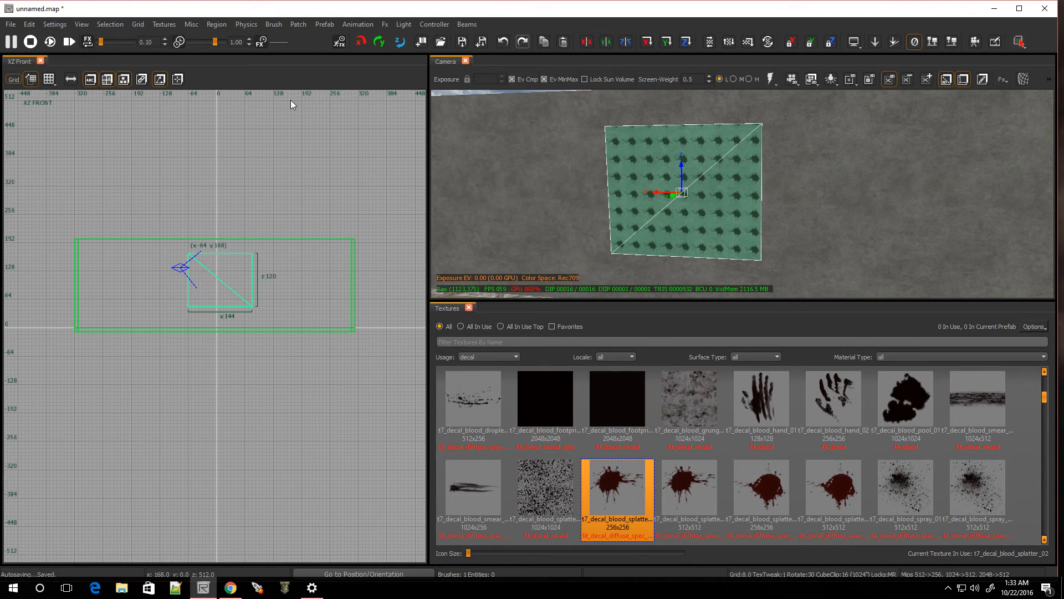
pyautogui.click(298, 25)
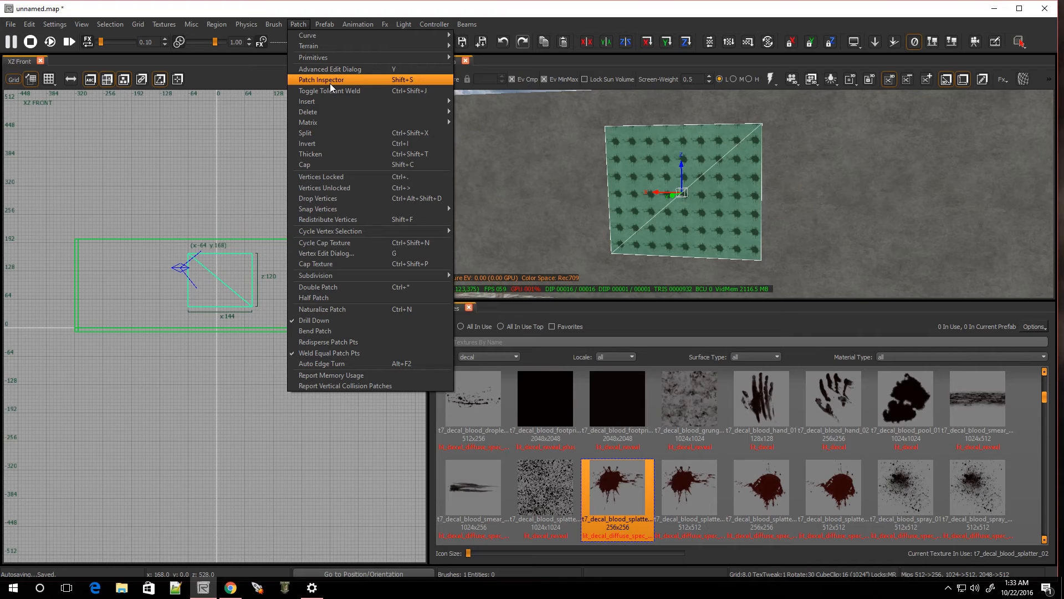
# Fit the splatter texture once across the patch in Patch Properties, then deselect it
pyautogui.click(330, 83)
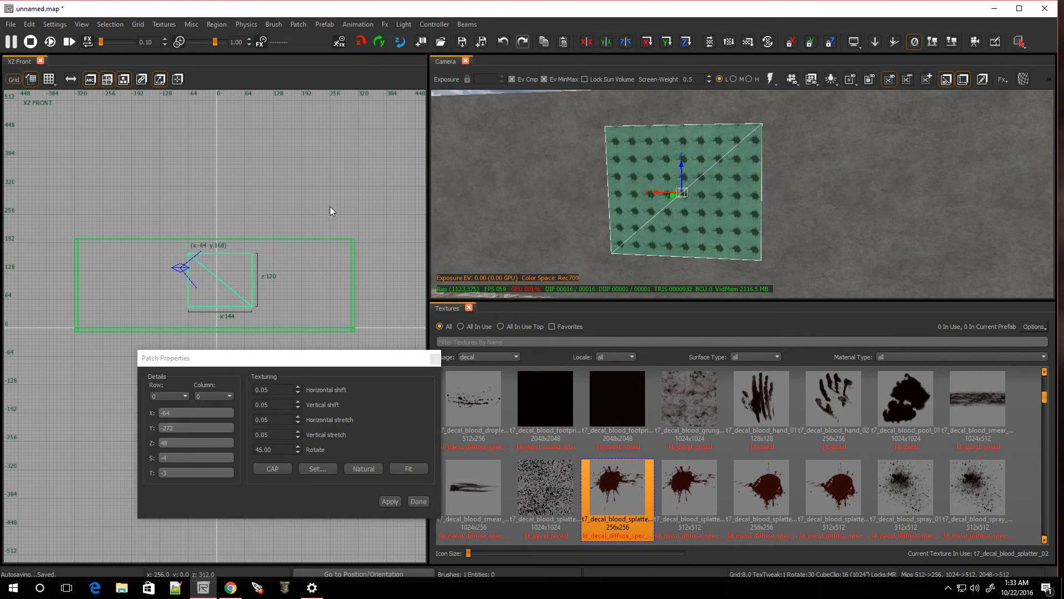
pyautogui.moveTo(284, 364)
pyautogui.mouseDown()
pyautogui.moveTo(494, 348)
pyautogui.moveTo(202, 378)
pyautogui.mouseUp()
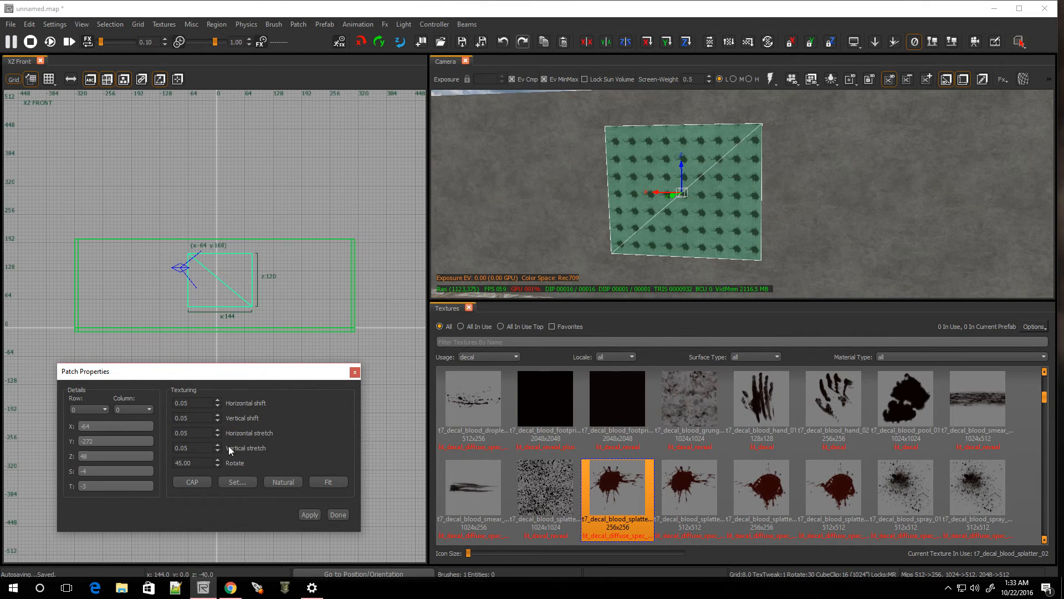
pyautogui.click(109, 405)
pyautogui.click(101, 410)
pyautogui.click(329, 485)
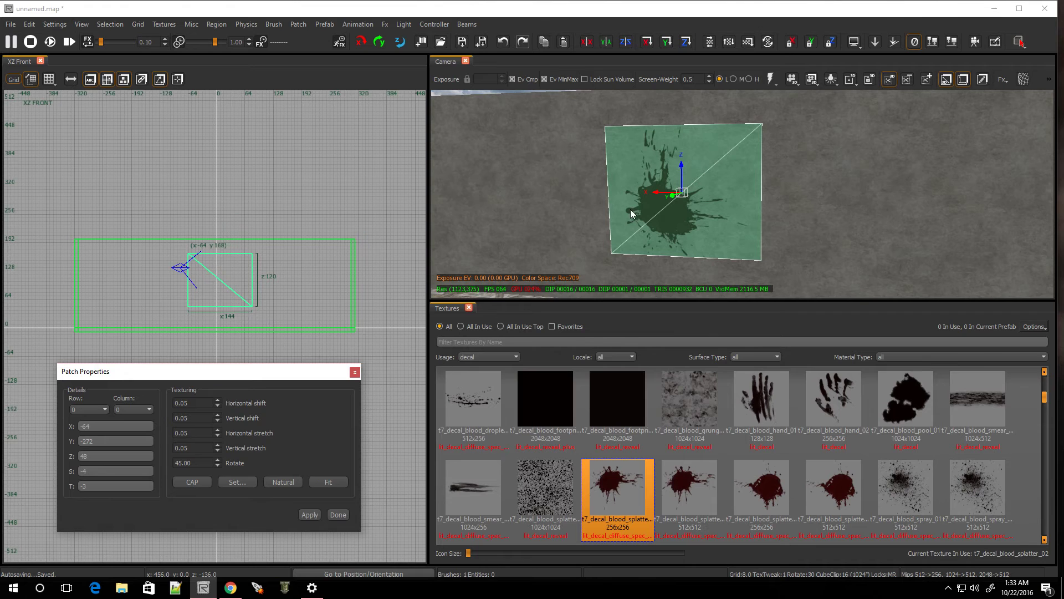
pyautogui.scroll(3, 631, 209)
pyautogui.scroll(-3, 743, 194)
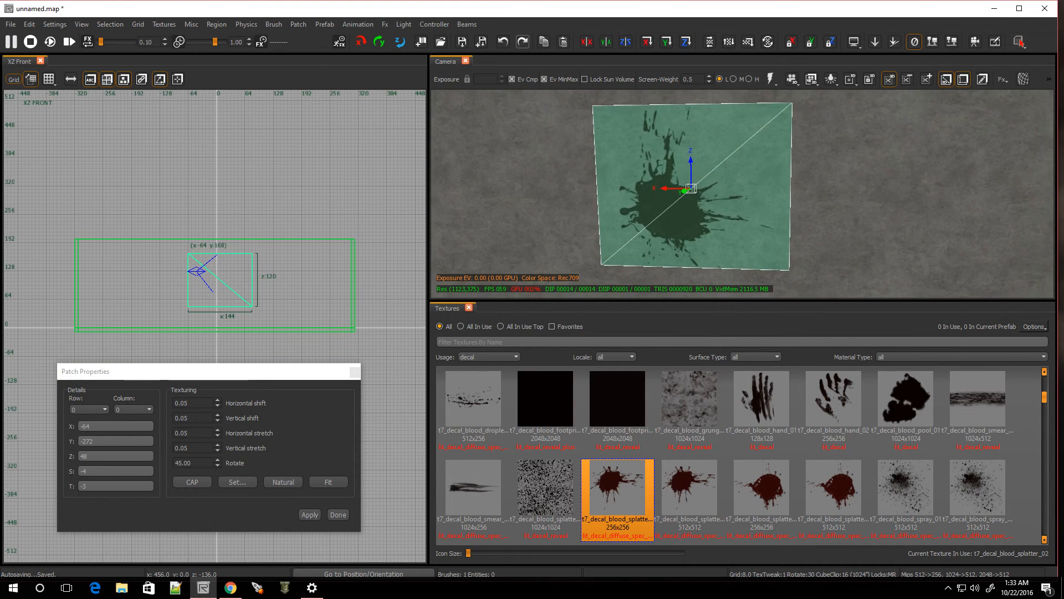
pyautogui.press('Escape')
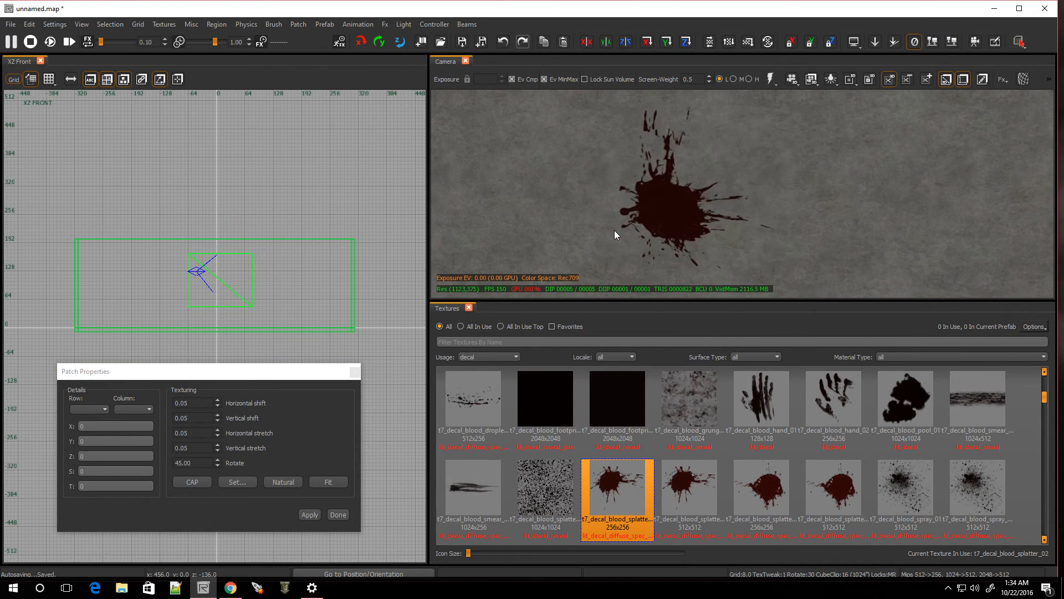
pyautogui.rightClick(615, 230)
pyautogui.press('Down')
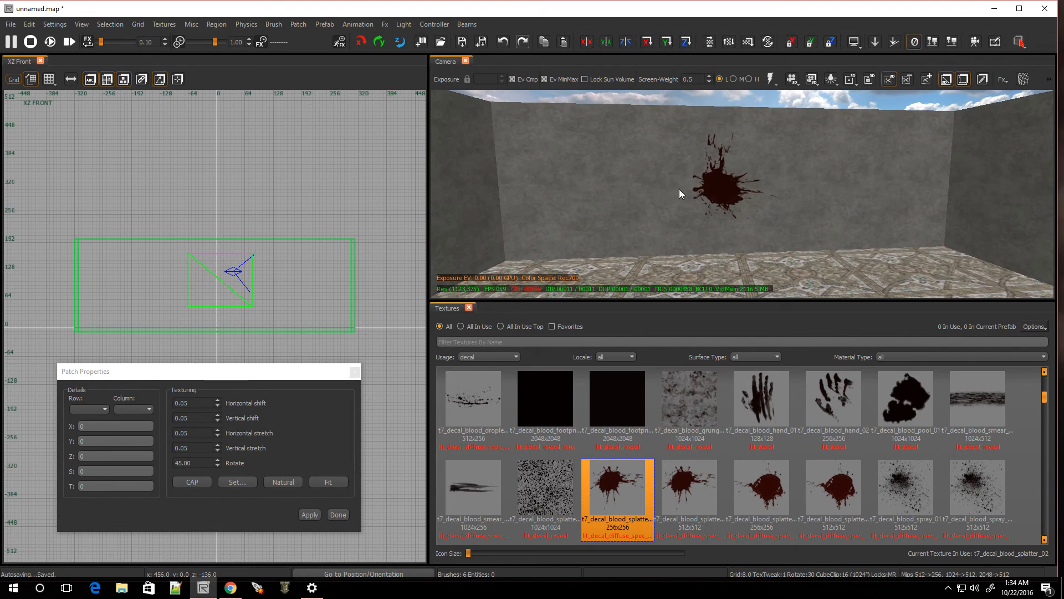
pyautogui.keyDown('shift'); pyautogui.click(710, 184); pyautogui.keyUp('shift')
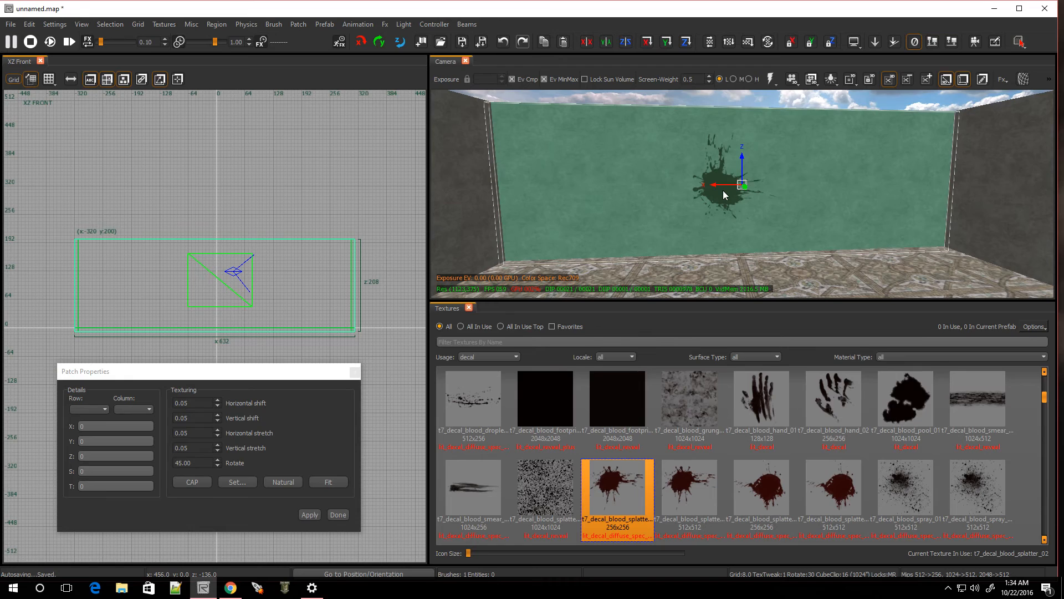
pyautogui.press('Escape')
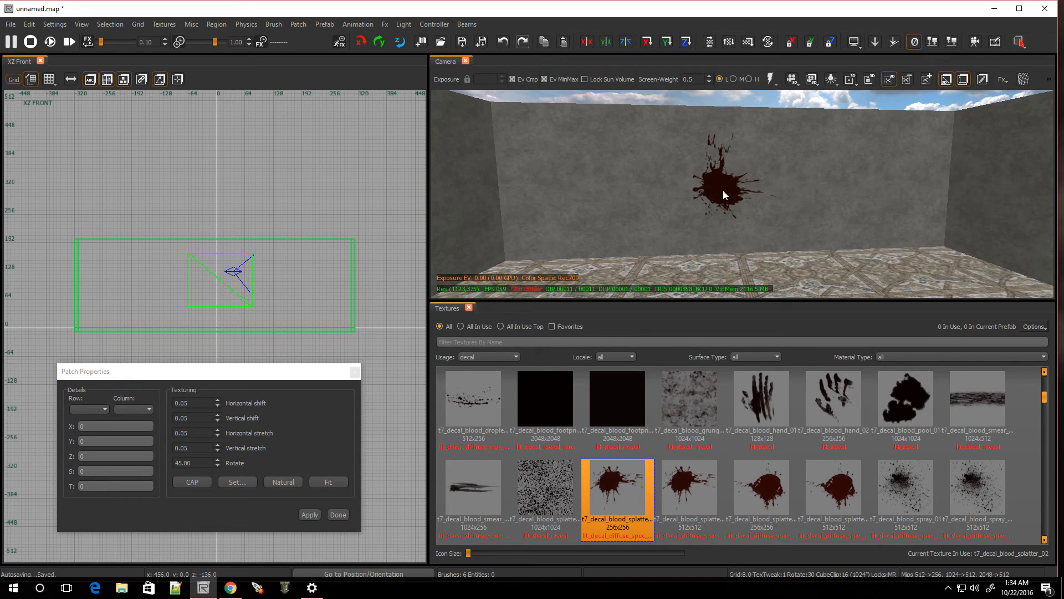
# Create a blood-splatter decal patch on the wall and switch it to the hand_01 texture
pyautogui.rightClick(723, 190)
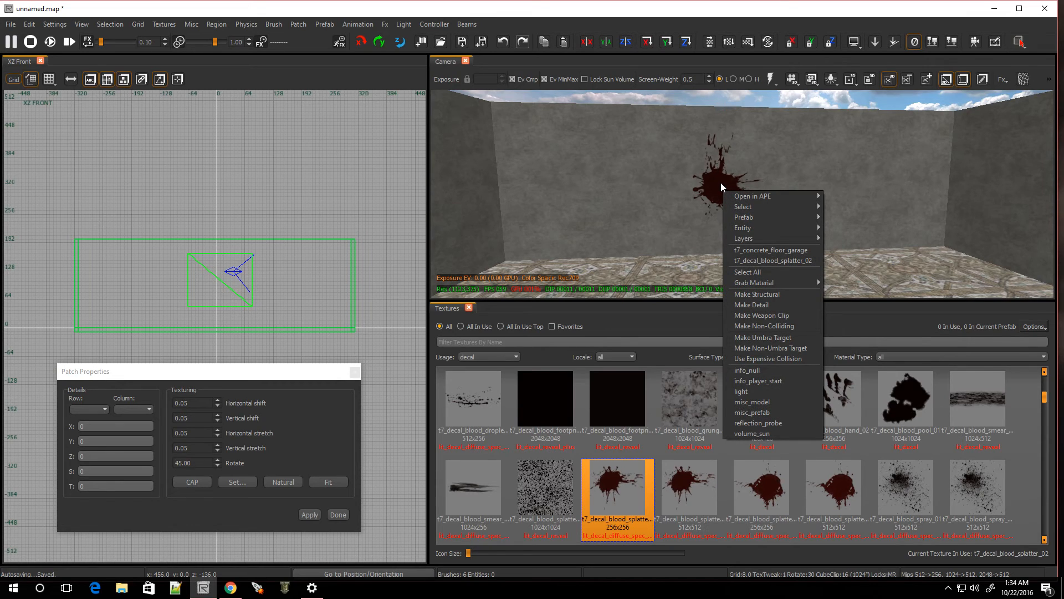
pyautogui.click(763, 260)
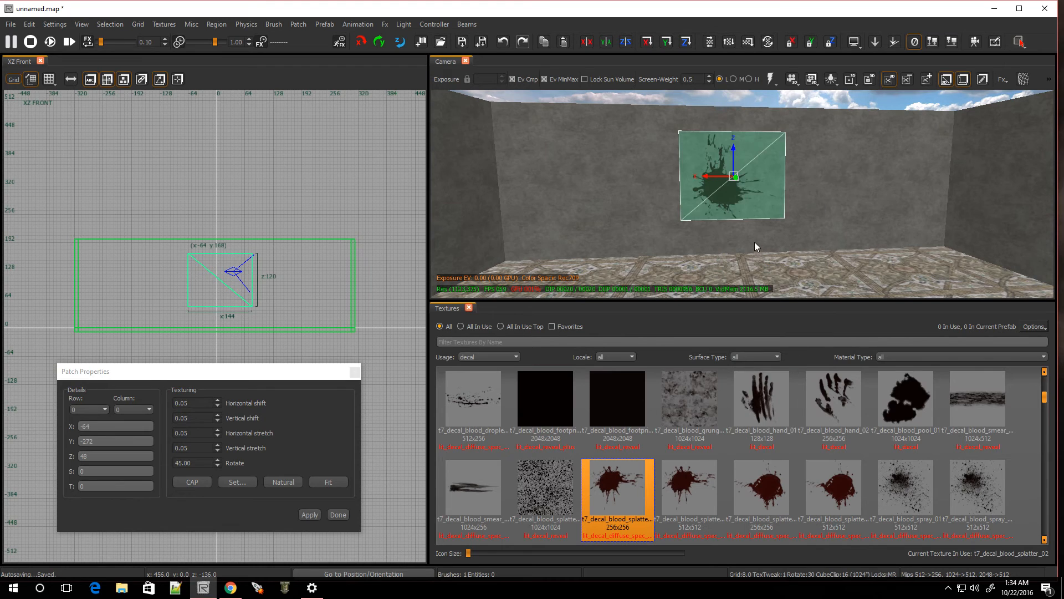
pyautogui.moveTo(754, 242); pyautogui.dragTo(770, 321, button='right')
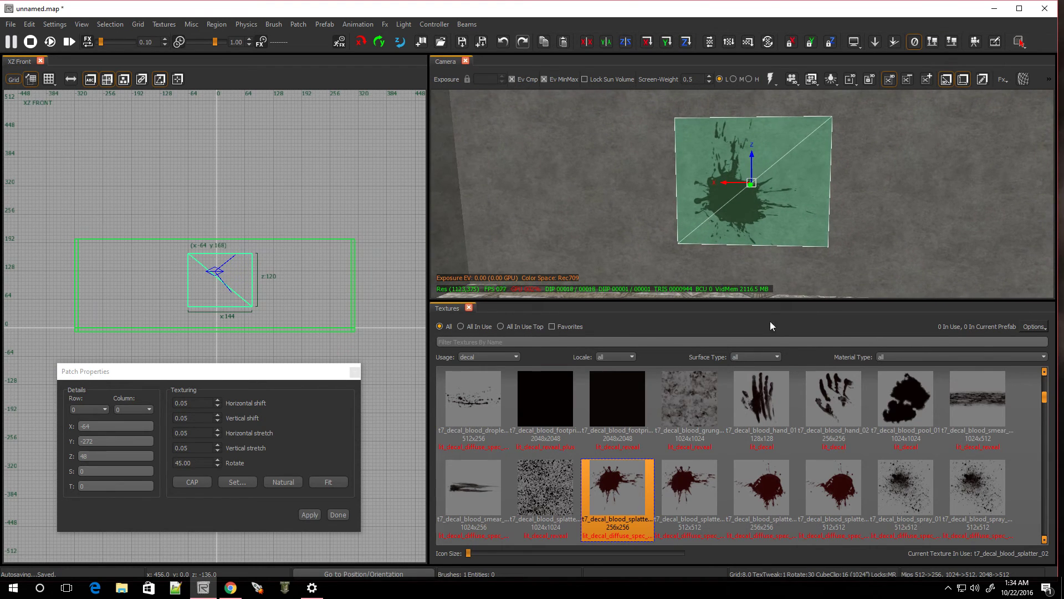
pyautogui.click(765, 399)
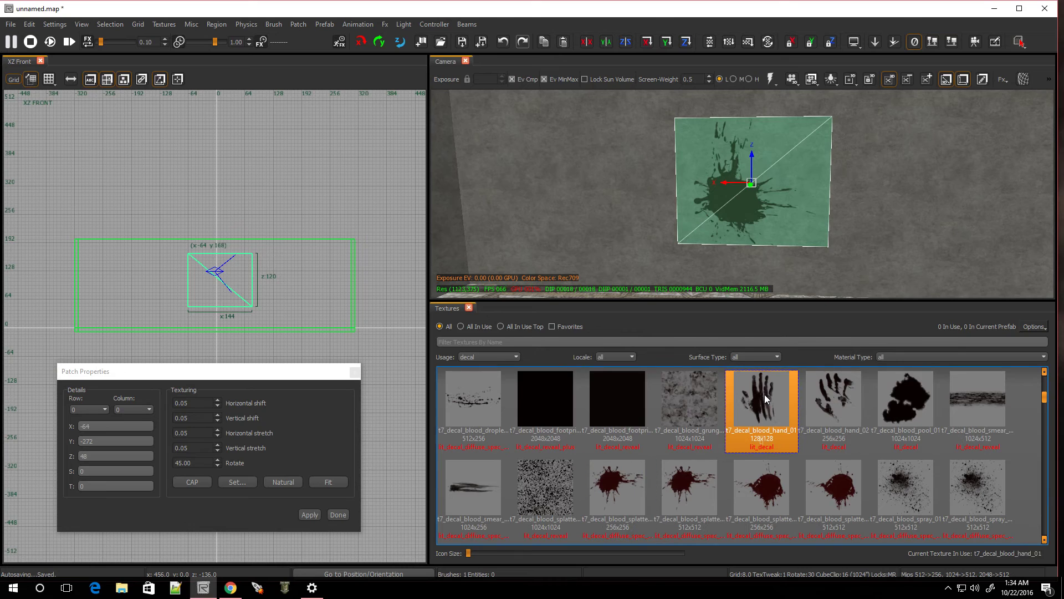
# Fit a single hand print over the patch, rotate it upright, and deselect it
pyautogui.click(327, 483)
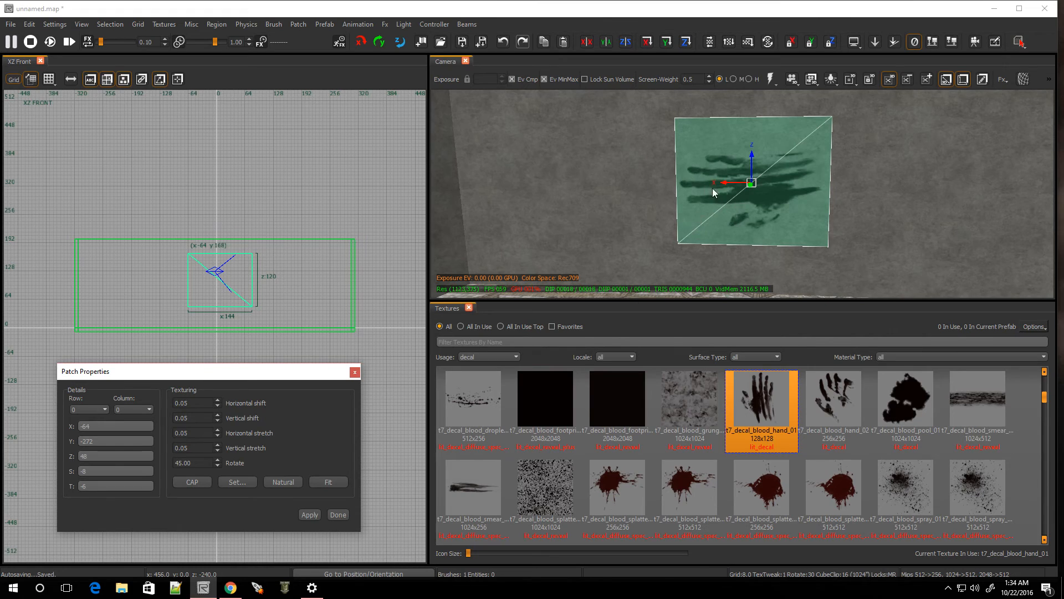
pyautogui.click(219, 459)
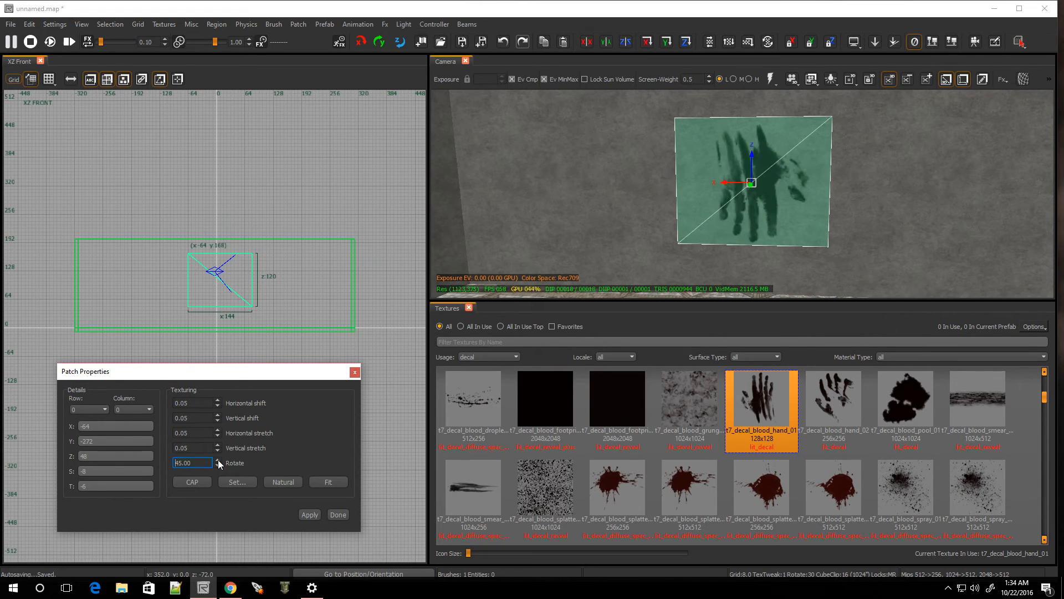
pyautogui.click(218, 460)
pyautogui.click(218, 460)
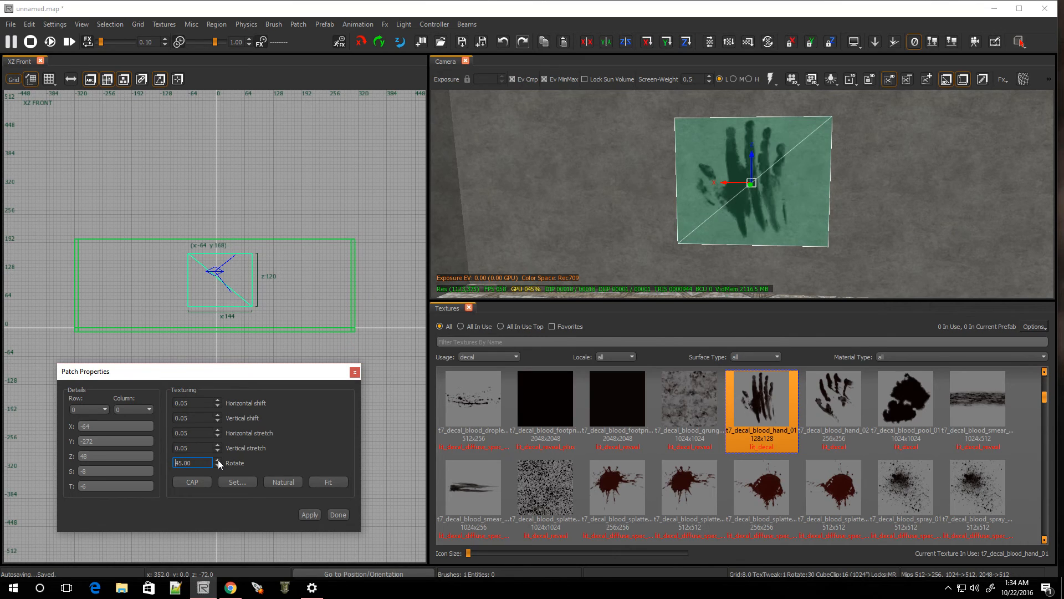
pyautogui.click(355, 373)
pyautogui.press('Escape')
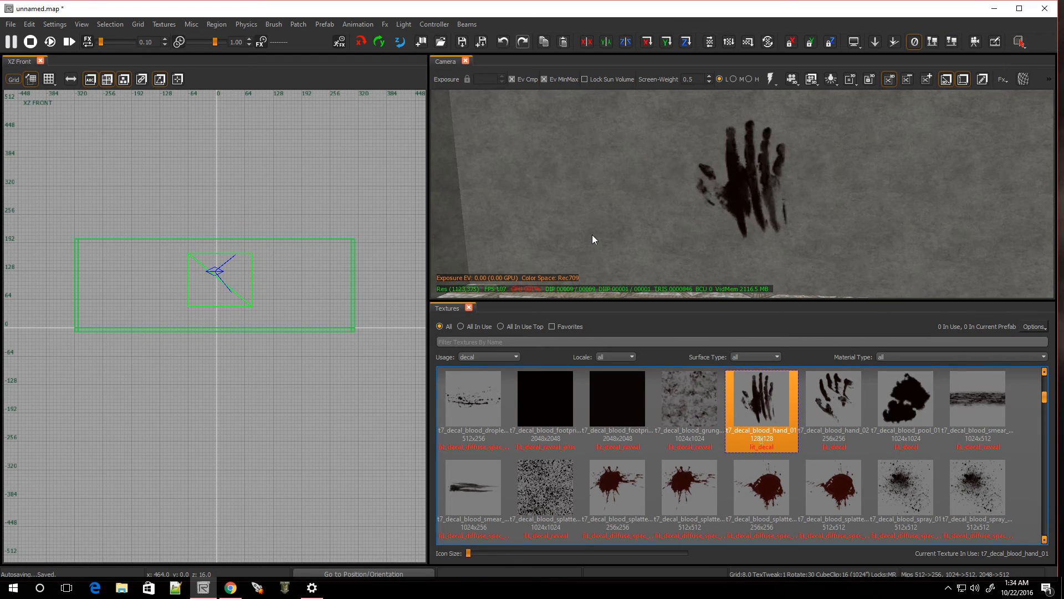
# Fly down to the tiled floor, select its face and convert it with Faces to Terrain
pyautogui.rightClick(592, 234)
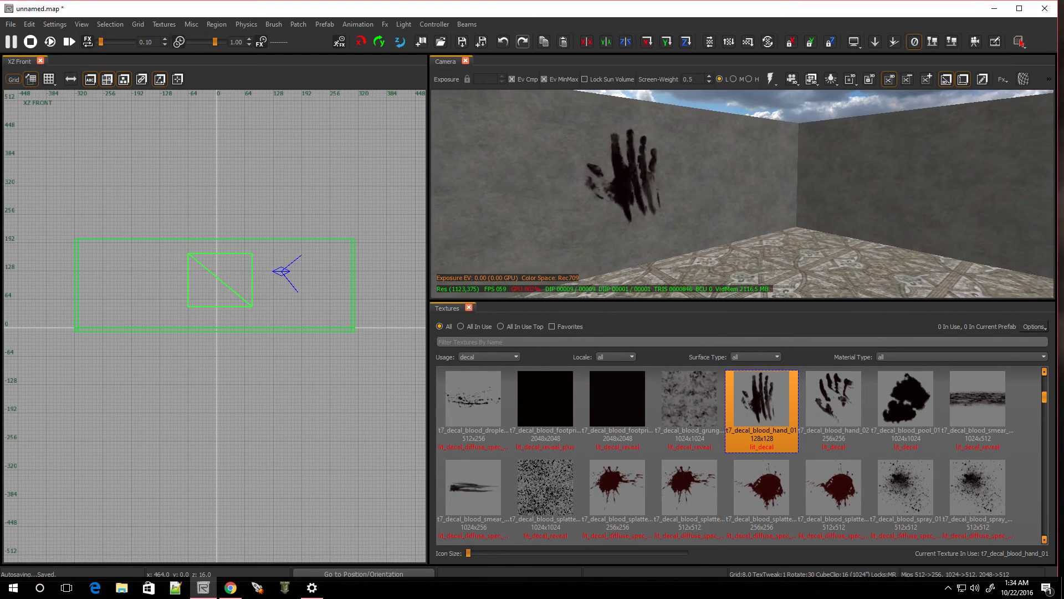
pyautogui.press('w')
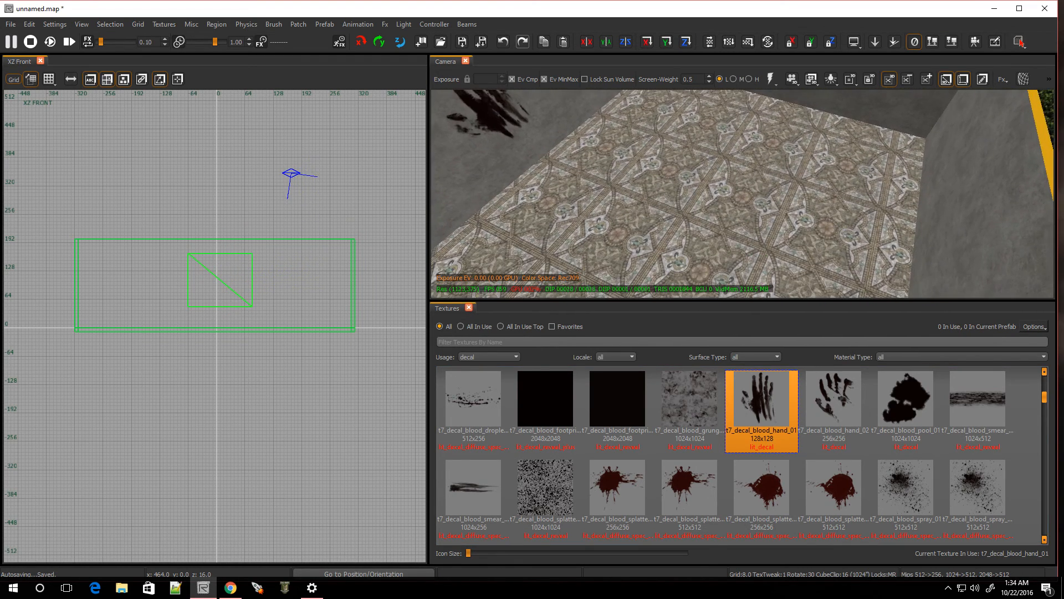
pyautogui.click(656, 236)
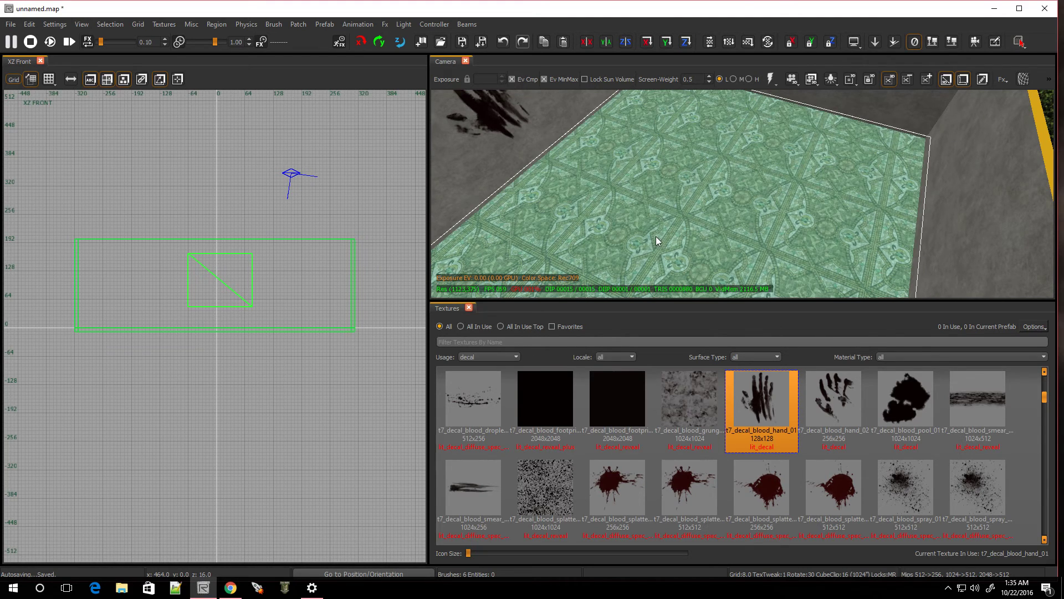
pyautogui.click(299, 25)
pyautogui.moveTo(310, 45)
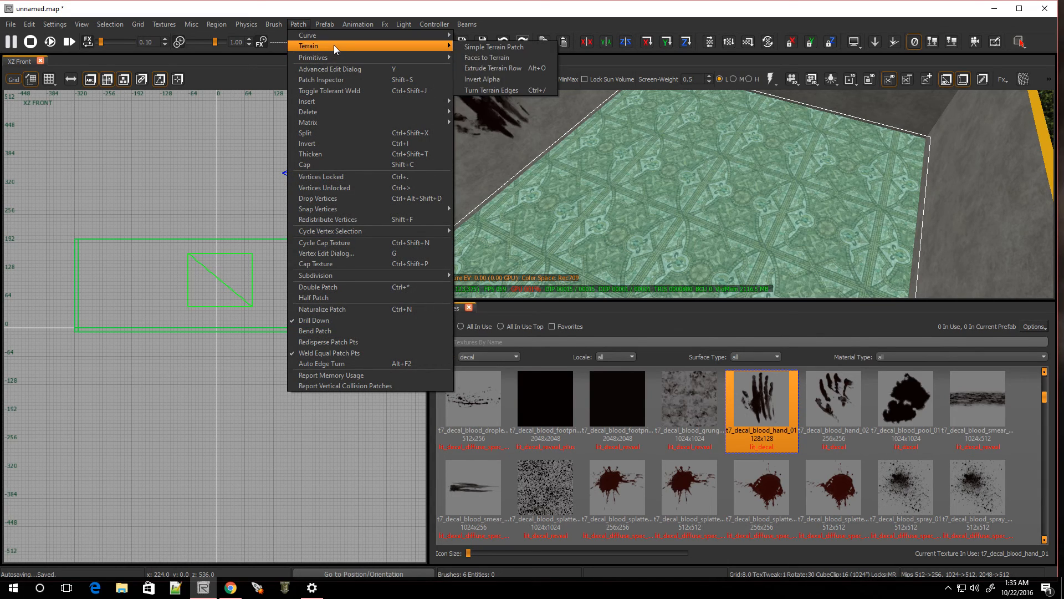
pyautogui.click(472, 59)
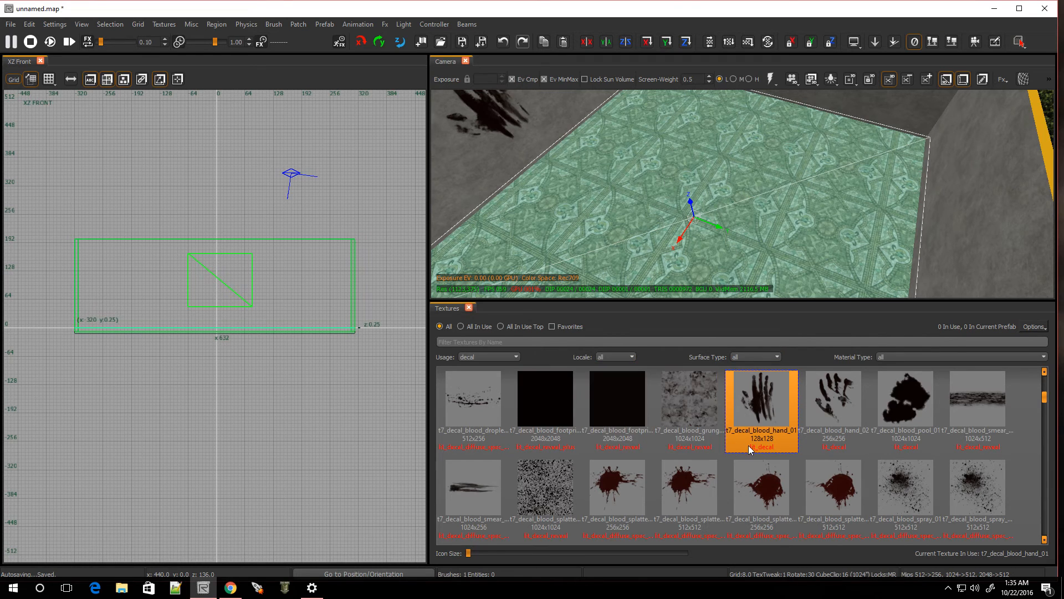
pyautogui.scroll(-3, 748, 449)
pyautogui.scroll(-1, 749, 449)
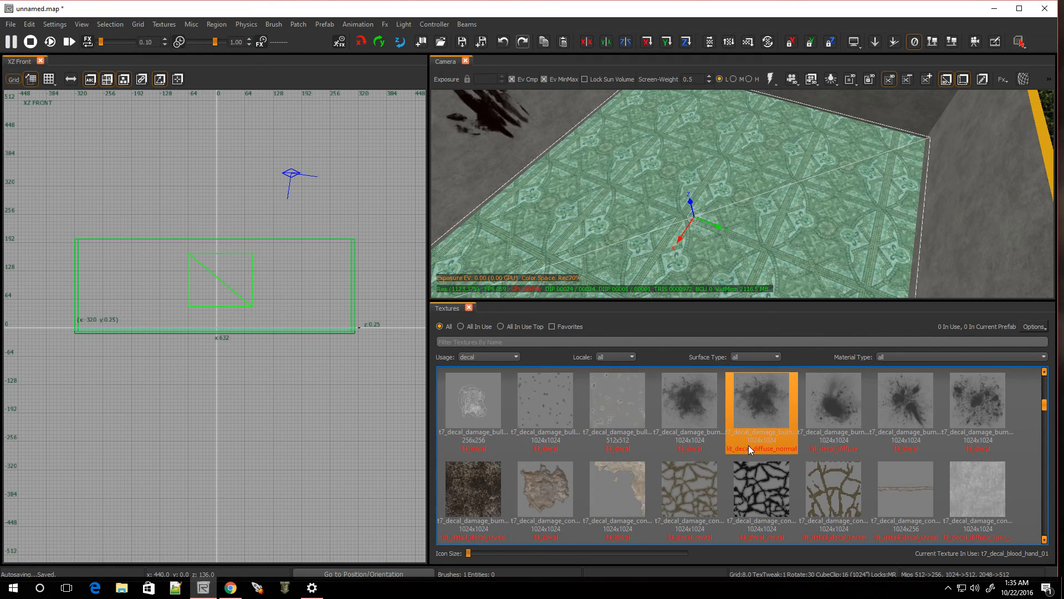
pyautogui.scroll(-2, 749, 445)
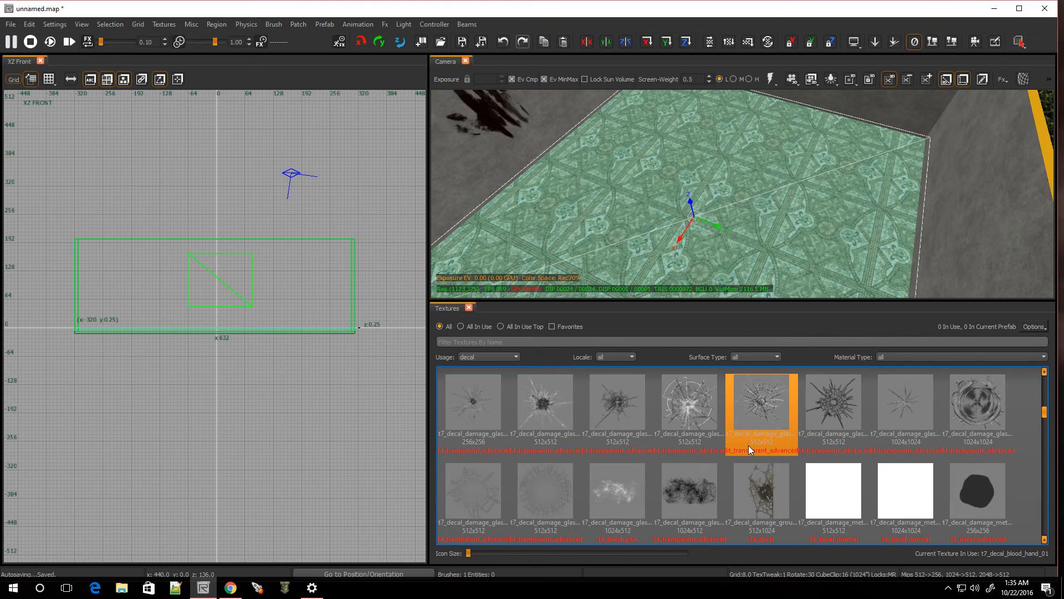
pyautogui.scroll(-2, 748, 444)
pyautogui.scroll(2, 749, 445)
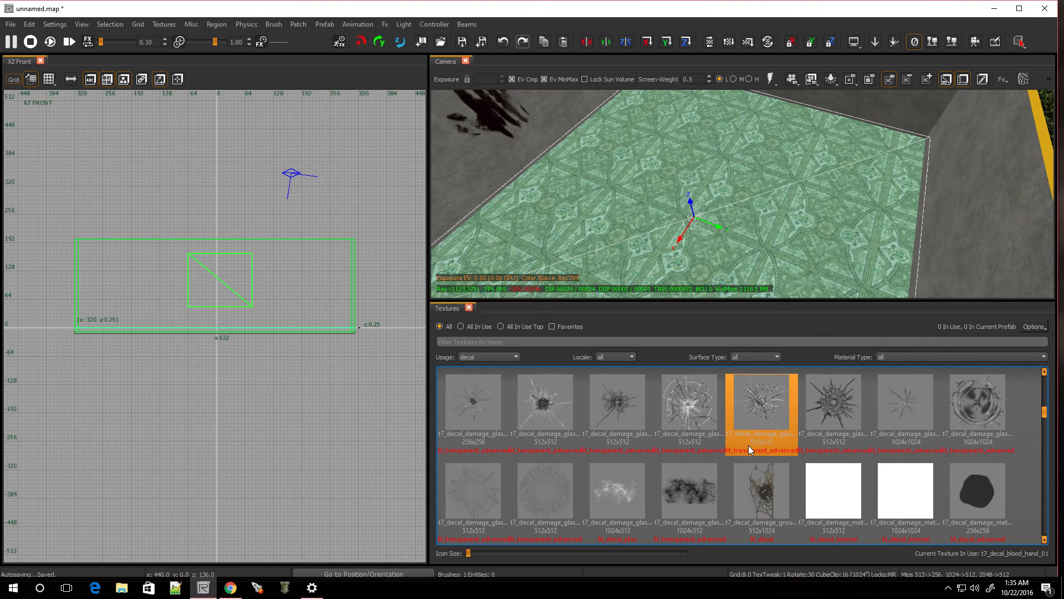
# Apply the t7_decal_damage_glass_bullet_hit_06 decal to the floor patch
pyautogui.click(832, 399)
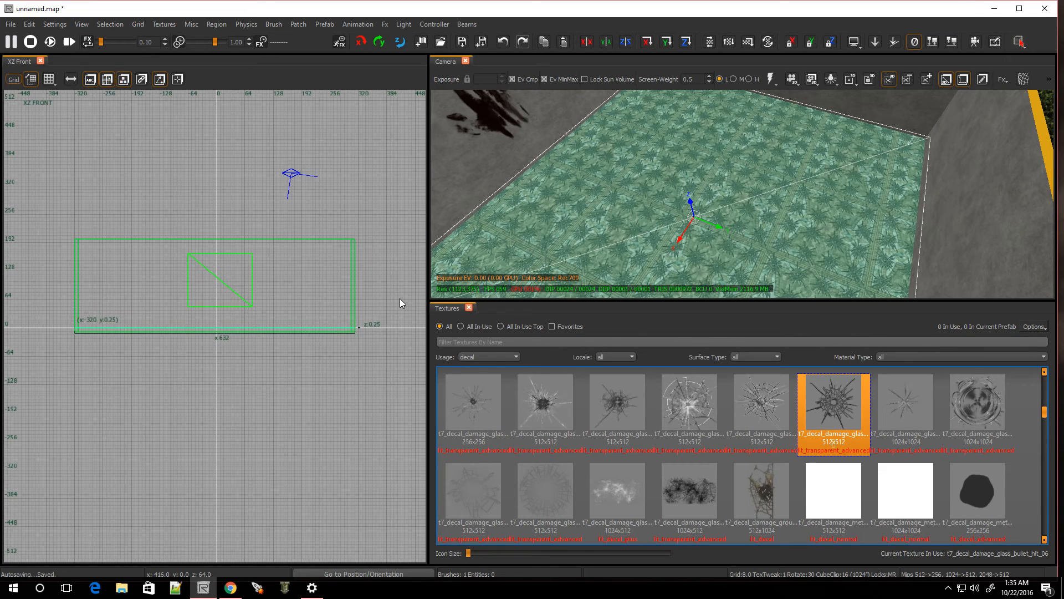
# Fit the glass bullet-hit crack as one large decal over the floor patch, with 45-degree rotation, then deselect
pyautogui.hotkey('shift', 's')
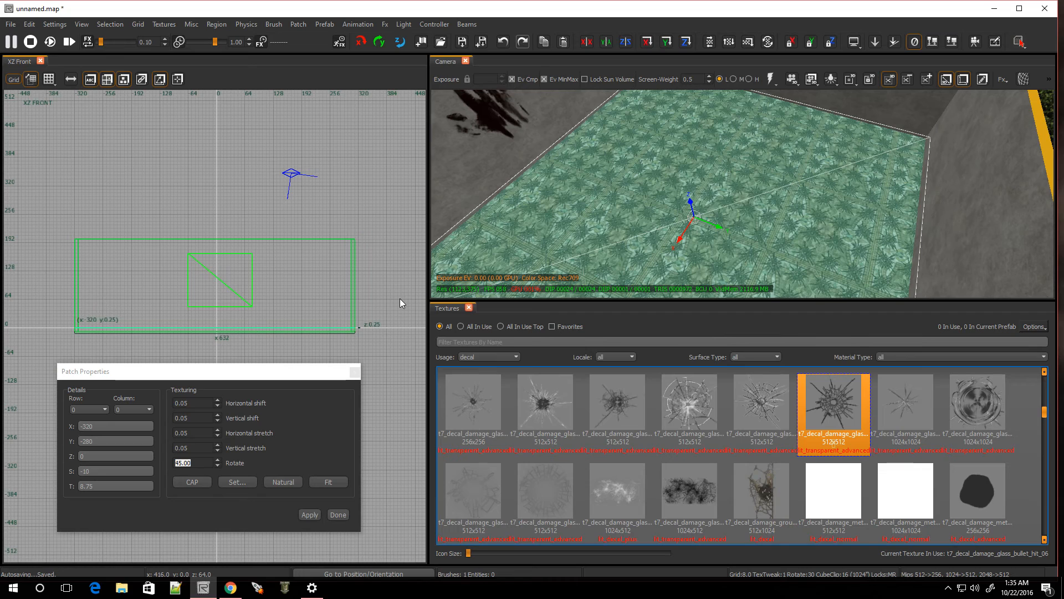
pyautogui.click(332, 483)
pyautogui.click(309, 515)
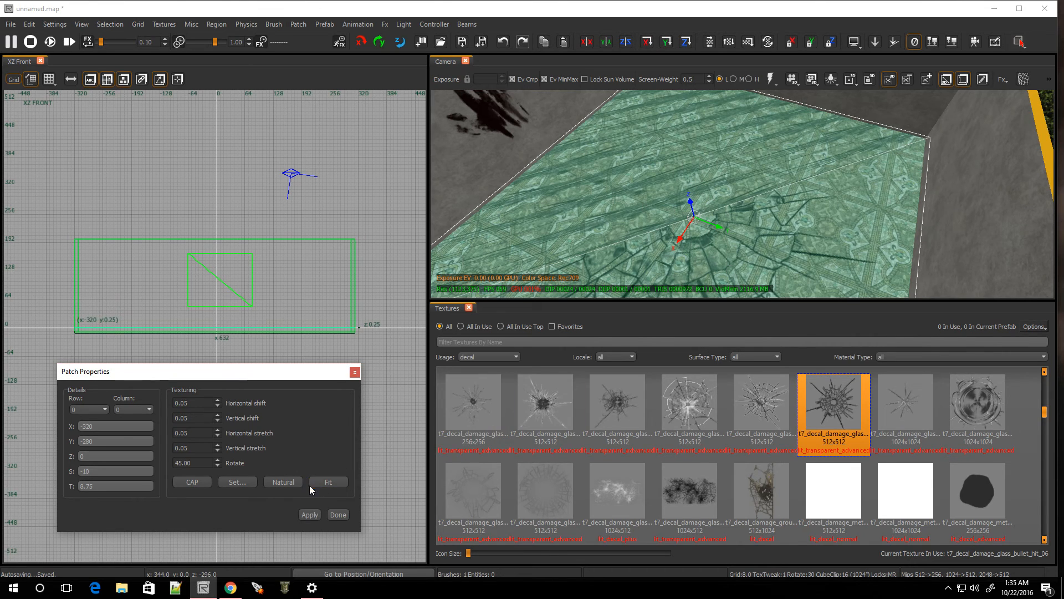
pyautogui.click(337, 484)
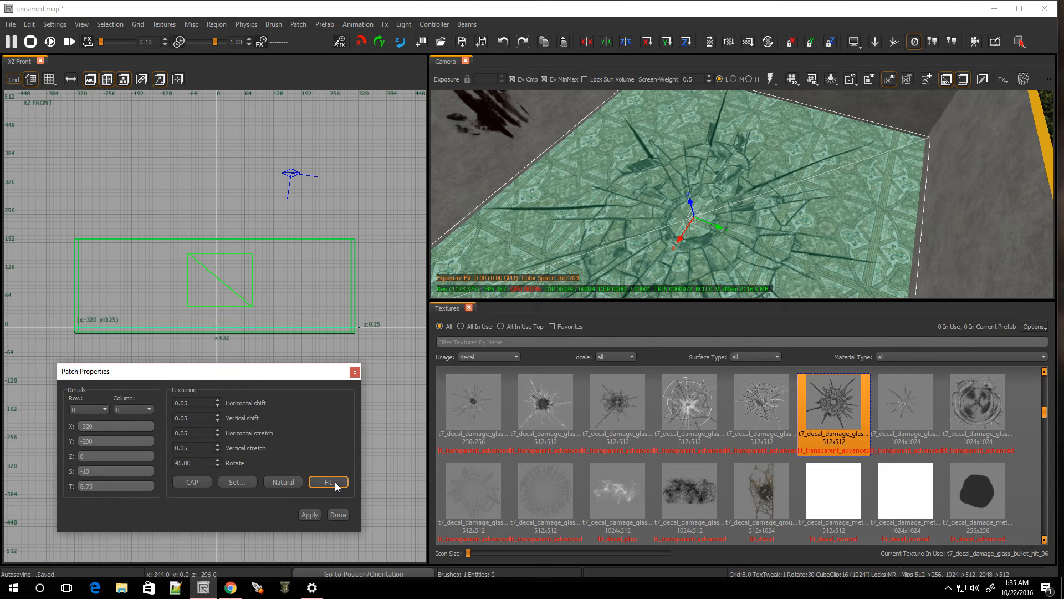
pyautogui.click(355, 372)
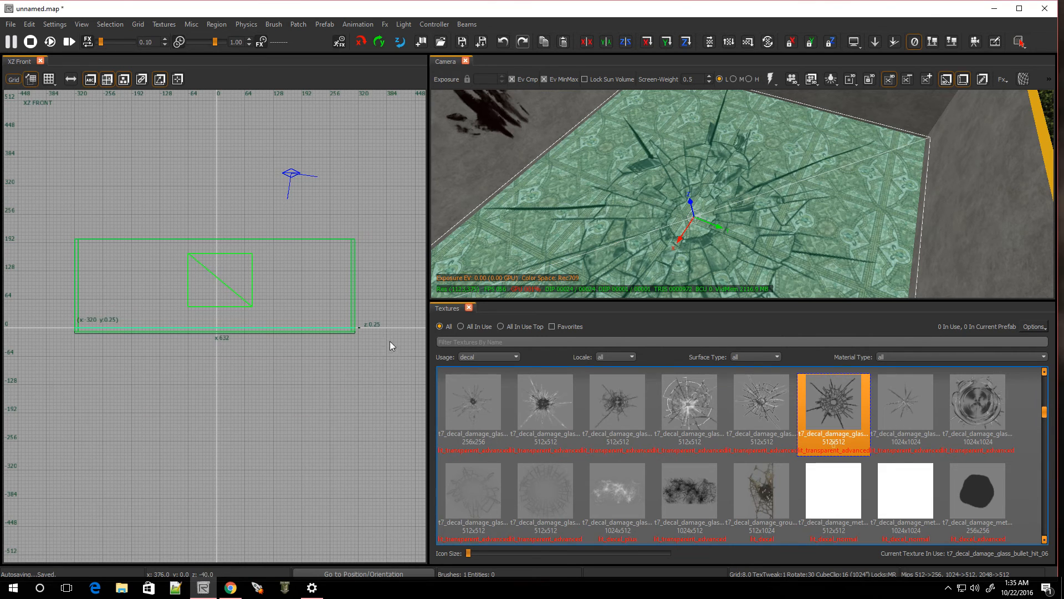
pyautogui.press('Escape')
pyautogui.rightClick(679, 201)
# Reselect the cracked-glass floor patch by texture and insert a vertex column on its top edge
pyautogui.press('Down')
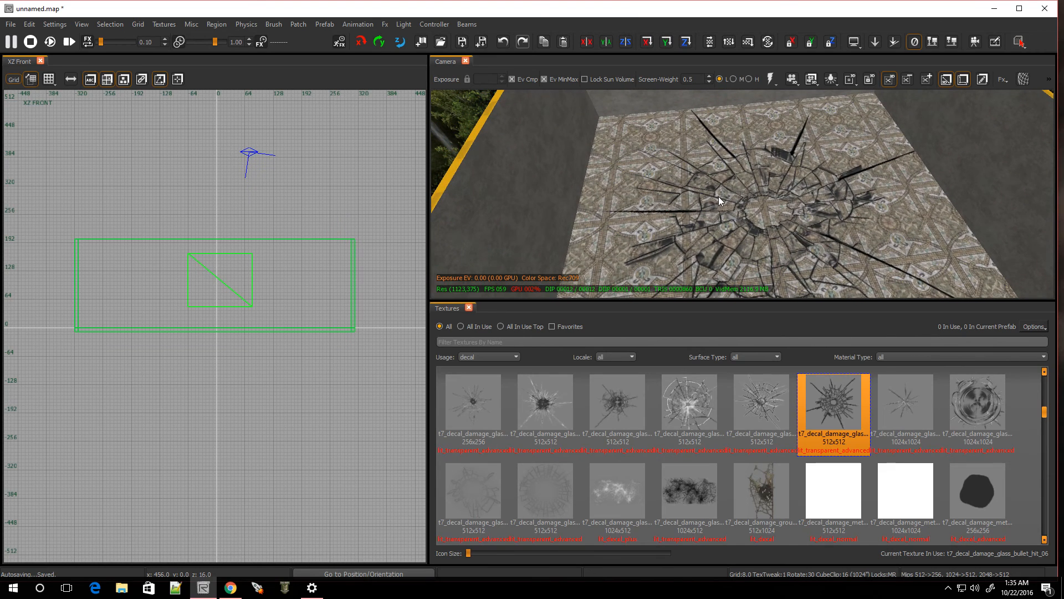
pyautogui.rightClick(719, 197)
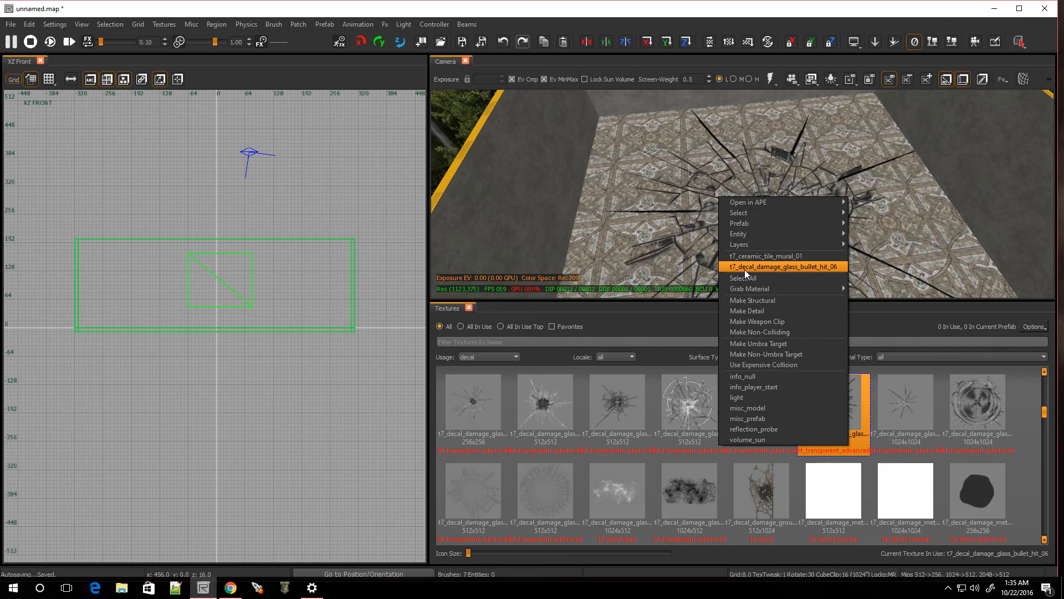
pyautogui.click(744, 267)
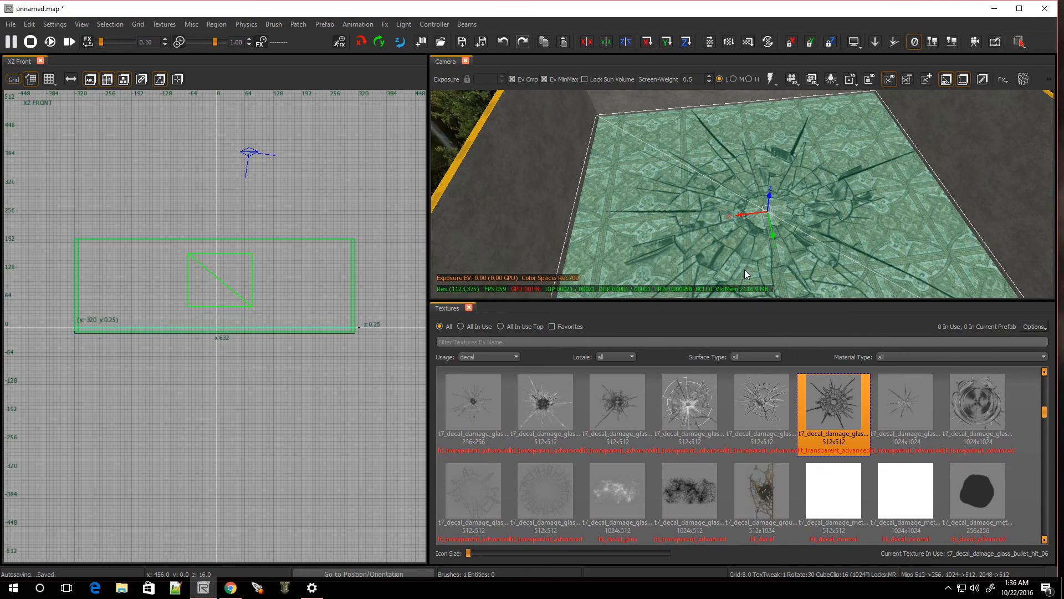
pyautogui.moveTo(744, 270)
pyautogui.mouseDown(button='right')
pyautogui.moveTo(715, 249)
pyautogui.moveTo(715, 191)
pyautogui.mouseUp(button='right')
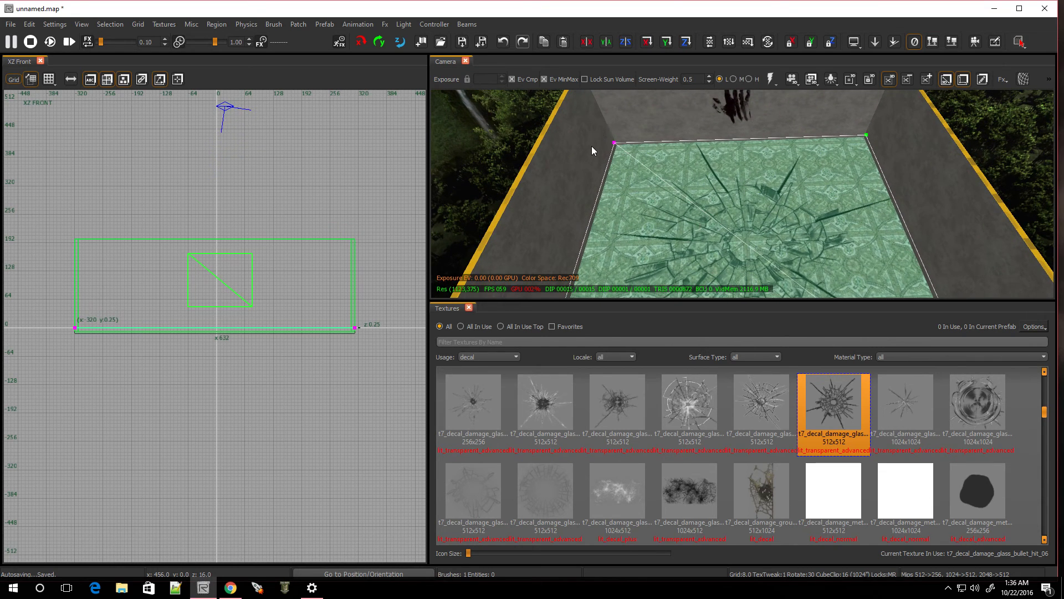
pyautogui.moveTo(590, 121); pyautogui.dragTo(923, 168)
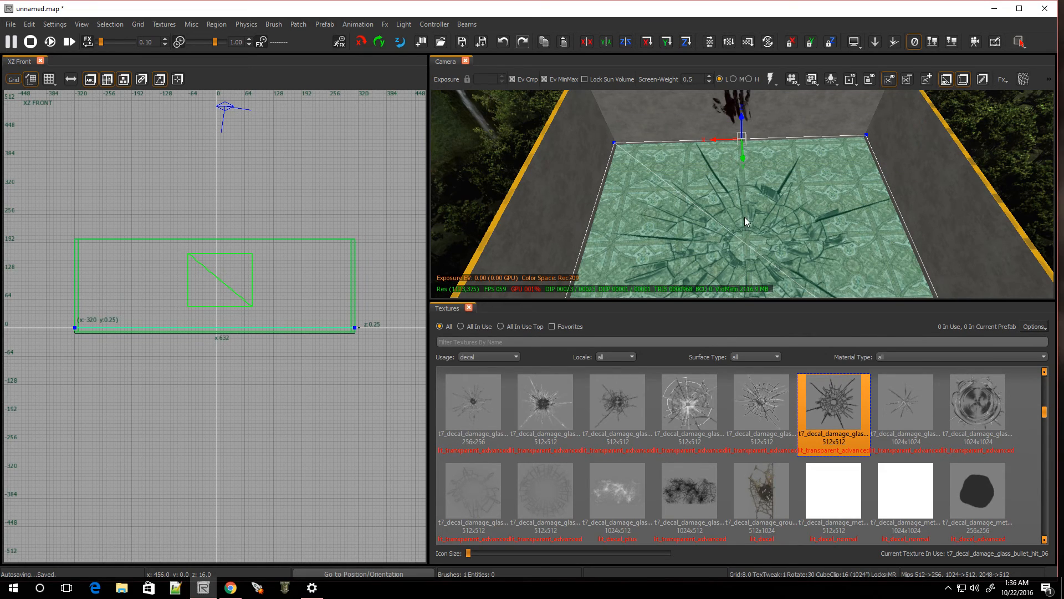
pyautogui.press('ctrl+shift+KP_Add')
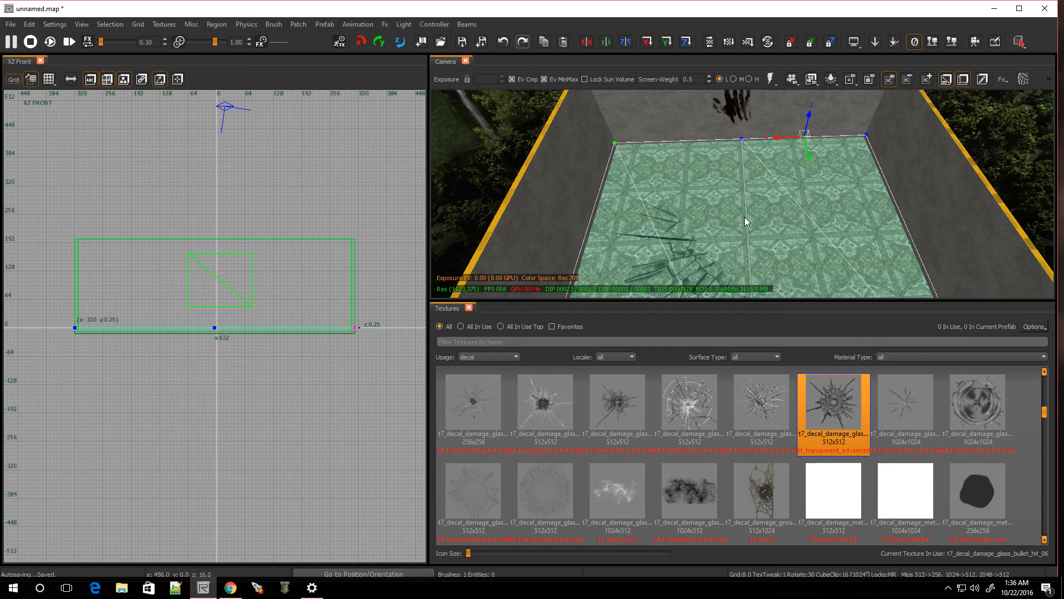
# Insert two more vertex columns along the top edge and bring up Advanced Patch Editing Options
pyautogui.moveTo(756, 243); pyautogui.dragTo(756, 242, button='right')
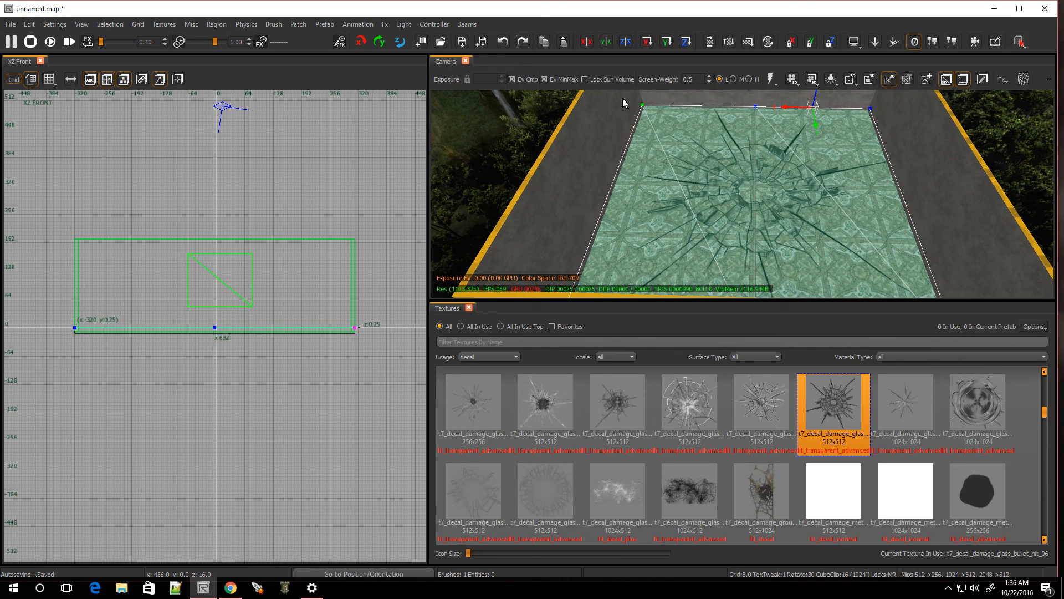
pyautogui.moveTo(623, 103); pyautogui.dragTo(784, 139)
pyautogui.hotkey('alt', 'Right')
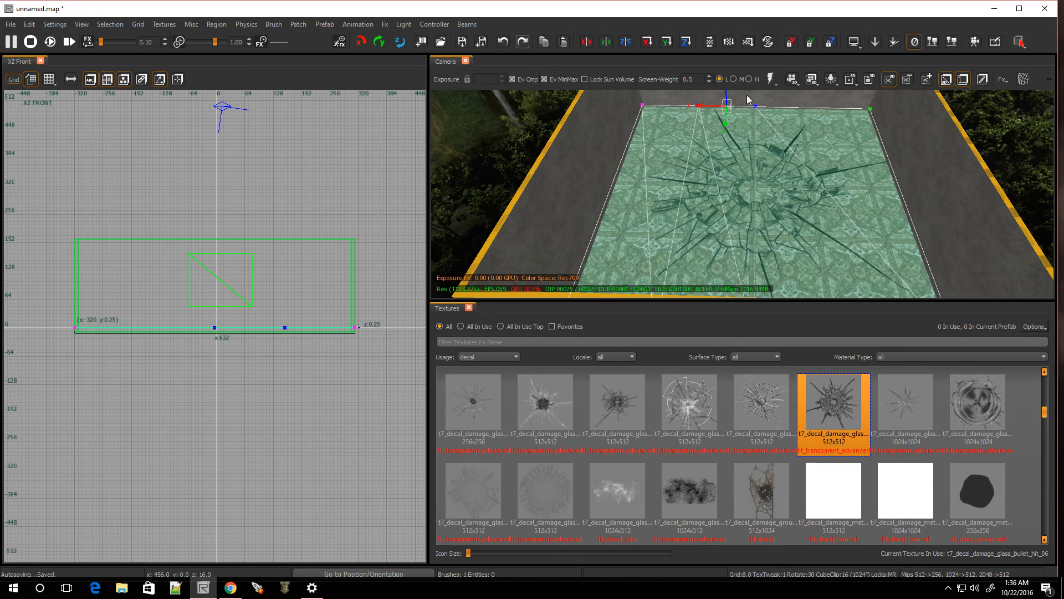
pyautogui.moveTo(748, 94); pyautogui.dragTo(905, 116)
pyautogui.hotkey('alt', 'Right')
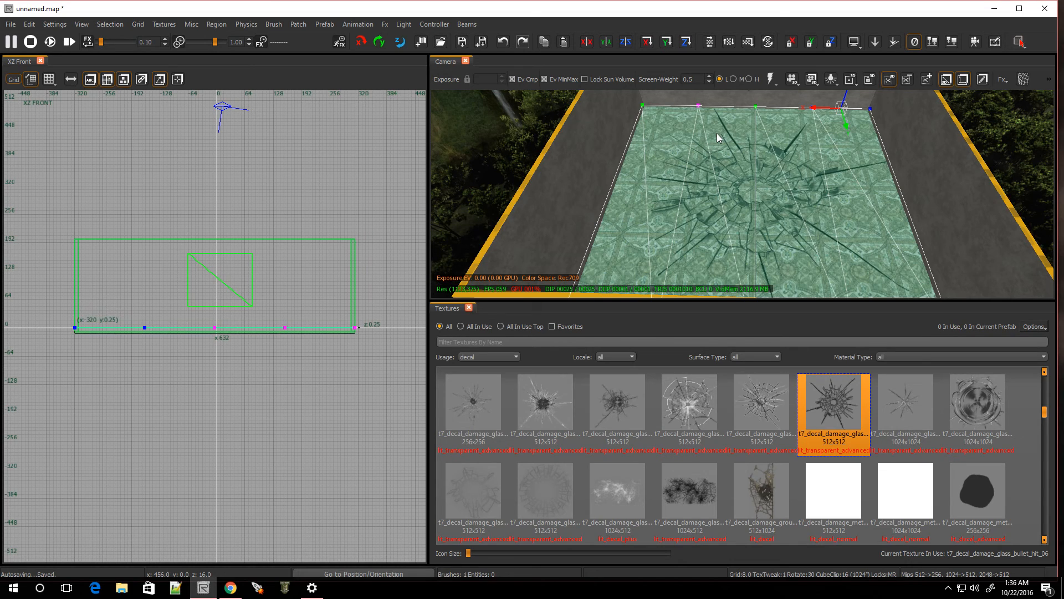
pyautogui.press('n')
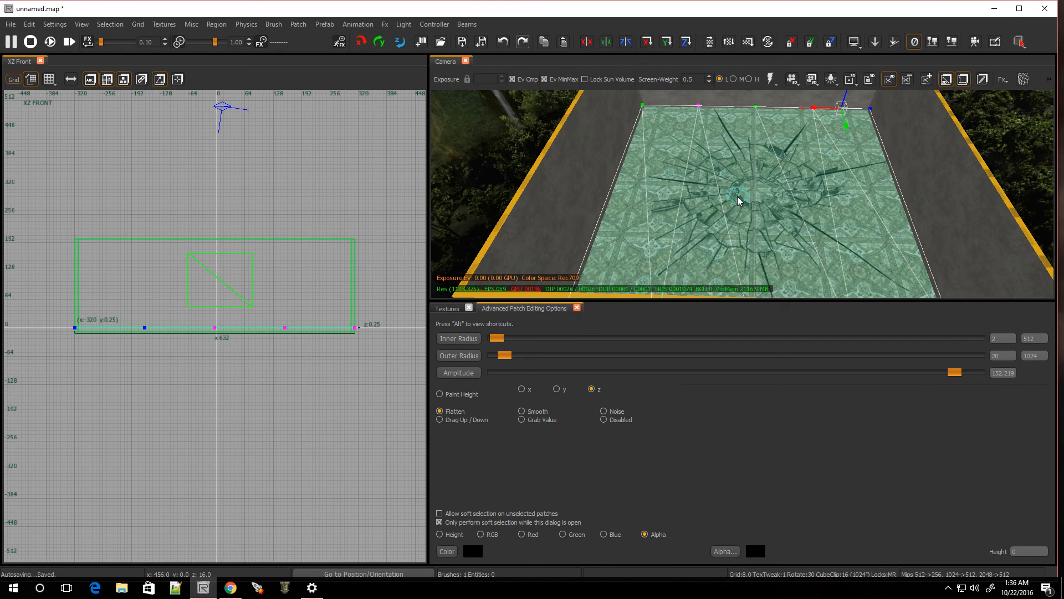
pyautogui.moveTo(745, 208)
pyautogui.mouseDown()
pyautogui.moveTo(749, 196)
pyautogui.moveTo(764, 234)
pyautogui.mouseUp()
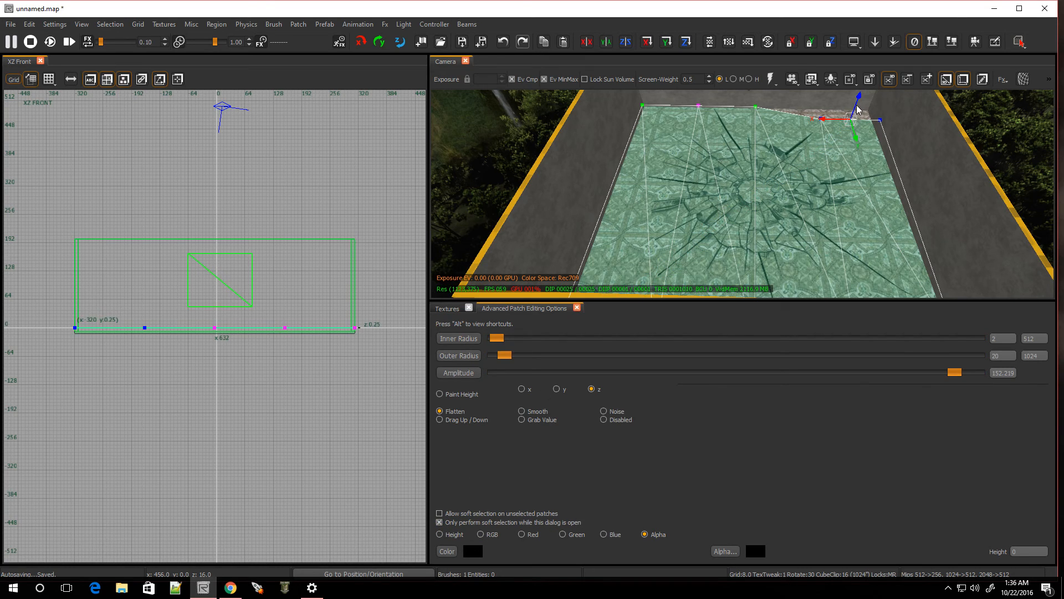
pyautogui.hotkey('ctrl', 'z')
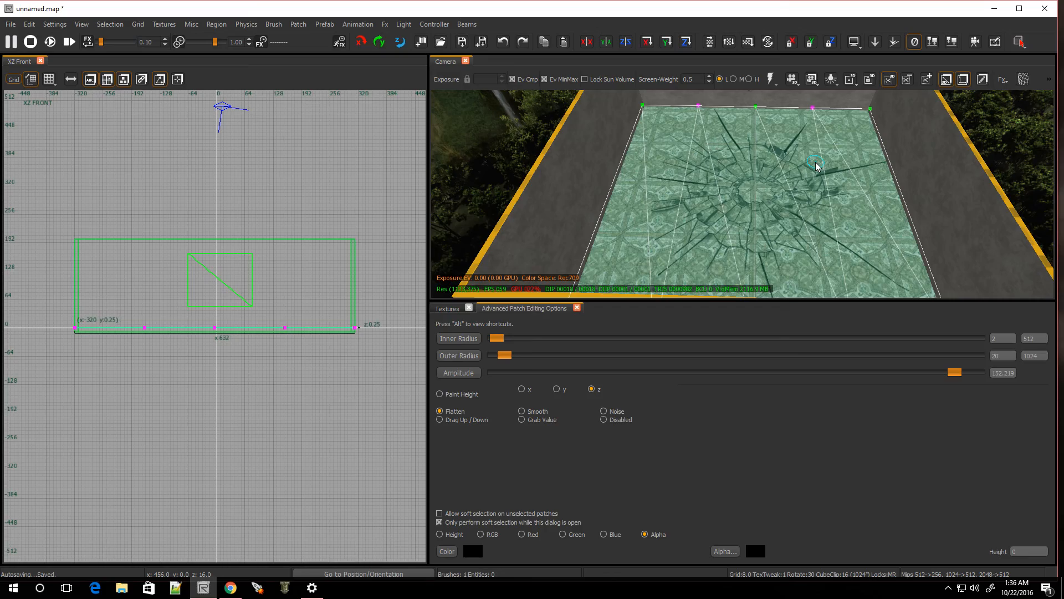
pyautogui.press('Escape')
pyautogui.moveTo(817, 166); pyautogui.dragTo(749, 192, button='right')
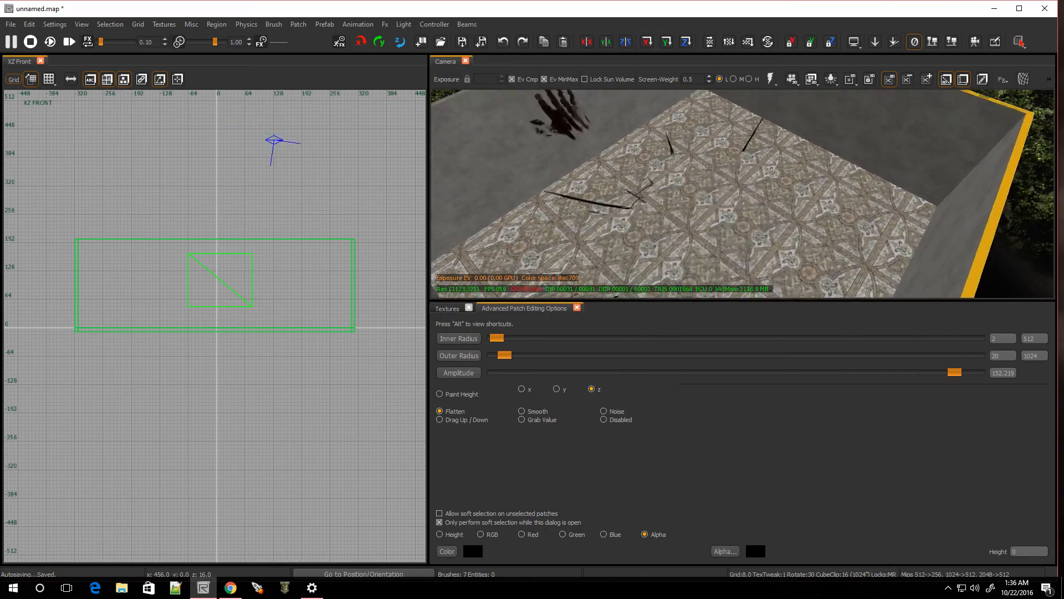
pyautogui.press('Up')
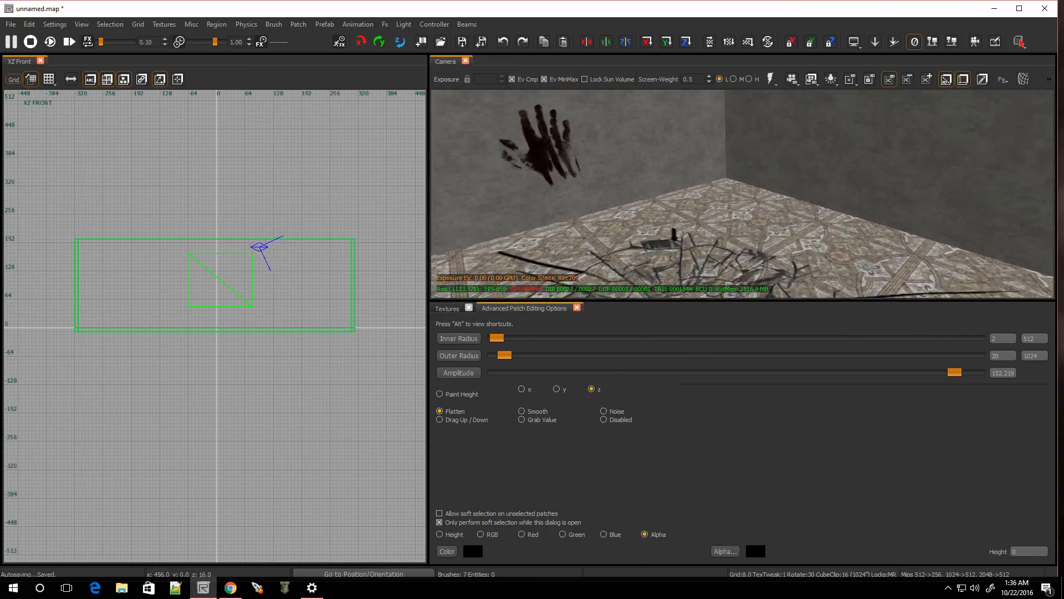
pyautogui.press('Left')
pyautogui.rightClick(817, 167)
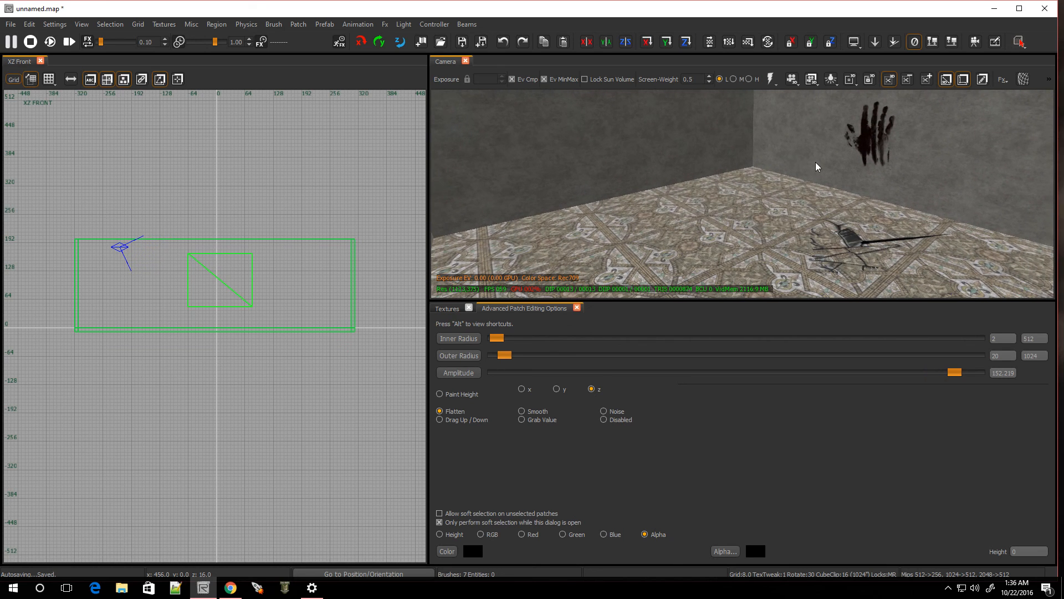
pyautogui.keyDown('shift'); pyautogui.click(816, 166); pyautogui.keyUp('shift')
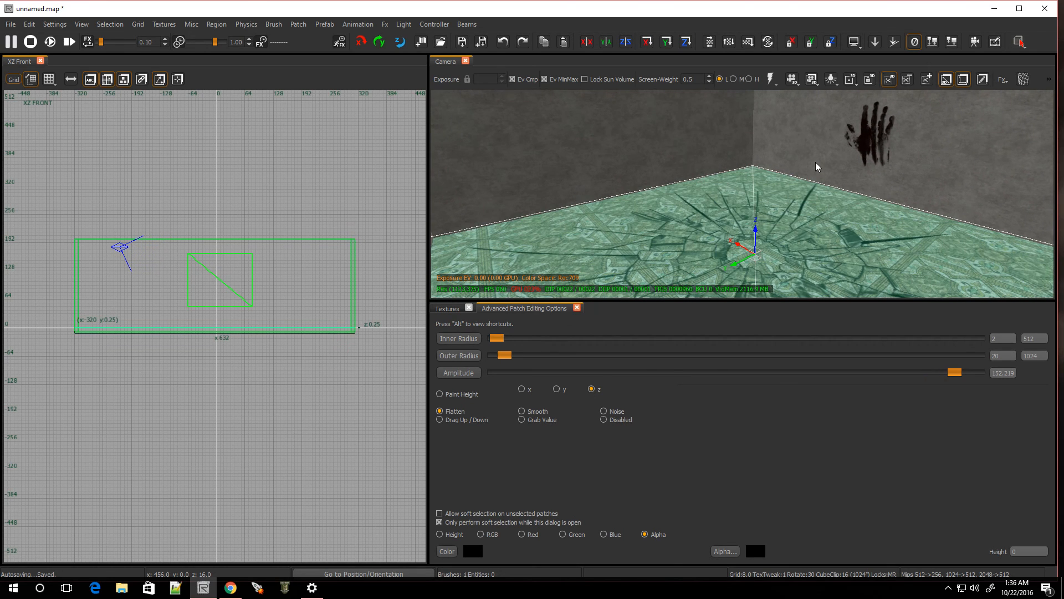
pyautogui.press('Escape')
pyautogui.rightClick(808, 171)
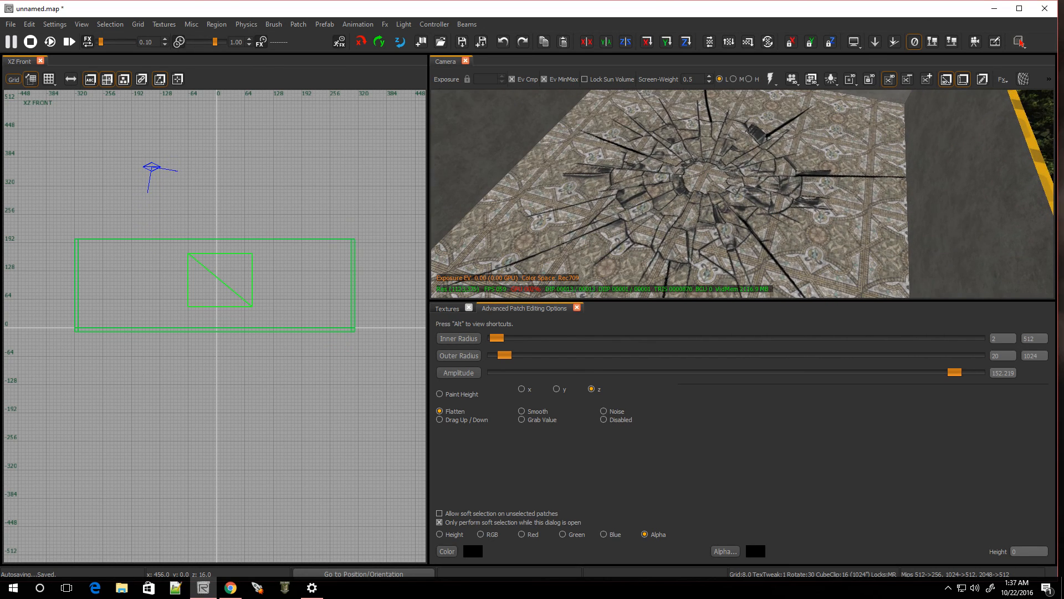
pyautogui.rightClick(812, 170)
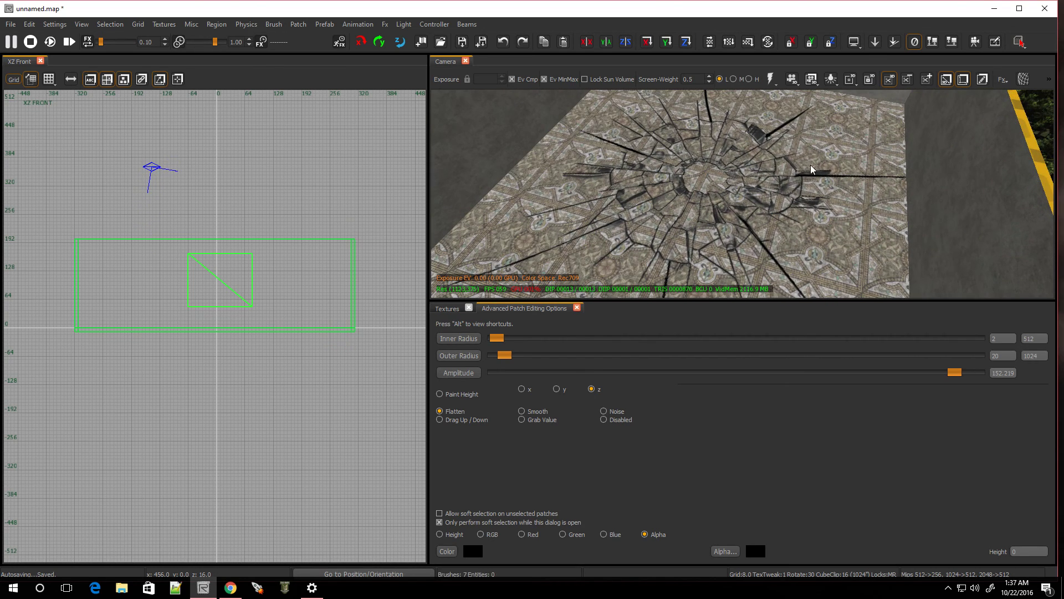
pyautogui.rightClick(665, 178)
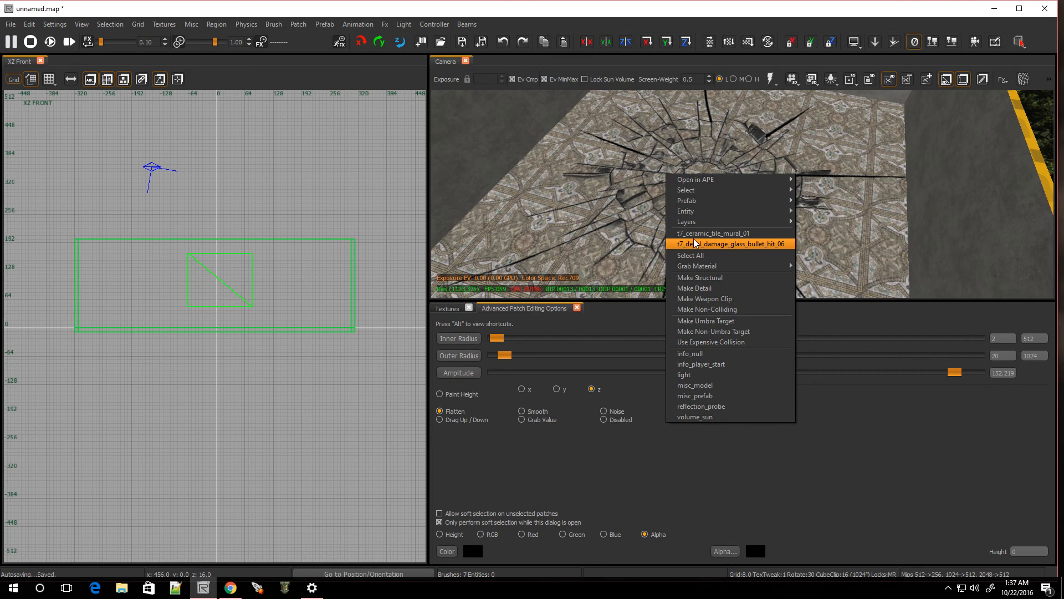
# Reselect the patch using the glass bullet-hit decal and leave advanced patch editing
pyautogui.click(695, 243)
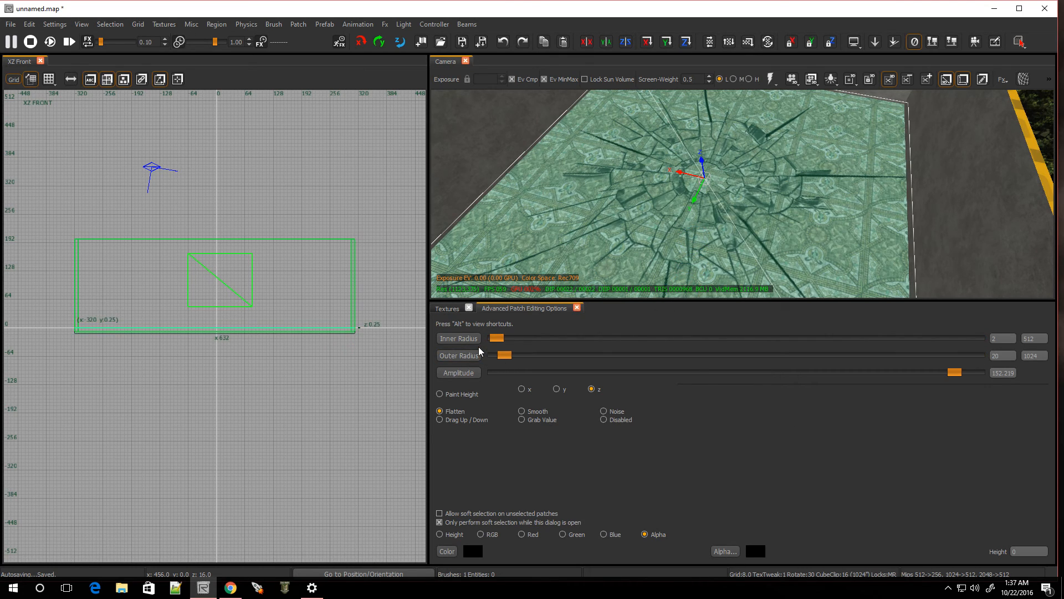
pyautogui.press('t')
pyautogui.scroll(-3, 695, 435)
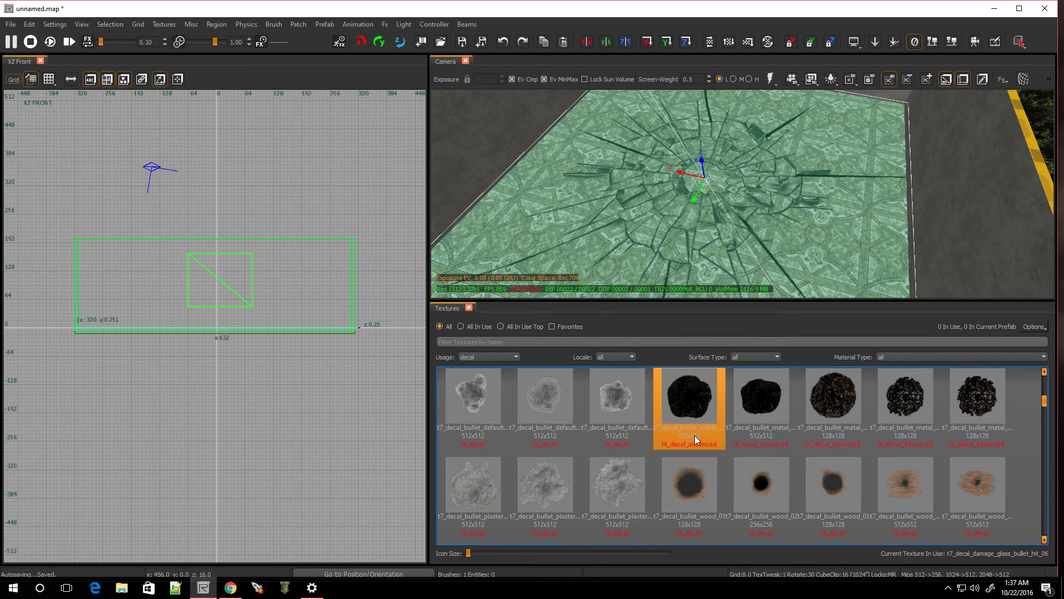
pyautogui.scroll(-3, 694, 436)
pyautogui.scroll(-3, 694, 434)
pyautogui.scroll(-3, 694, 434)
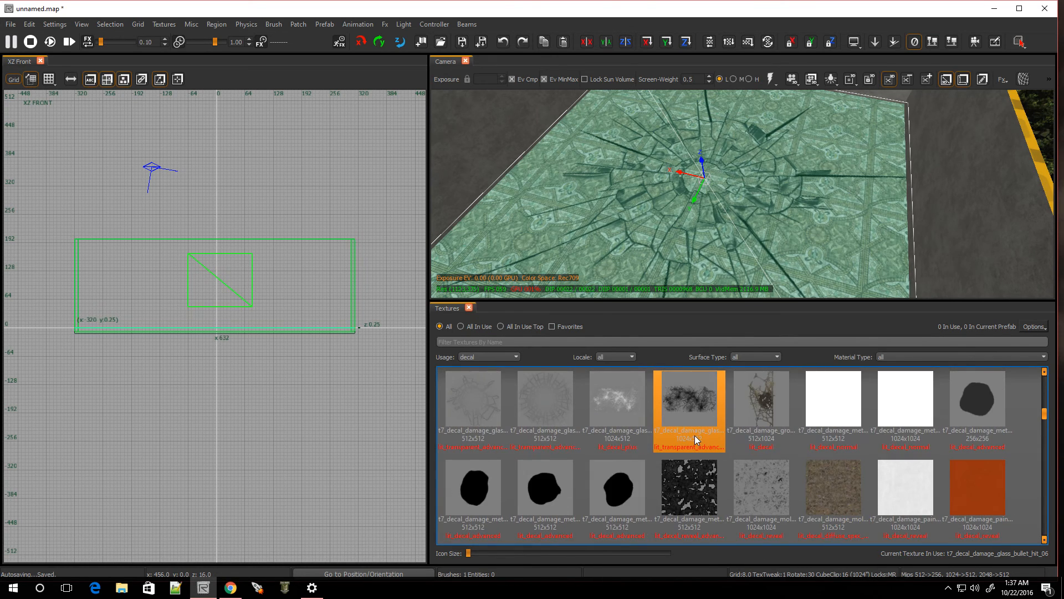
pyautogui.scroll(-3, 695, 435)
pyautogui.scroll(-3, 694, 435)
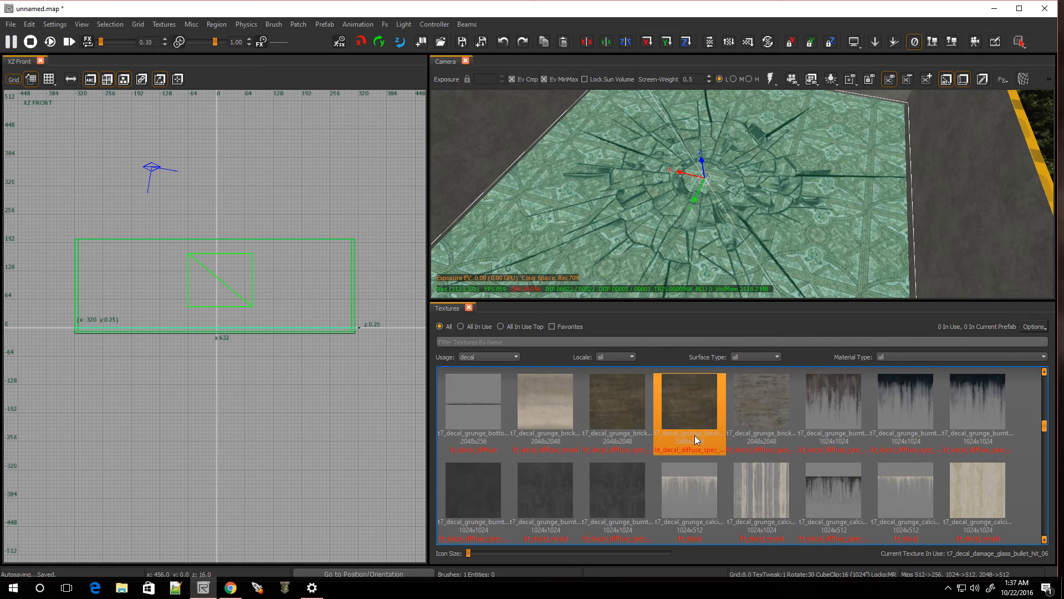
pyautogui.scroll(-3, 695, 436)
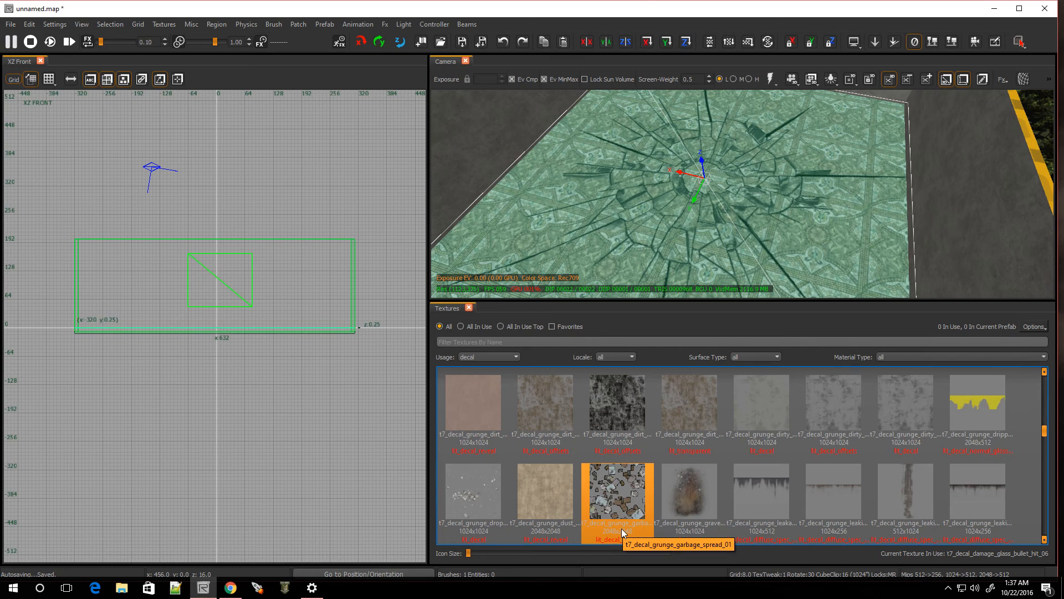
# Apply the garbage-spread grunge decal to the floor patch, fit it as one image, and deselect
pyautogui.click(608, 487)
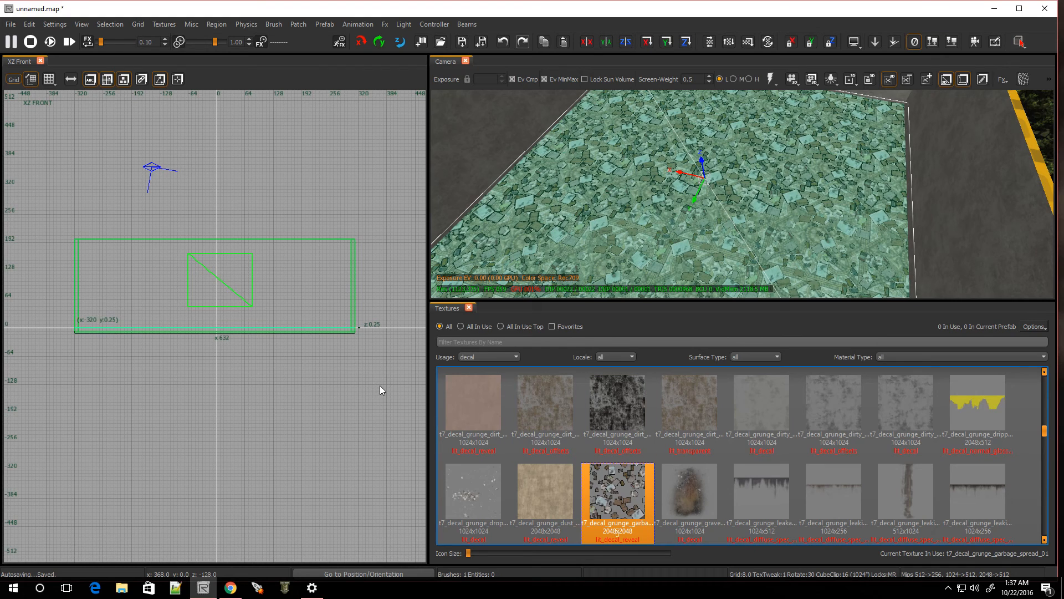
pyautogui.press('s')
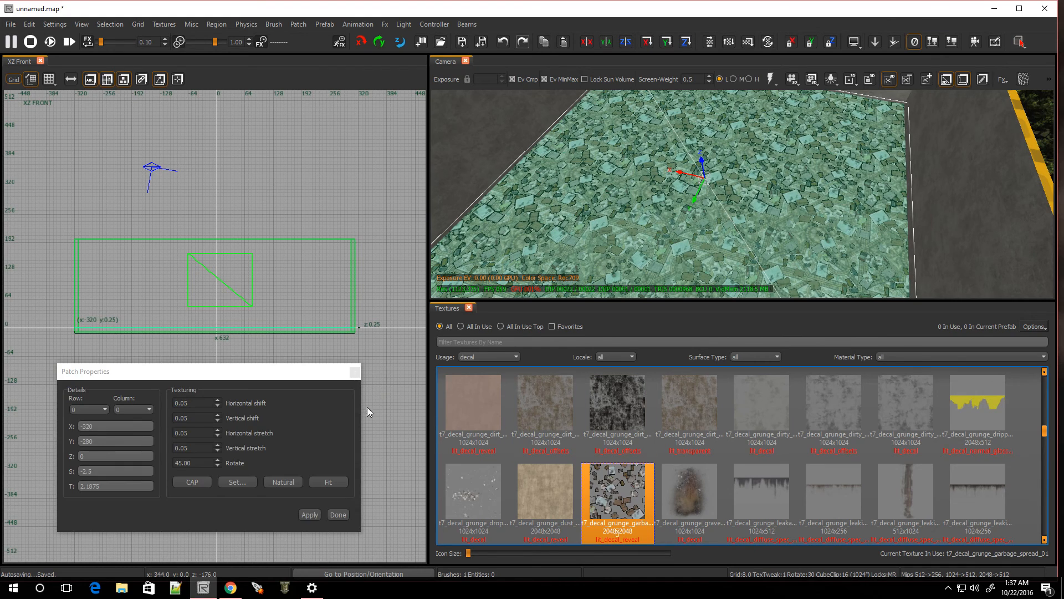
pyautogui.click(327, 483)
pyautogui.press('Escape')
# Fly down over the floor to inspect the decal and bring up the floor patch's options
pyautogui.rightClick(619, 242)
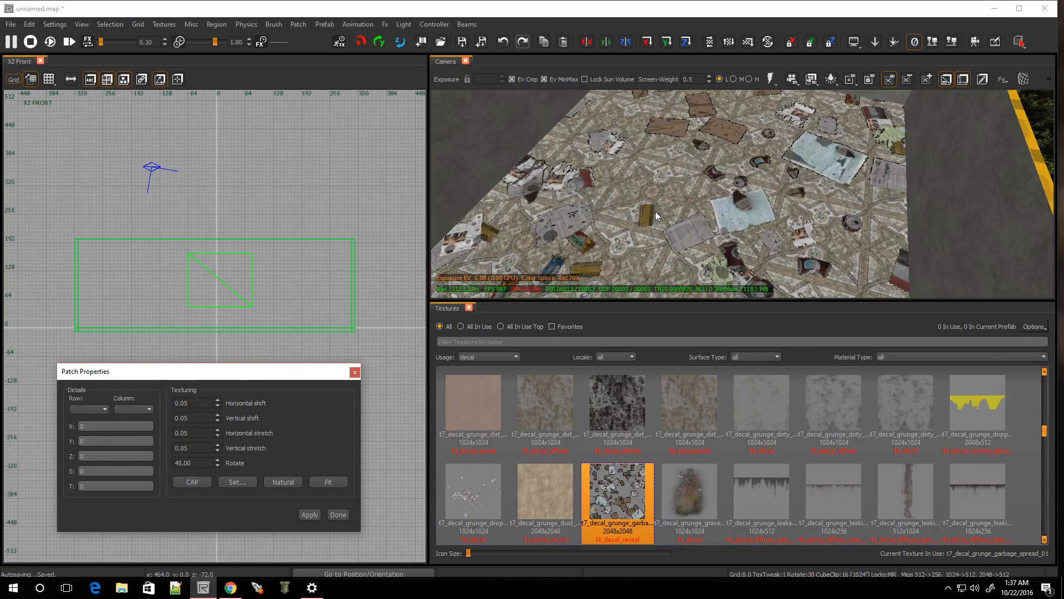
pyautogui.press('w')
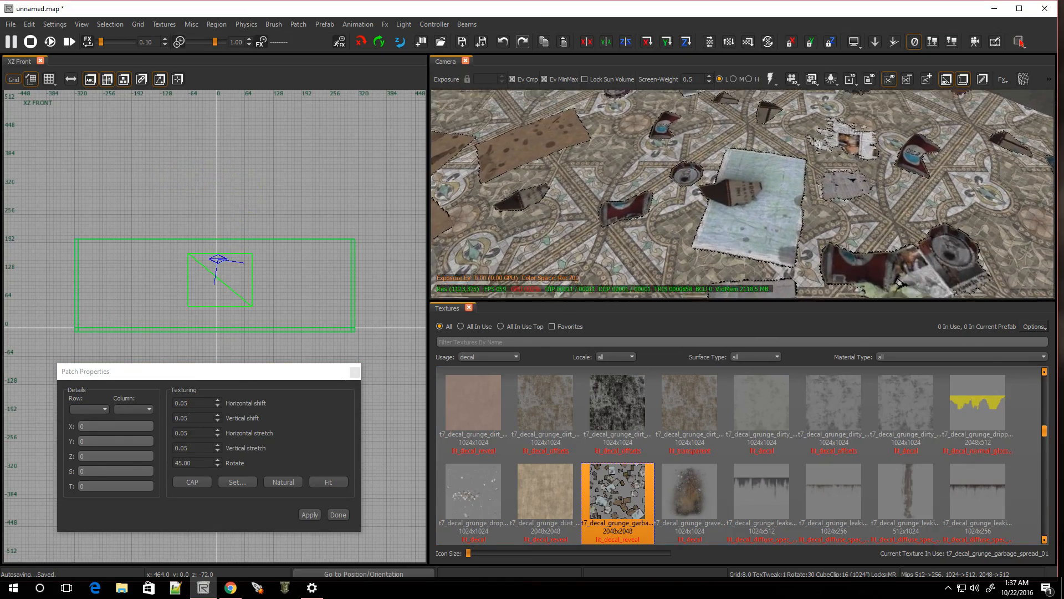
pyautogui.press('s')
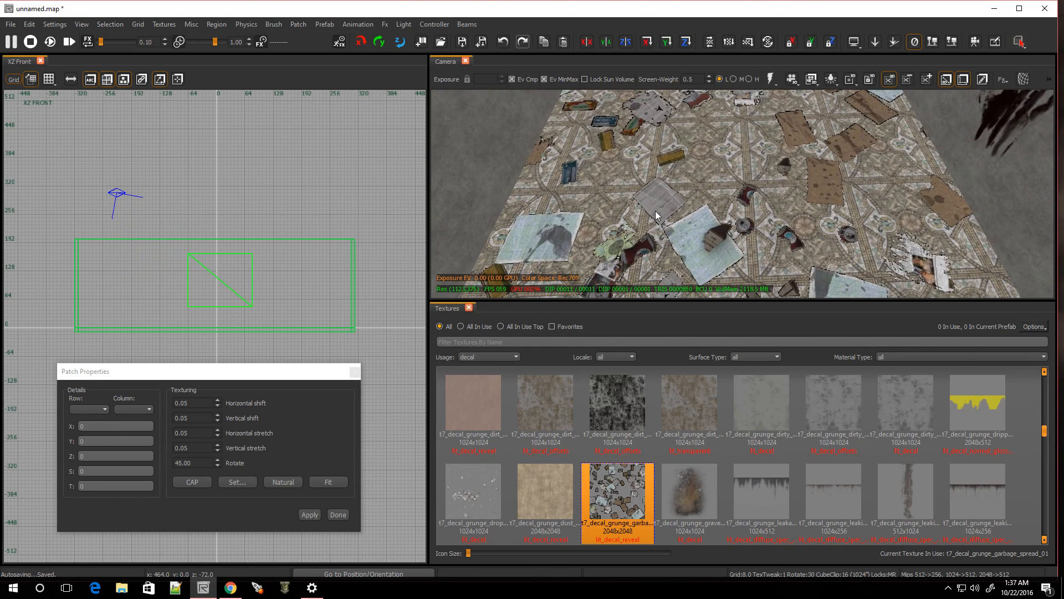
pyautogui.rightClick(680, 183)
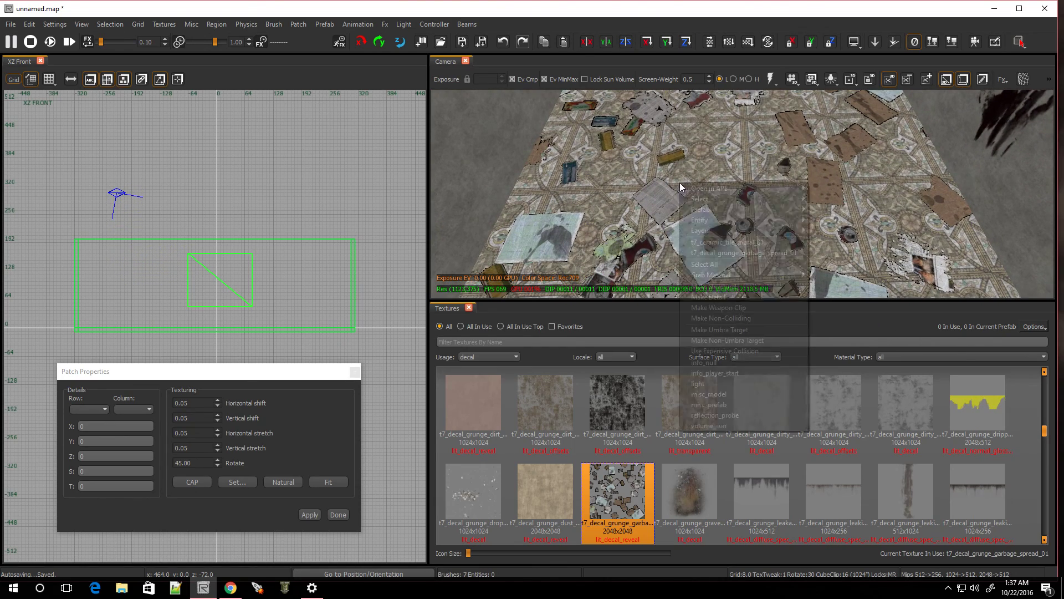
# Select the garbage-spread patch, swap it to the 54i graffiti decal and fit it across the patch
pyautogui.click(720, 252)
pyautogui.scroll(-2, 663, 451)
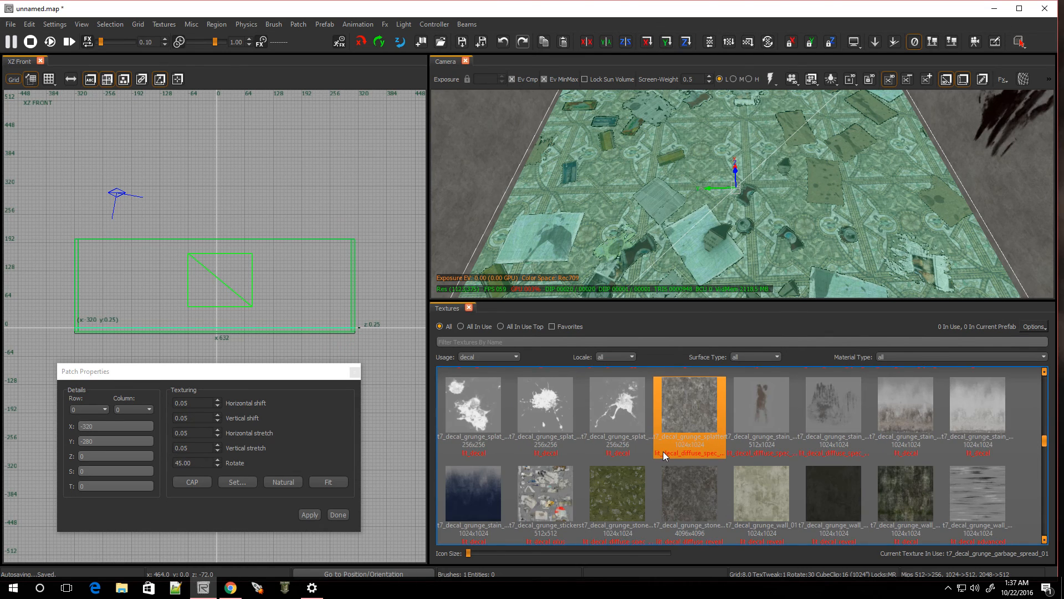
pyautogui.scroll(-2, 663, 451)
pyautogui.scroll(-2, 663, 451)
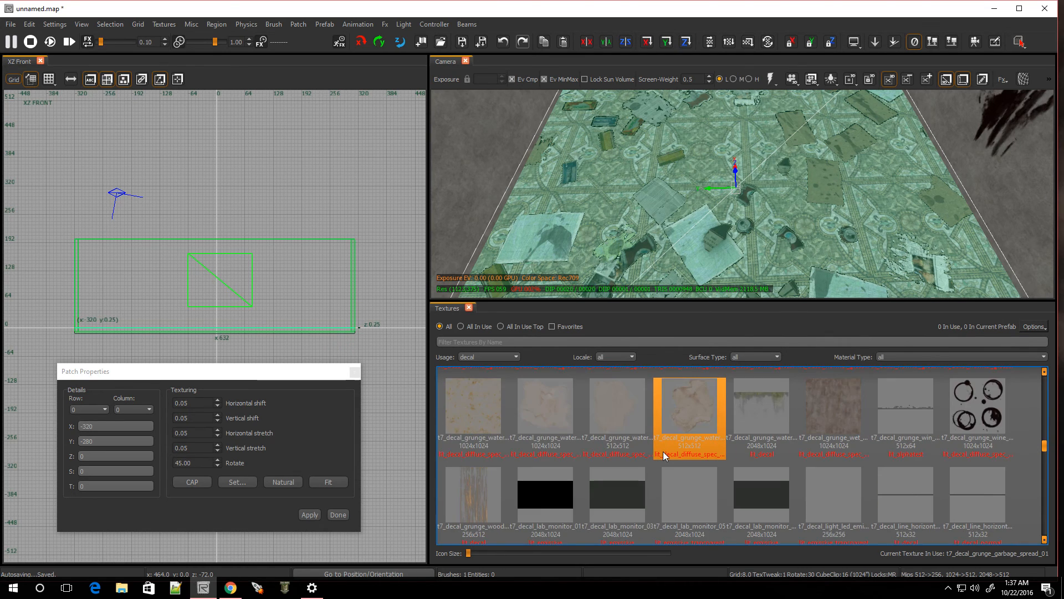
pyautogui.scroll(-1, 663, 452)
pyautogui.scroll(-2, 663, 451)
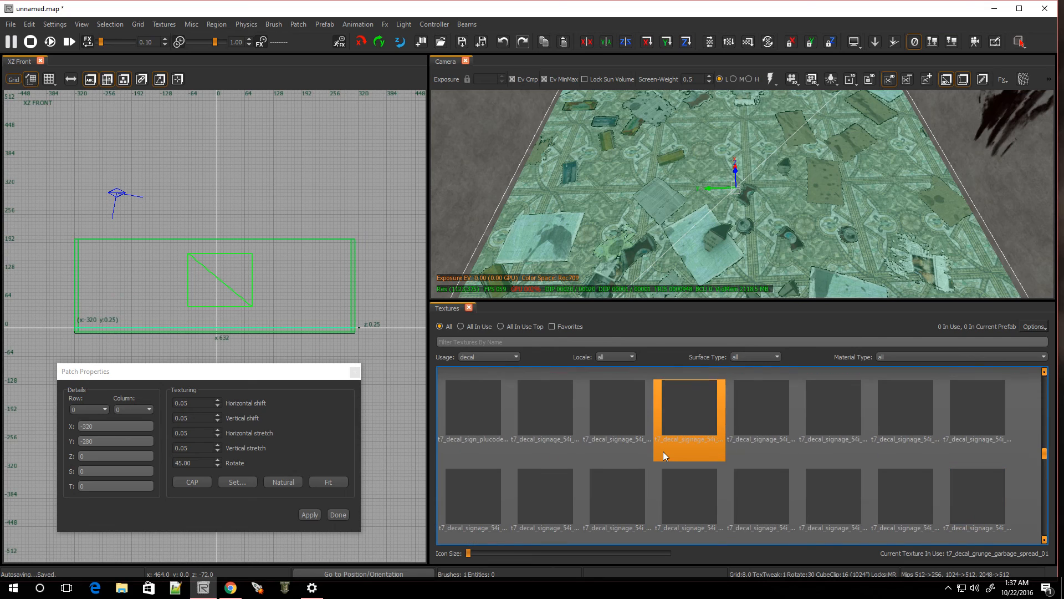
pyautogui.click(667, 410)
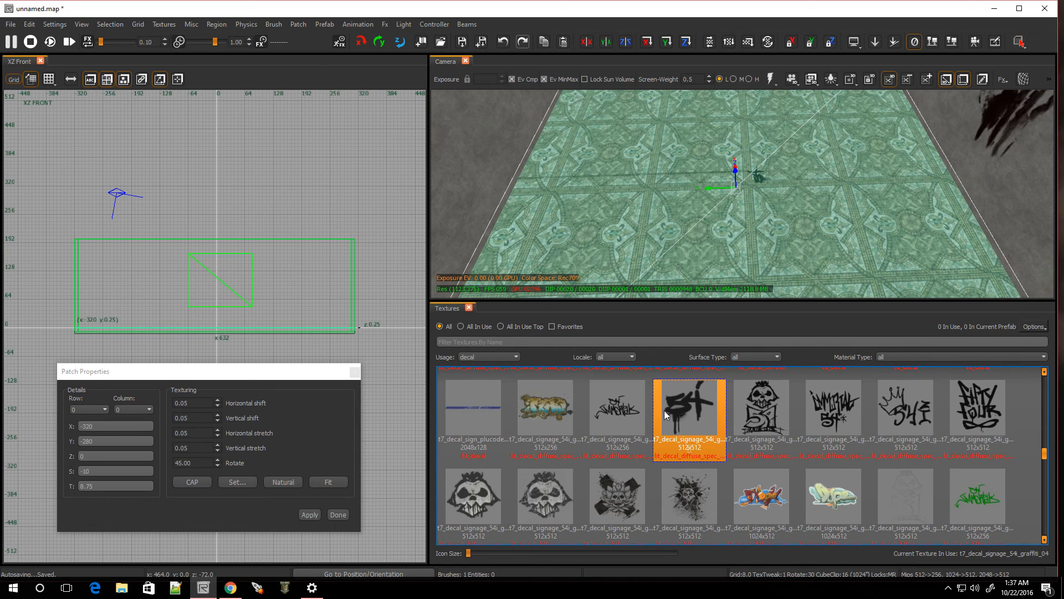
pyautogui.click(337, 483)
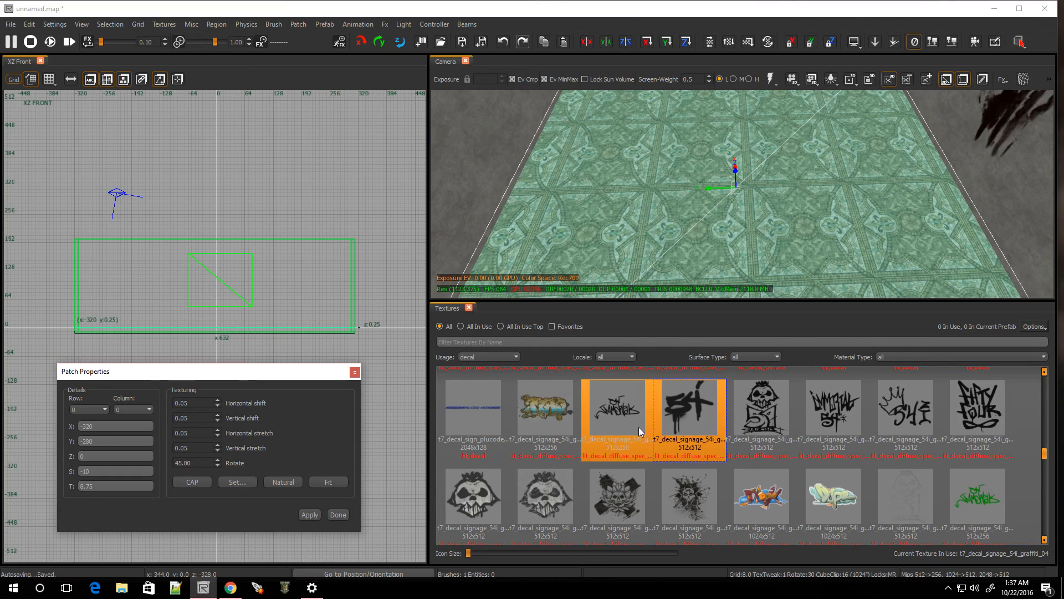
pyautogui.moveTo(748, 250)
pyautogui.mouseDown(button='right')
pyautogui.moveTo(749, 275)
pyautogui.moveTo(749, 207)
pyautogui.moveTo(743, 225)
pyautogui.mouseUp(button='right')
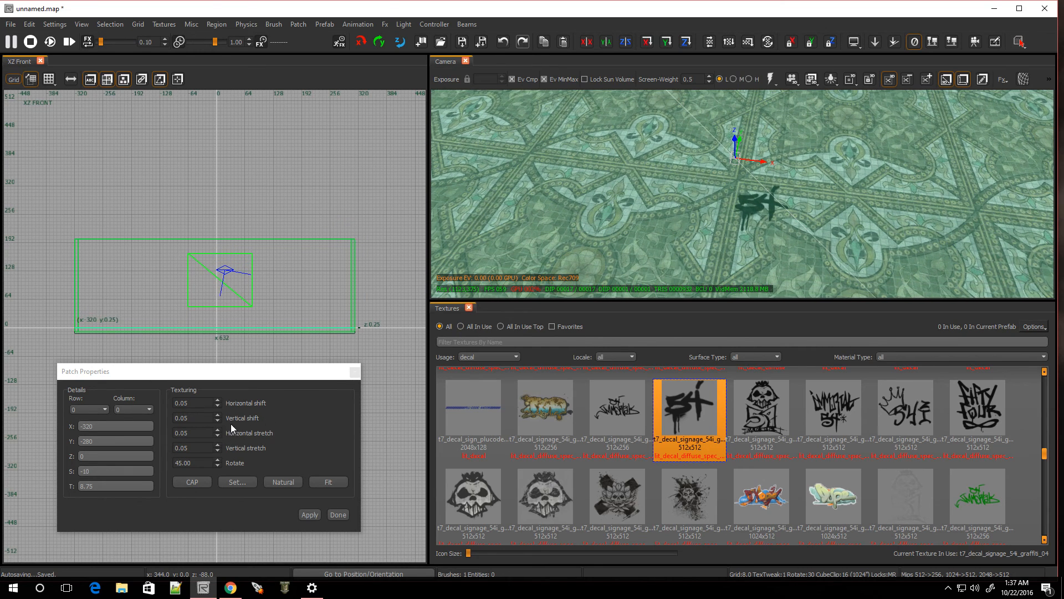
# Increase the 54i graffiti decal's horizontal and vertical stretch to enlarge it on the floor
pyautogui.click(216, 433)
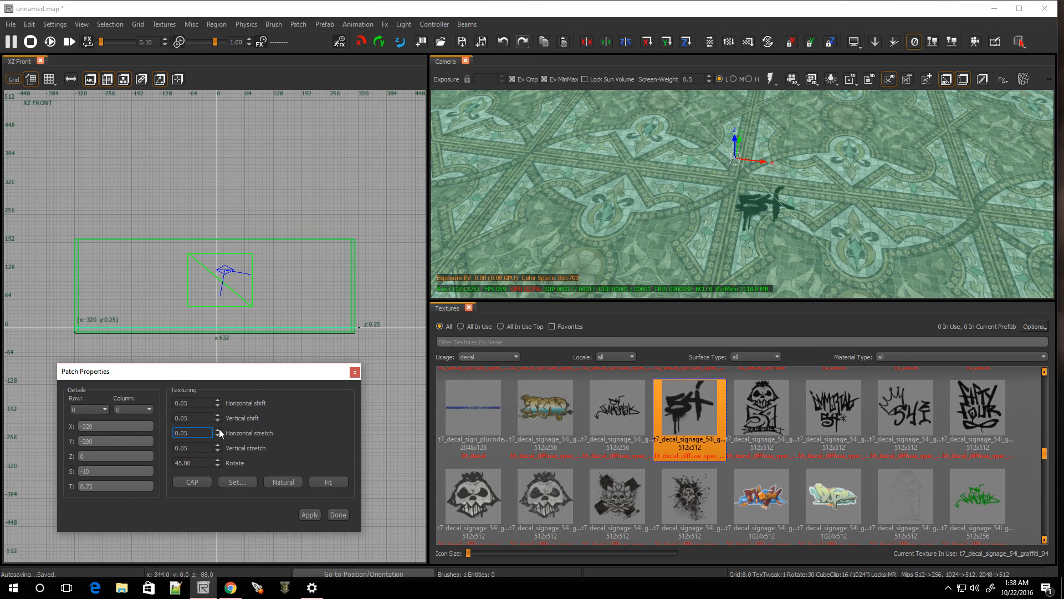
pyautogui.click(219, 431)
pyautogui.click(218, 431)
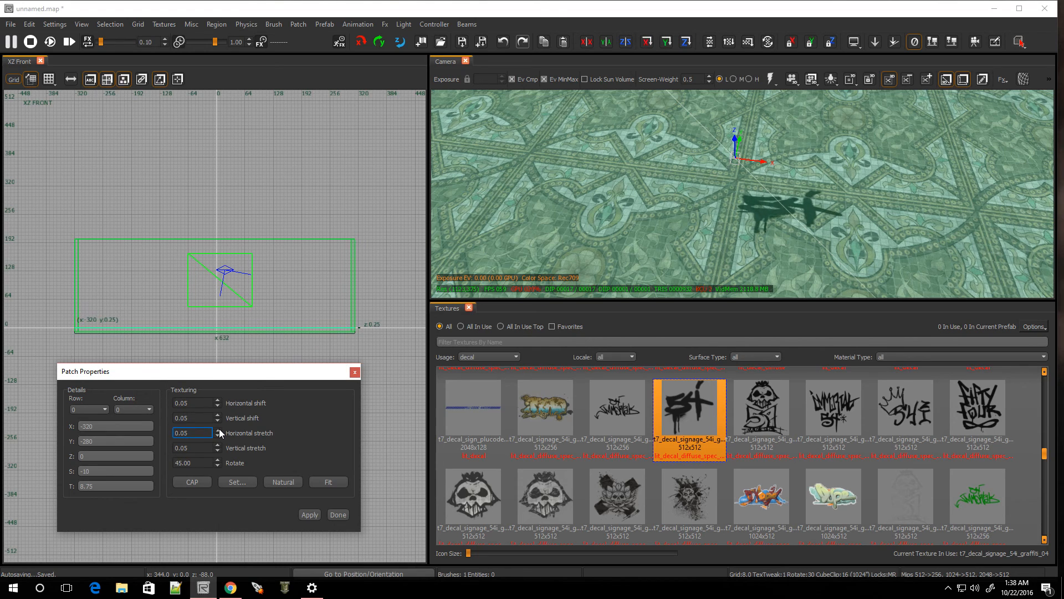
pyautogui.click(218, 430)
pyautogui.click(219, 431)
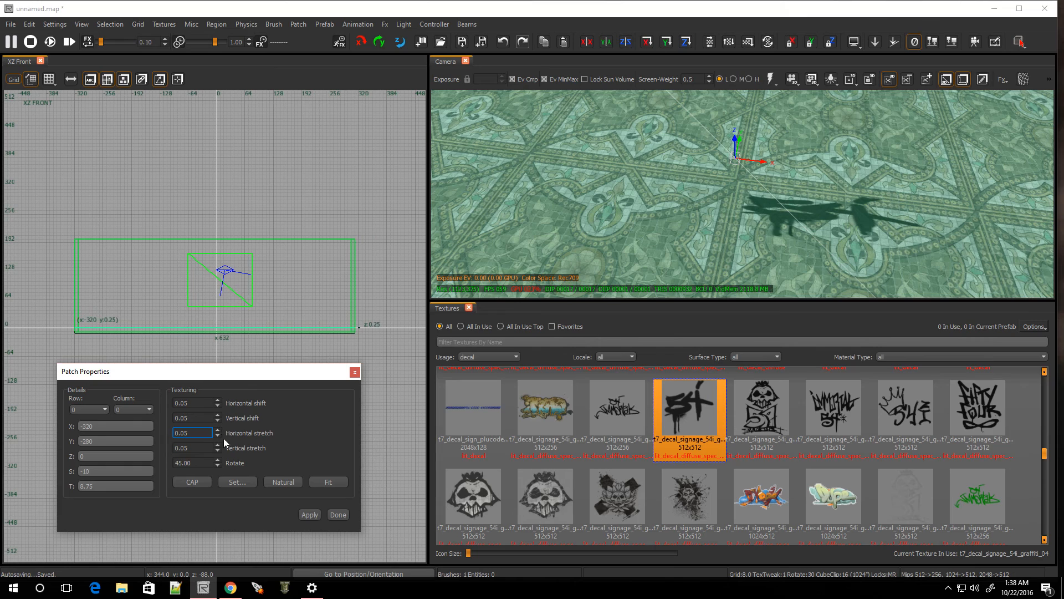
pyautogui.click(218, 449)
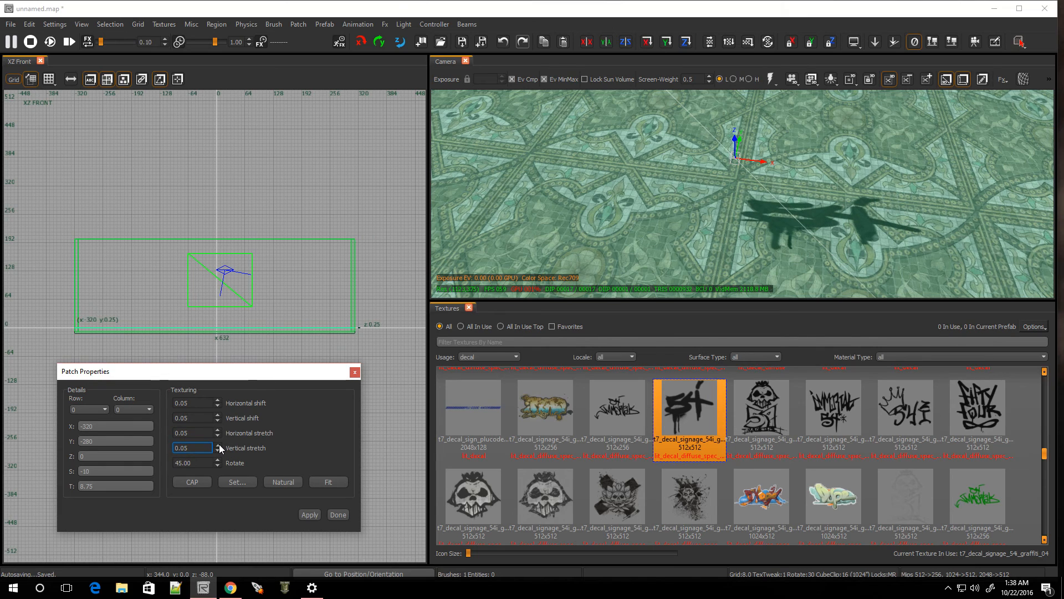
pyautogui.click(219, 449)
pyautogui.click(219, 449)
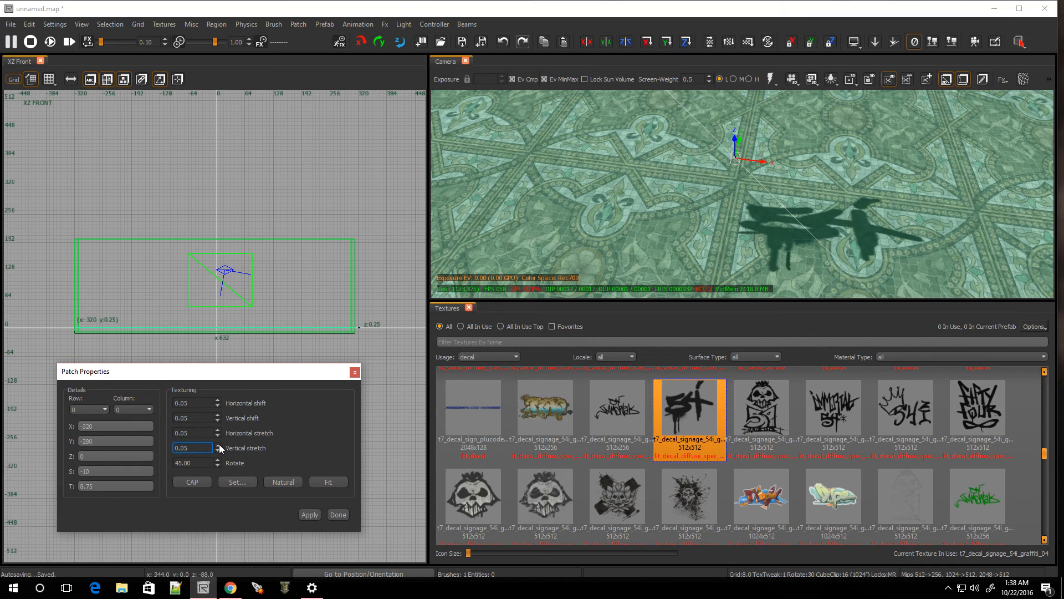
pyautogui.click(219, 448)
pyautogui.click(219, 448)
pyautogui.click(219, 449)
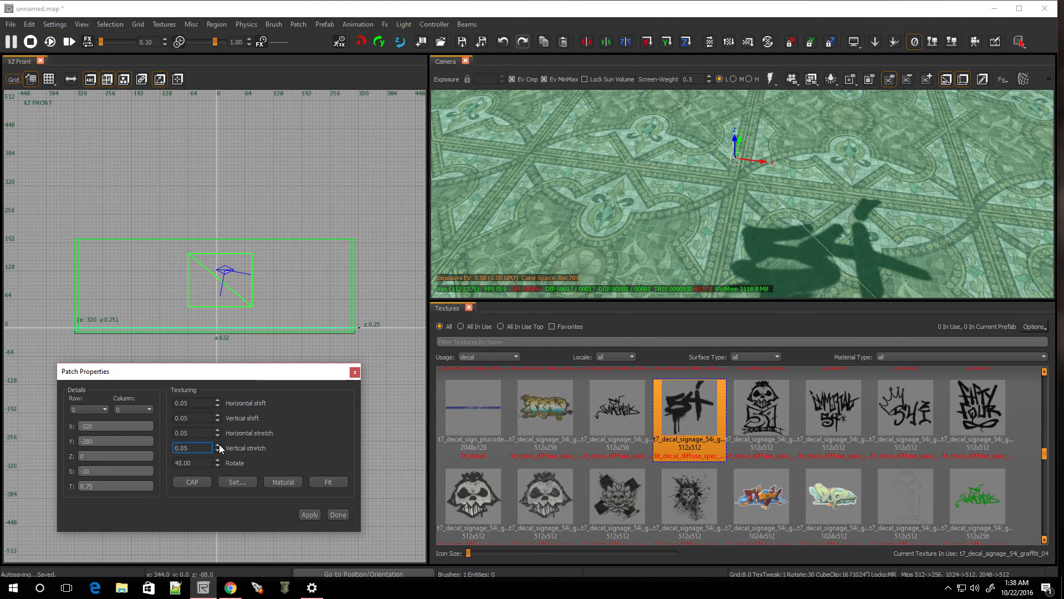
pyautogui.click(219, 448)
pyautogui.click(219, 449)
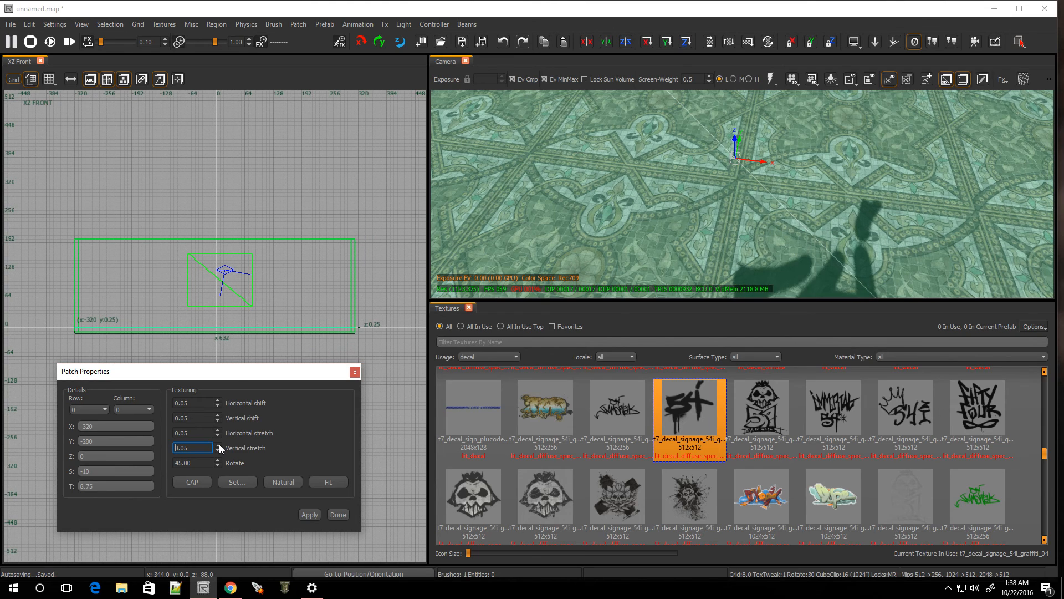
pyautogui.click(219, 449)
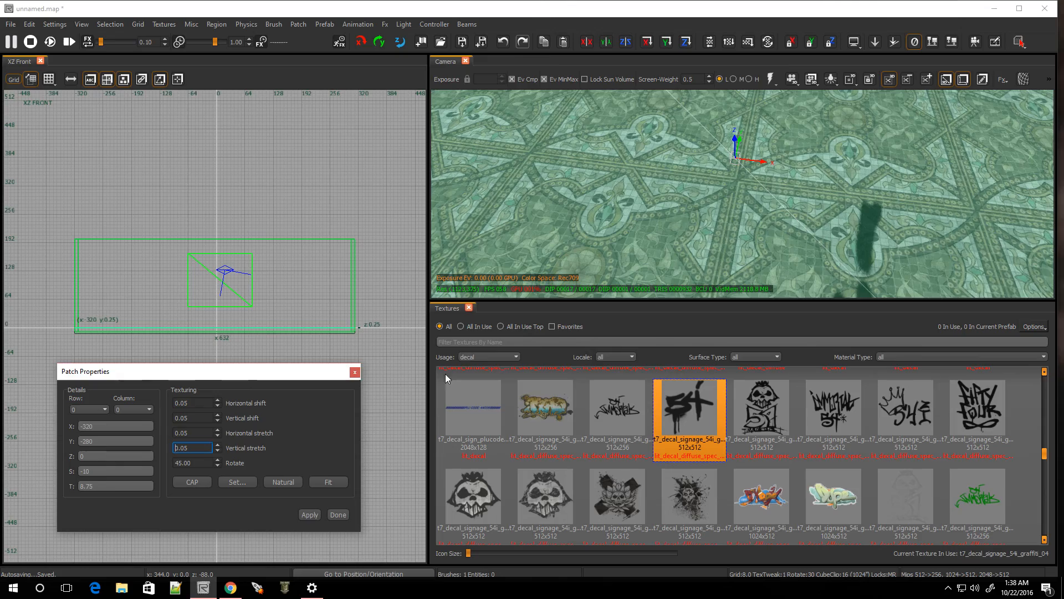
# Deselect the graffiti patch and fly in for a closer look at the decal
pyautogui.rightClick(499, 249)
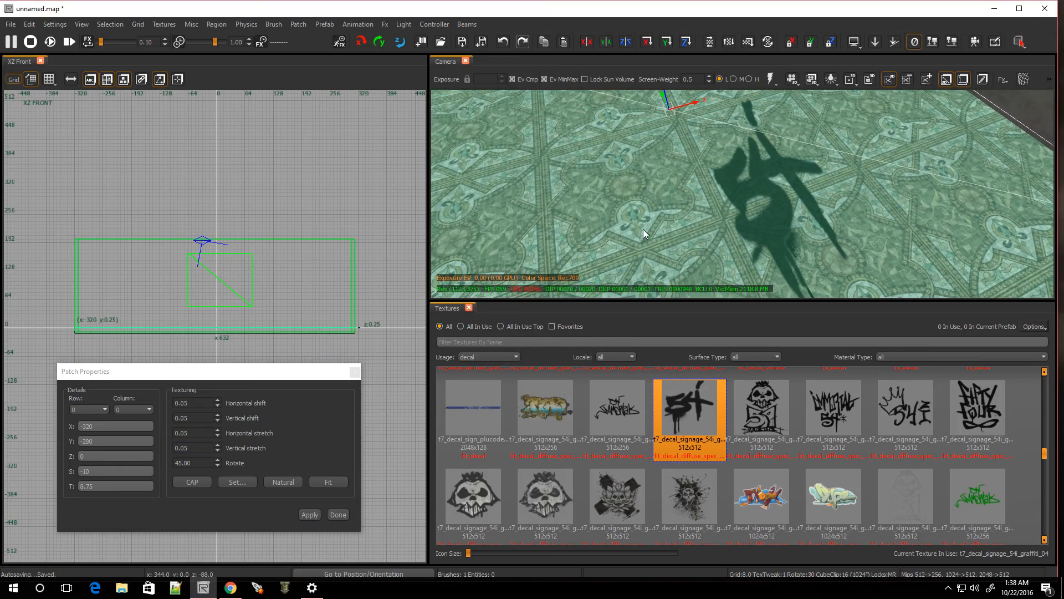
pyautogui.press('Escape')
pyautogui.press('e')
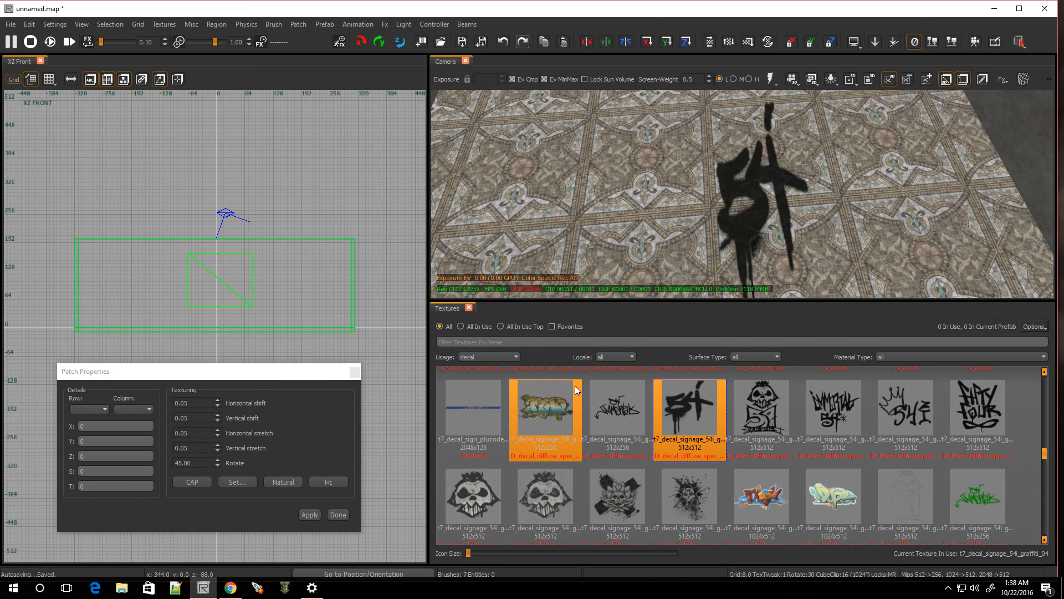
# Select the floor graffiti patch and try another graffiti texture on it
pyautogui.rightClick(731, 184)
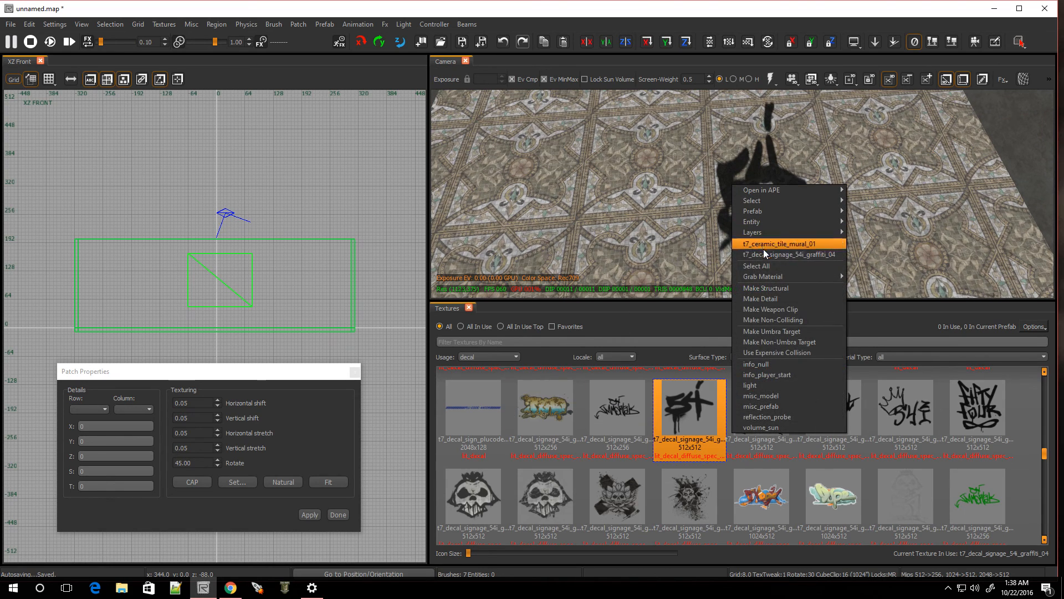
pyautogui.click(761, 255)
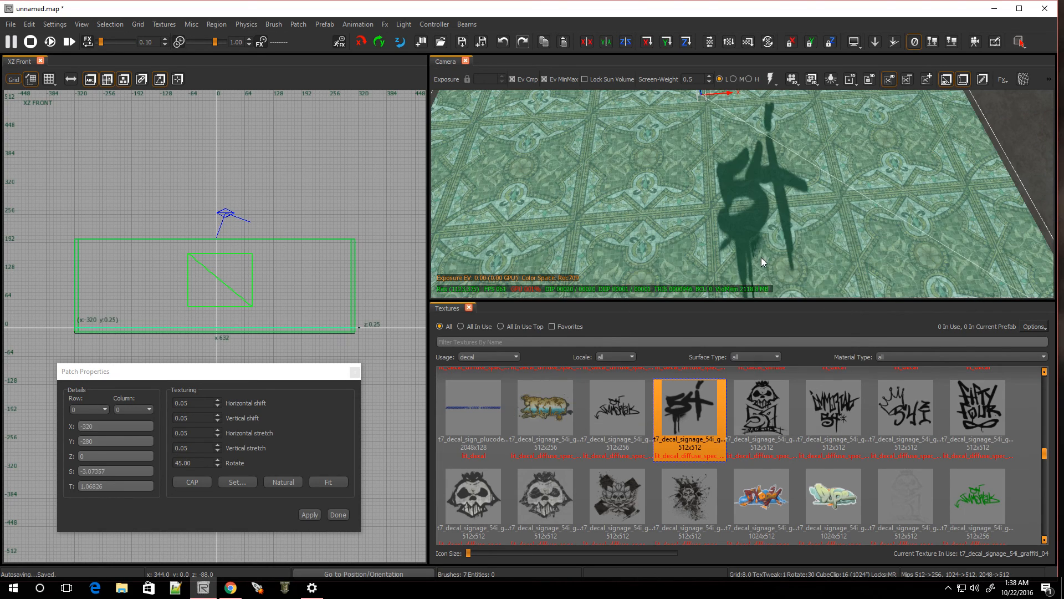
pyautogui.click(551, 413)
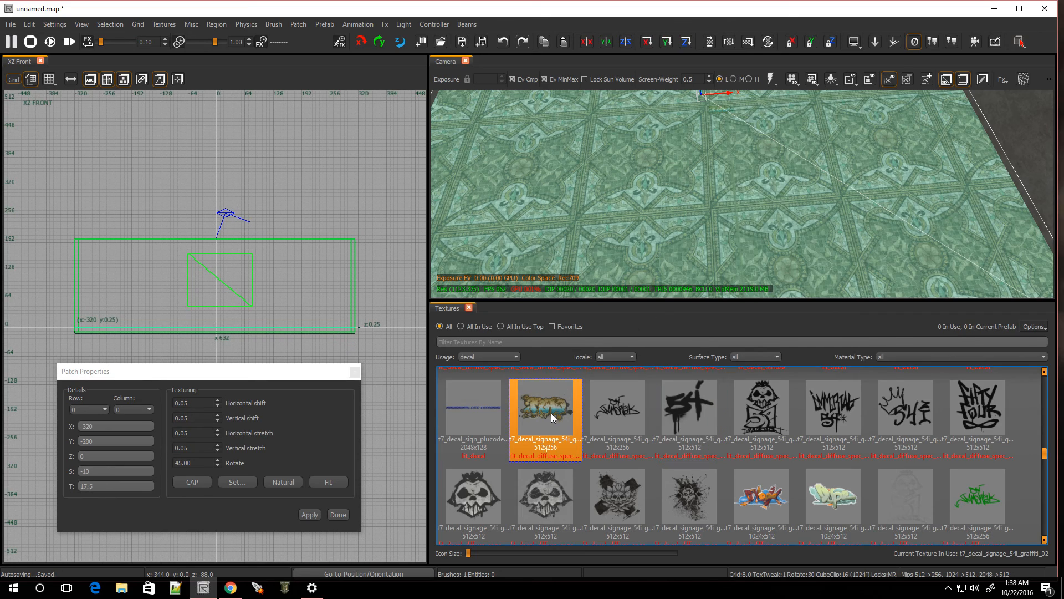
pyautogui.rightClick(653, 222)
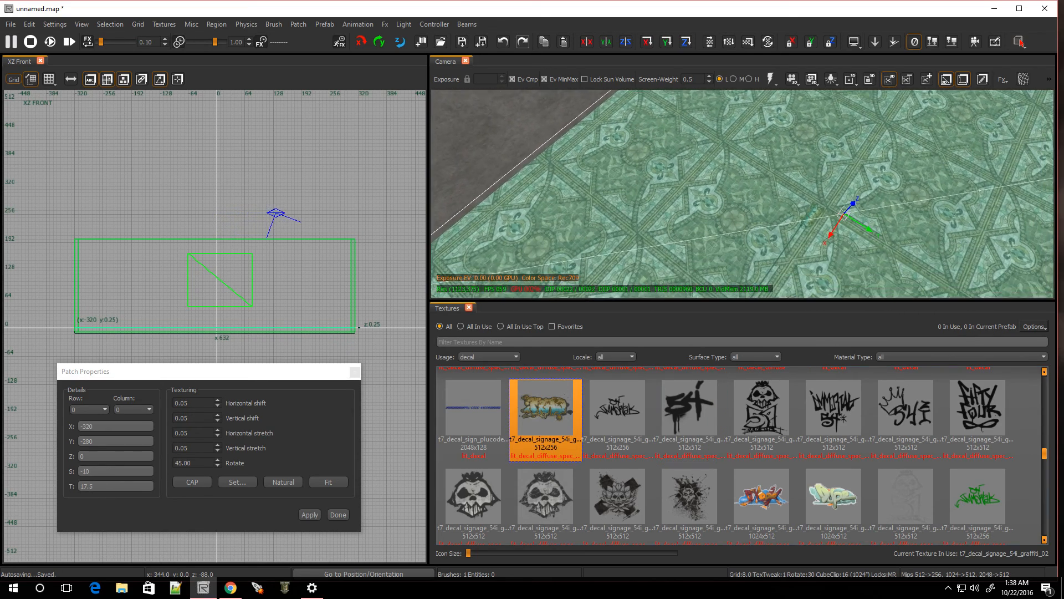
pyautogui.moveTo(654, 222); pyautogui.dragTo(628, 223, button='right')
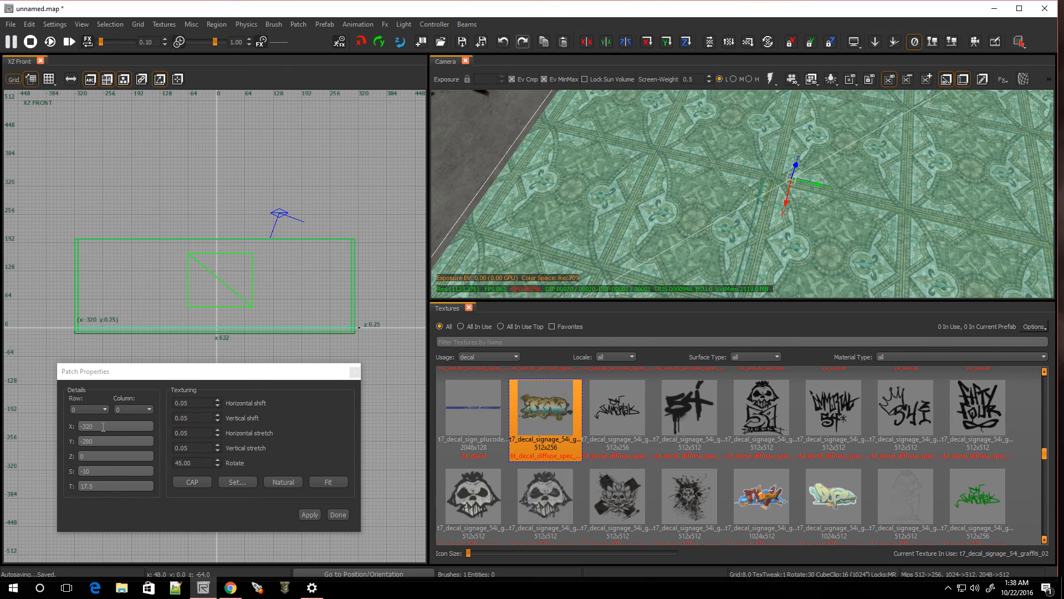
pyautogui.scroll(-3, 726, 422)
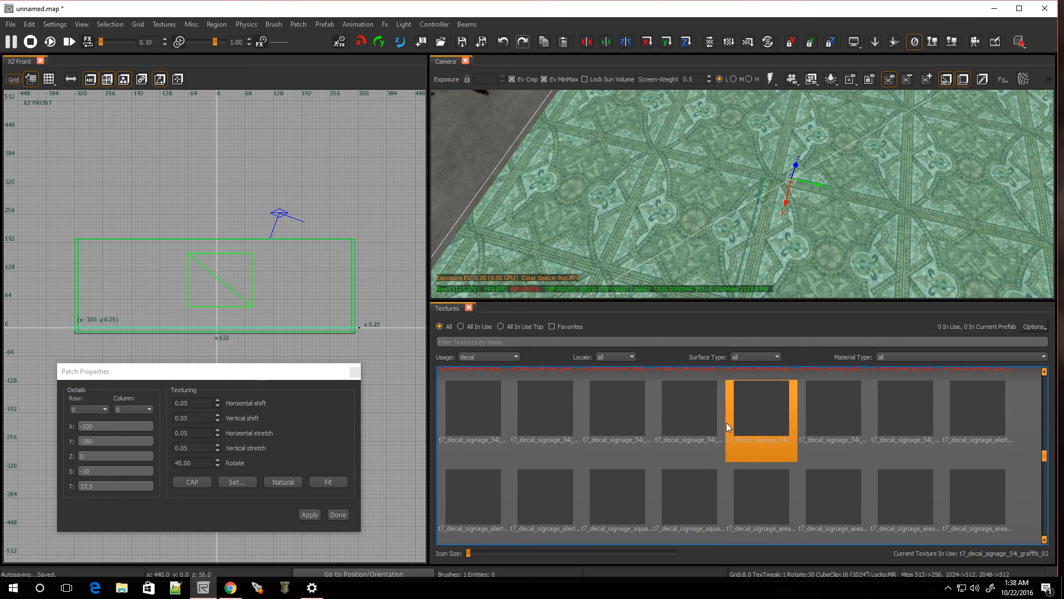
# Switch the floor patch to the AREA B signage decal fitted as one image and view it from above
pyautogui.click(844, 494)
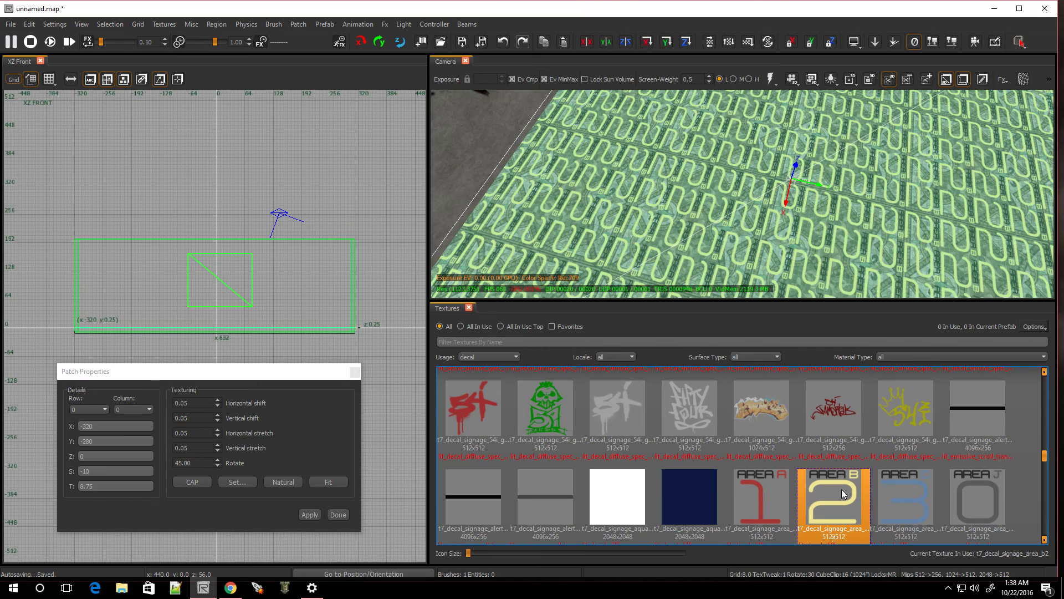
pyautogui.click(327, 481)
pyautogui.rightClick(708, 213)
pyautogui.press('Down')
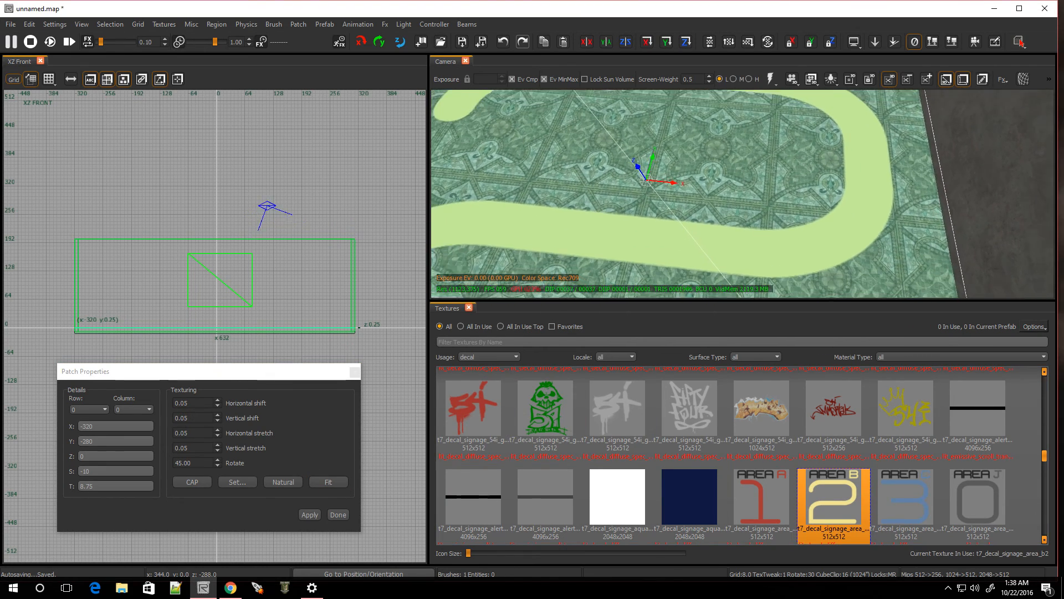
pyautogui.press('Down')
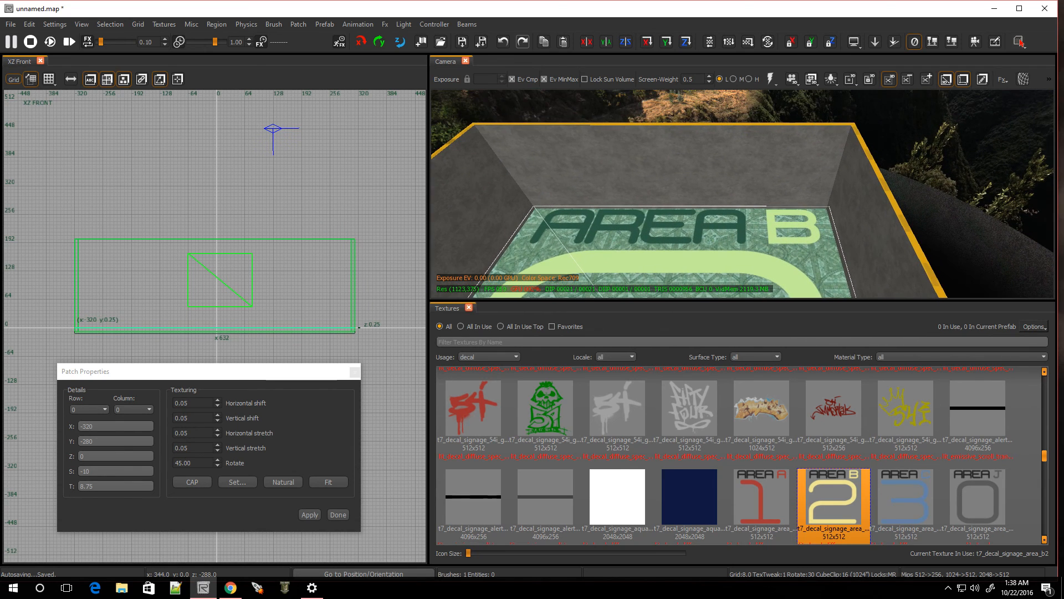
pyautogui.press('Up')
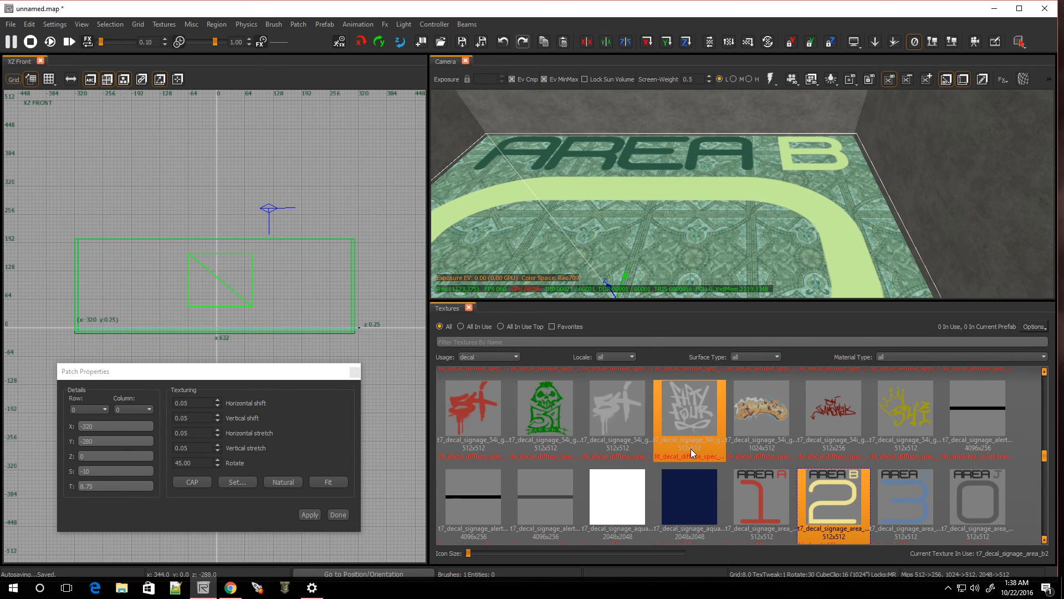
pyautogui.scroll(-3, 691, 448)
# Replace it with the winged-skull graffiti decal fitted as one large image, then deselect
pyautogui.click(765, 500)
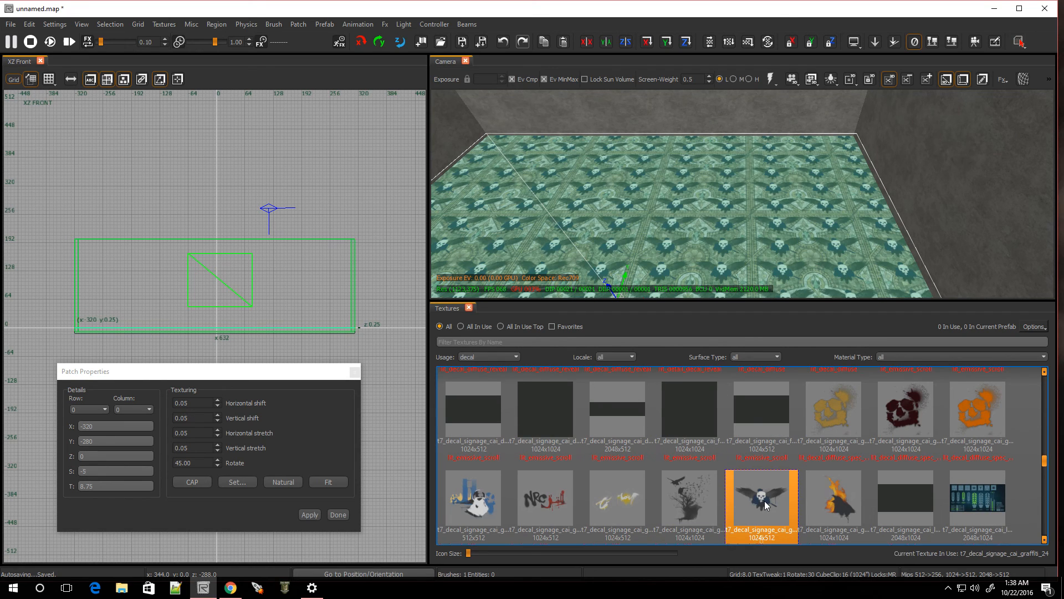
pyautogui.click(328, 481)
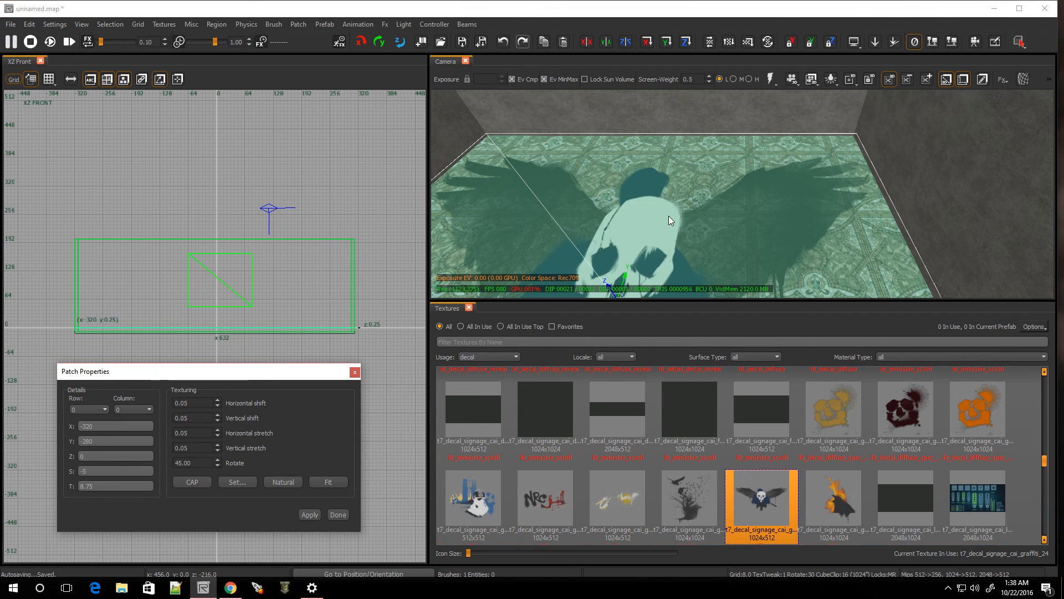
pyautogui.moveTo(670, 215); pyautogui.dragTo(669, 215, button='right')
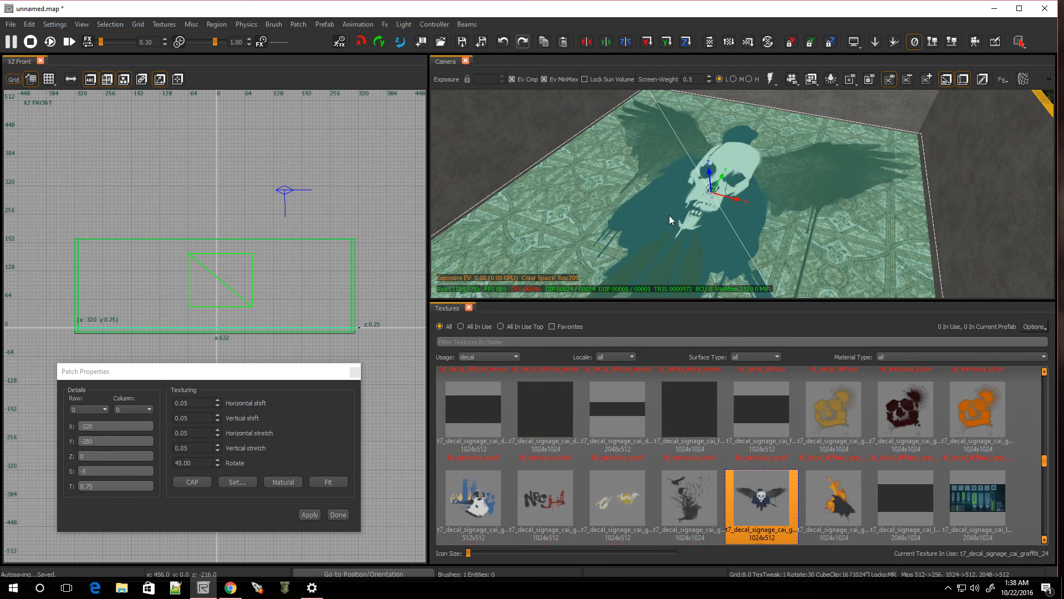
pyautogui.press('Escape')
# Look around the room and move the camera up to face a wall
pyautogui.rightClick(677, 199)
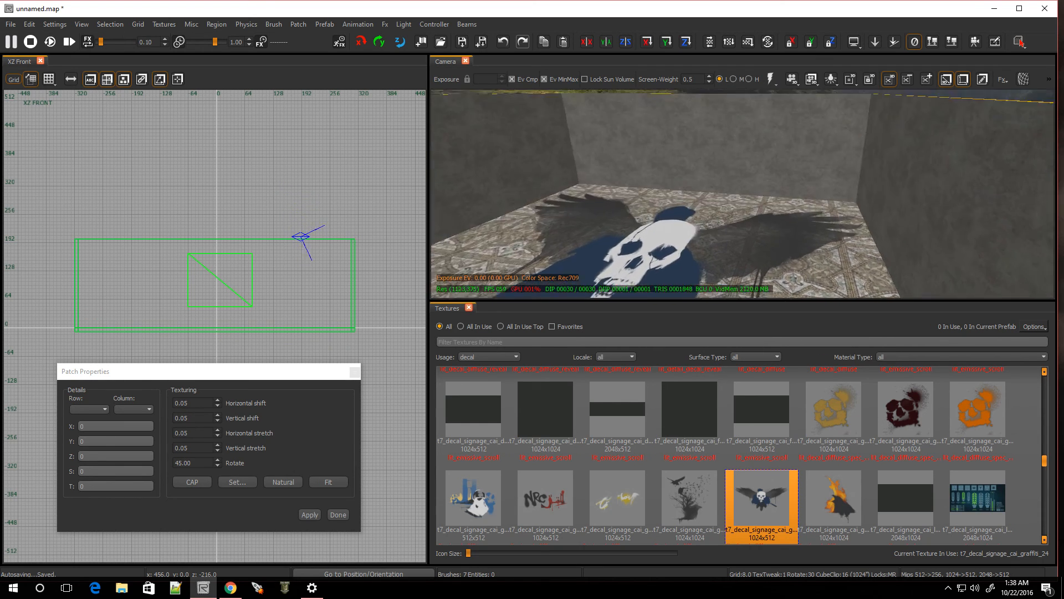
pyautogui.press('Up')
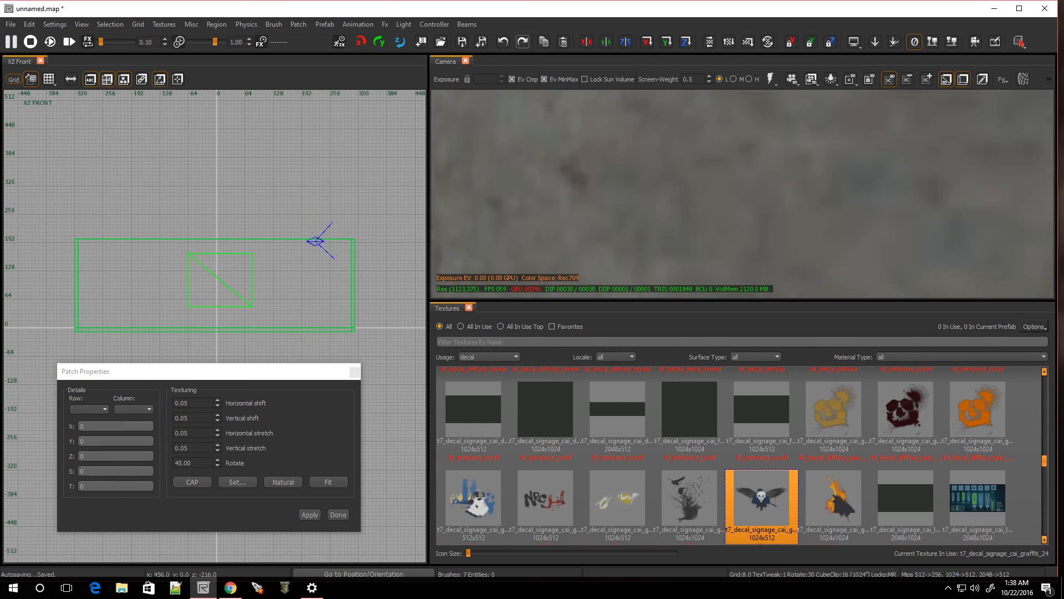
pyautogui.press('Down')
pyautogui.rightClick(689, 156)
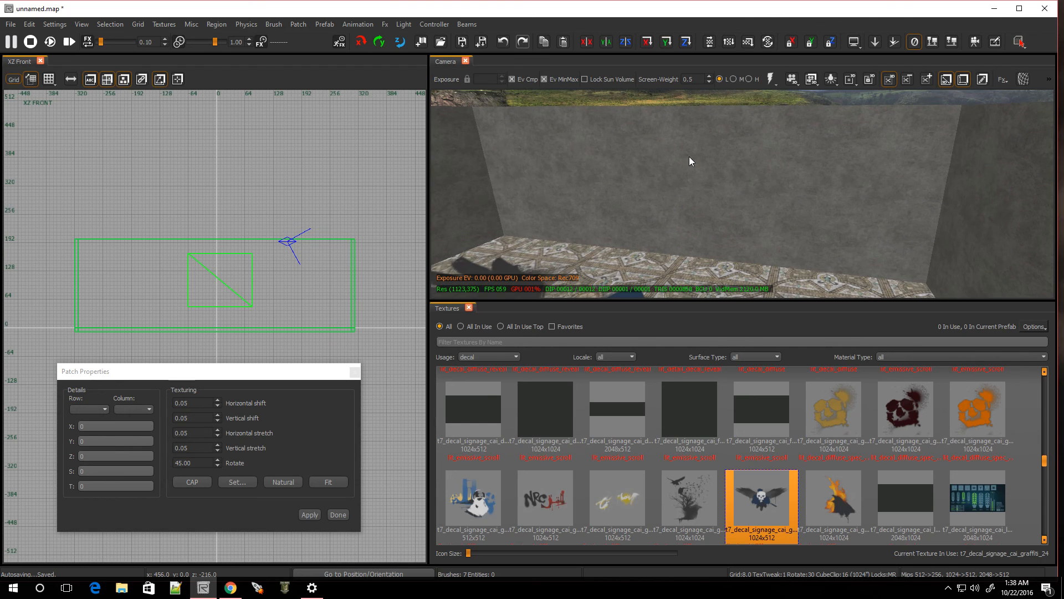
# Turn the selected wall face into a patch via Patch > Terrain > Faces to Terrain
pyautogui.keyDown('shift'); pyautogui.click(689, 157); pyautogui.keyUp('shift')
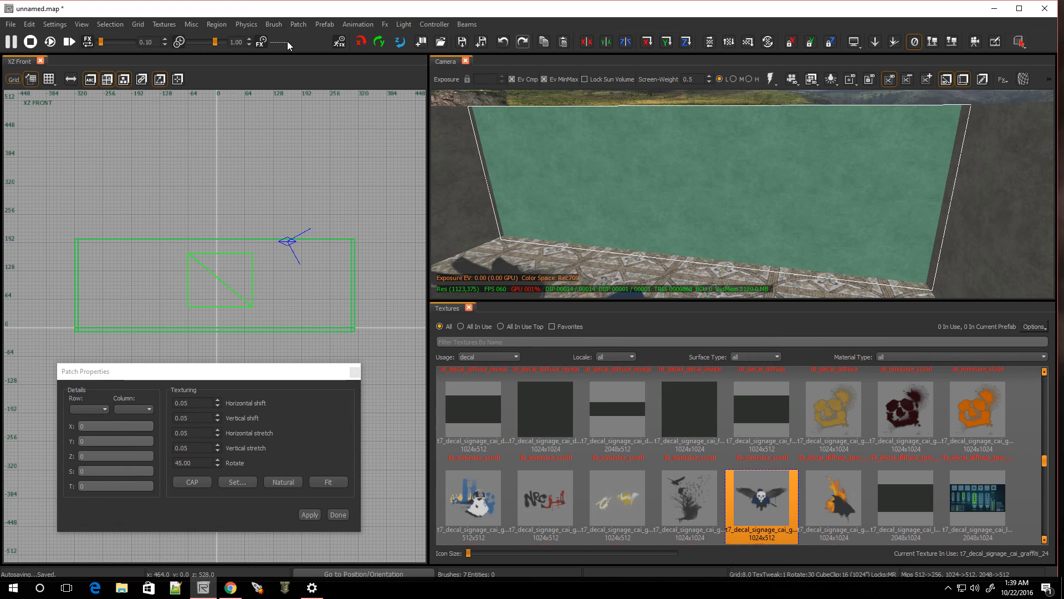
pyautogui.click(297, 24)
pyautogui.moveTo(309, 45)
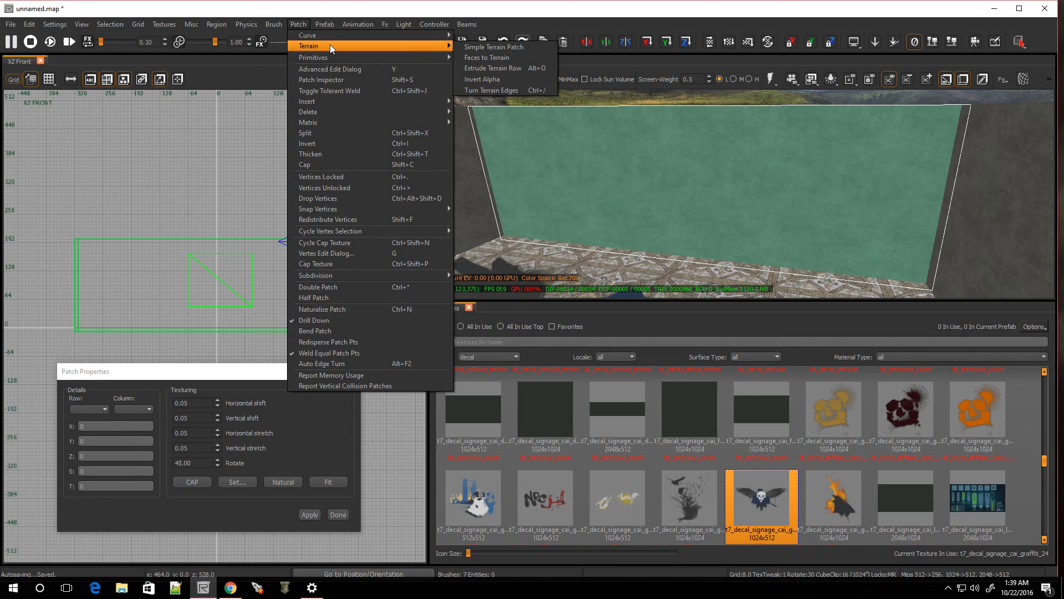
pyautogui.click(490, 60)
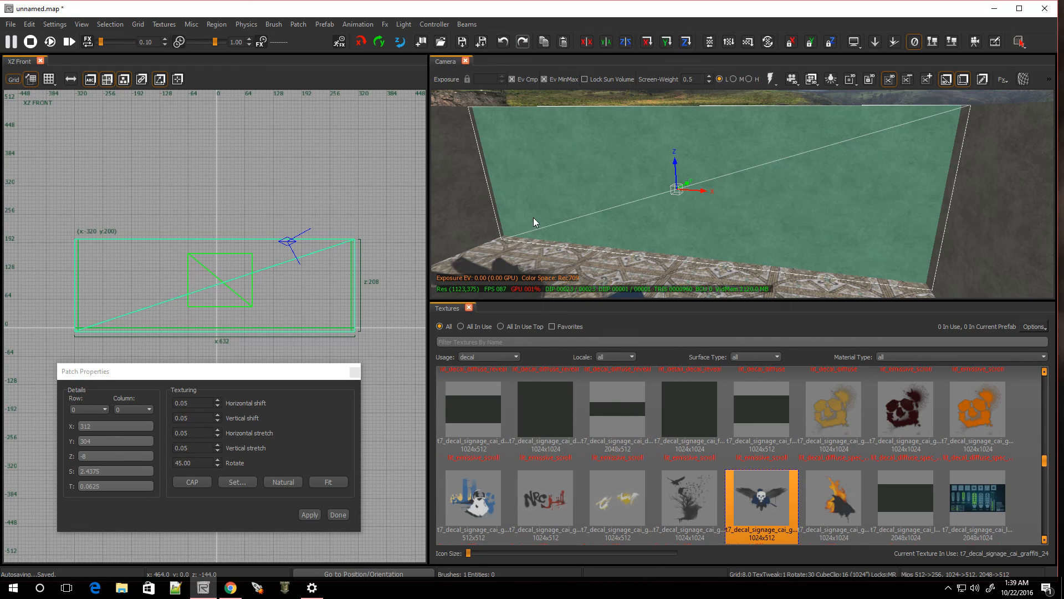
# Drag the patch edges in the XZ Front view down to a 176 by 128 panel
pyautogui.moveTo(533, 218)
pyautogui.mouseDown()
pyautogui.moveTo(476, 194)
pyautogui.moveTo(586, 207)
pyautogui.mouseUp()
pyautogui.moveTo(970, 215); pyautogui.dragTo(843, 192)
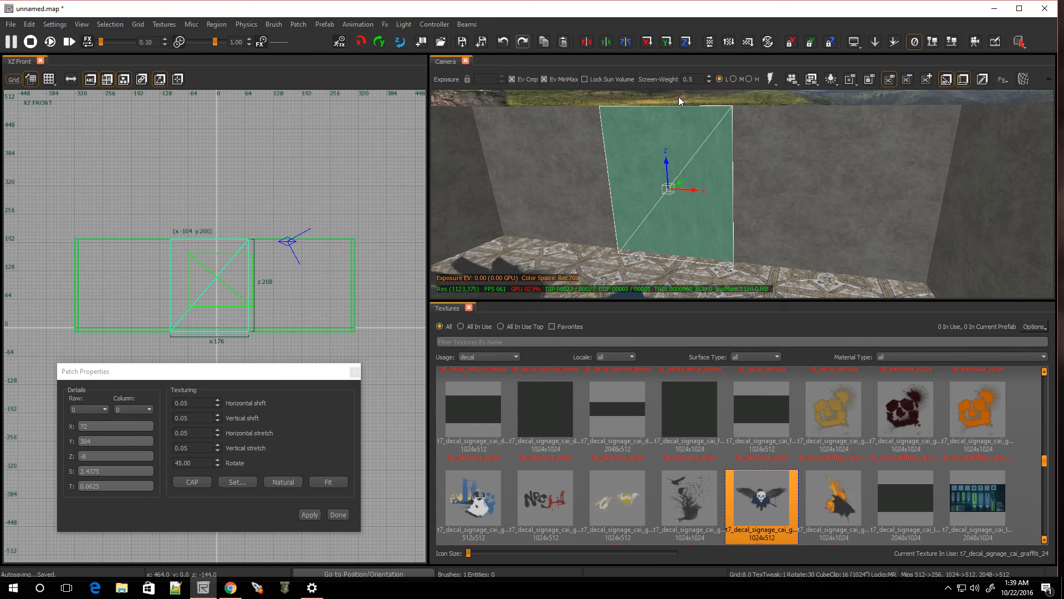
pyautogui.moveTo(679, 97); pyautogui.dragTo(674, 114)
pyautogui.moveTo(671, 272); pyautogui.dragTo(674, 246)
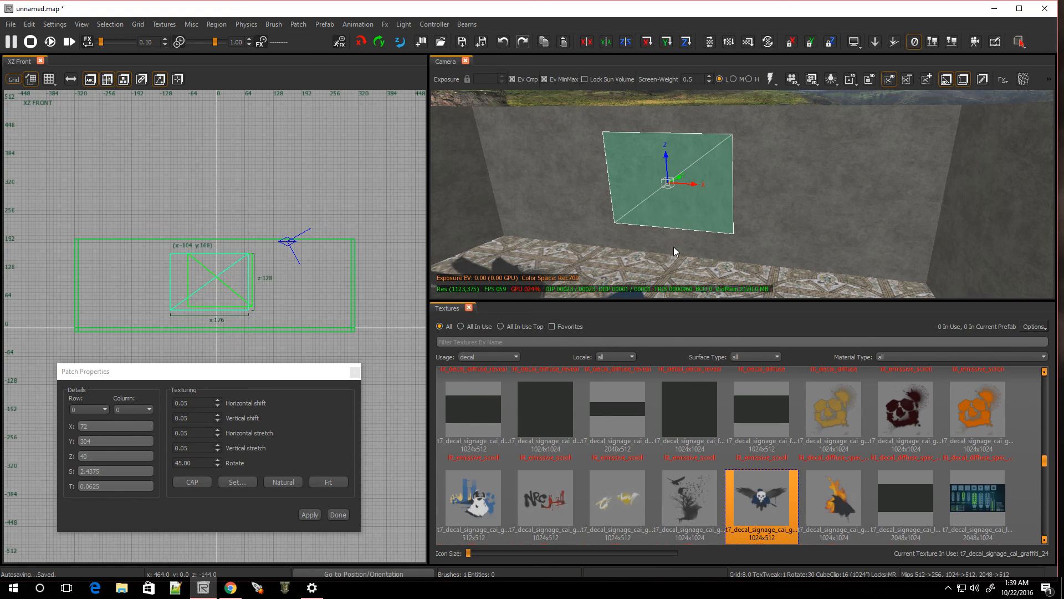
pyautogui.scroll(-2, 835, 440)
pyautogui.scroll(-2, 836, 440)
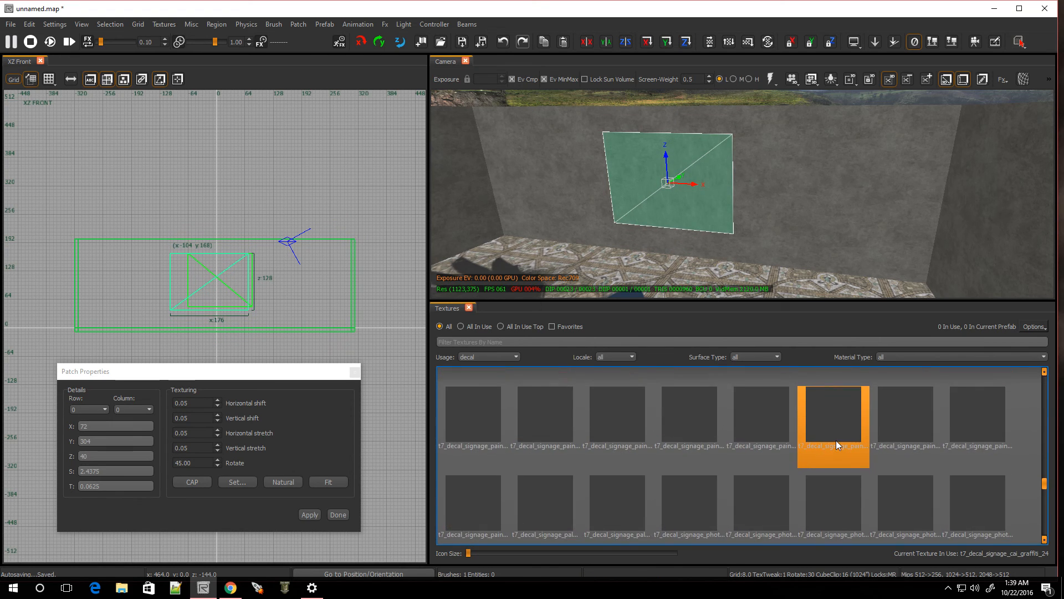
pyautogui.scroll(-2, 836, 440)
pyautogui.scroll(-2, 836, 440)
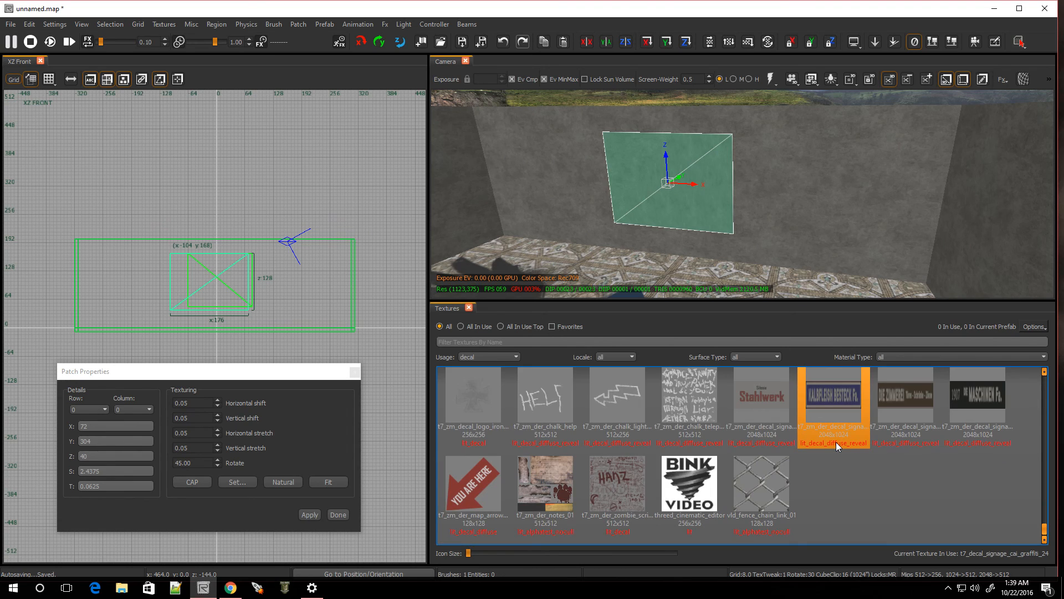
pyautogui.scroll(2, 782, 461)
pyautogui.scroll(-2, 766, 468)
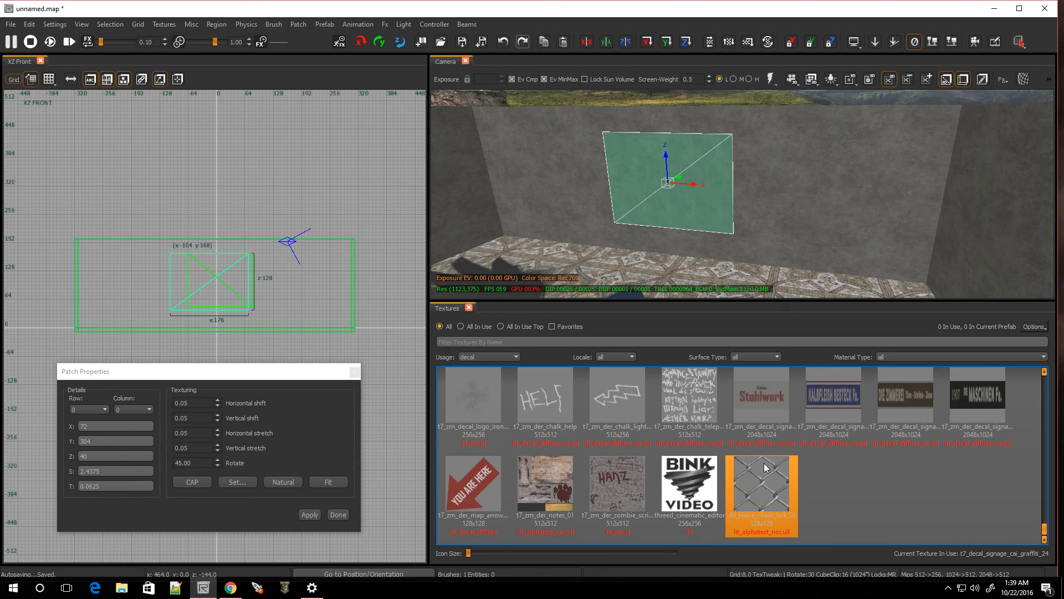
# Apply the chalk HELP decal fitted as one image, rotate it upright, and deselect the panel
pyautogui.click(541, 398)
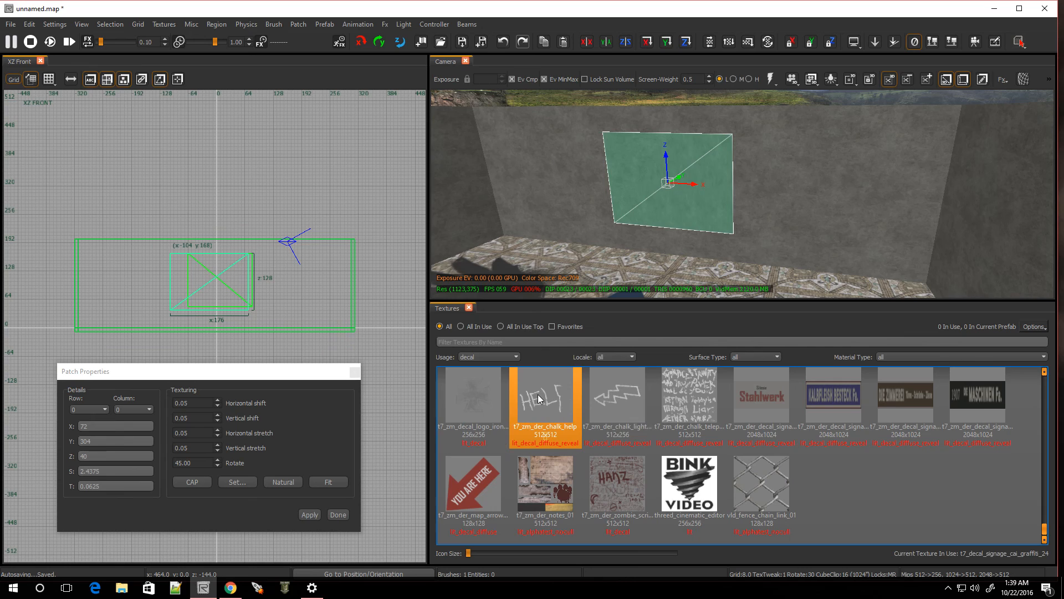
pyautogui.click(327, 484)
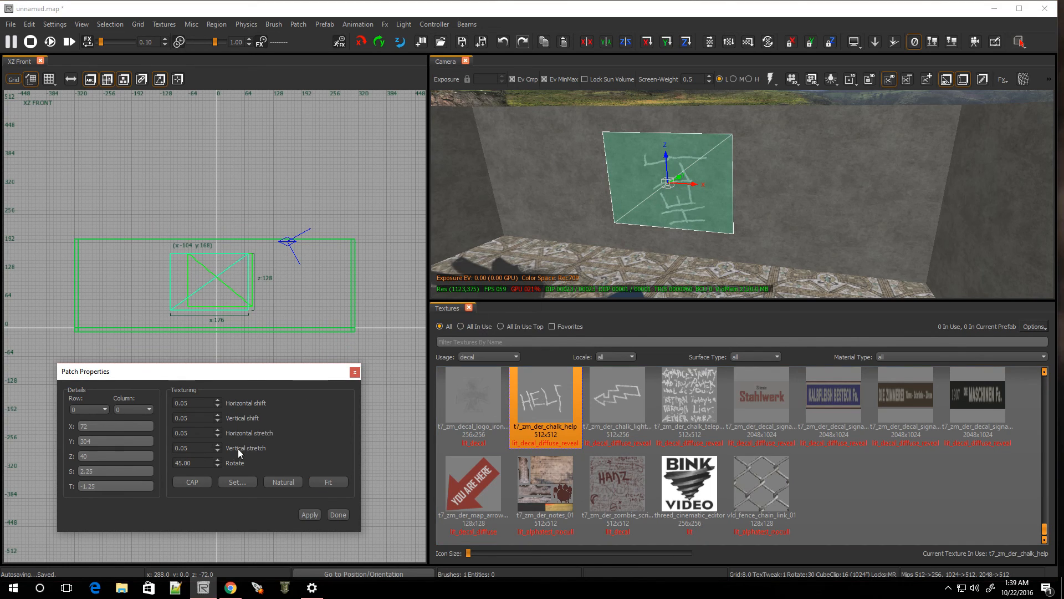
pyautogui.click(217, 459)
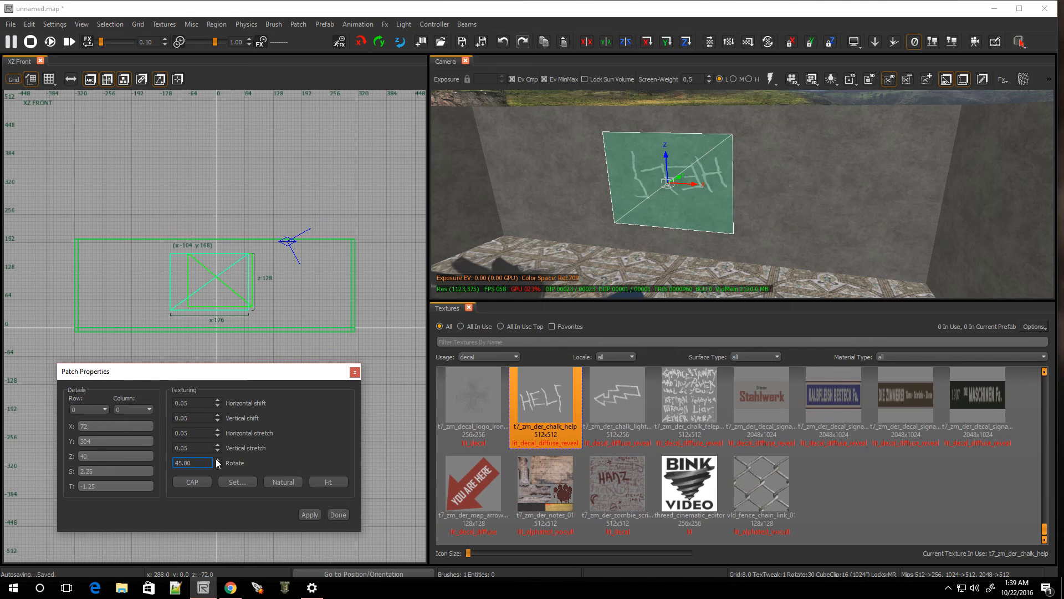
pyautogui.click(216, 459)
pyautogui.click(216, 463)
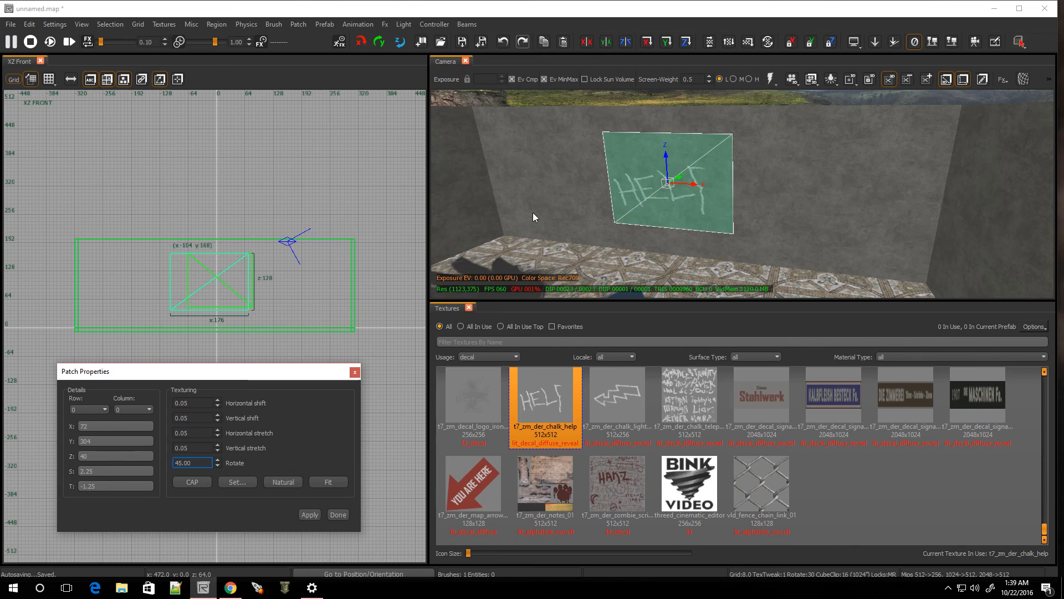
pyautogui.press('Escape')
# Select the HELP panel by material and swap it to a fitted chalk lightning-bolt arrow decal
pyautogui.rightClick(586, 196)
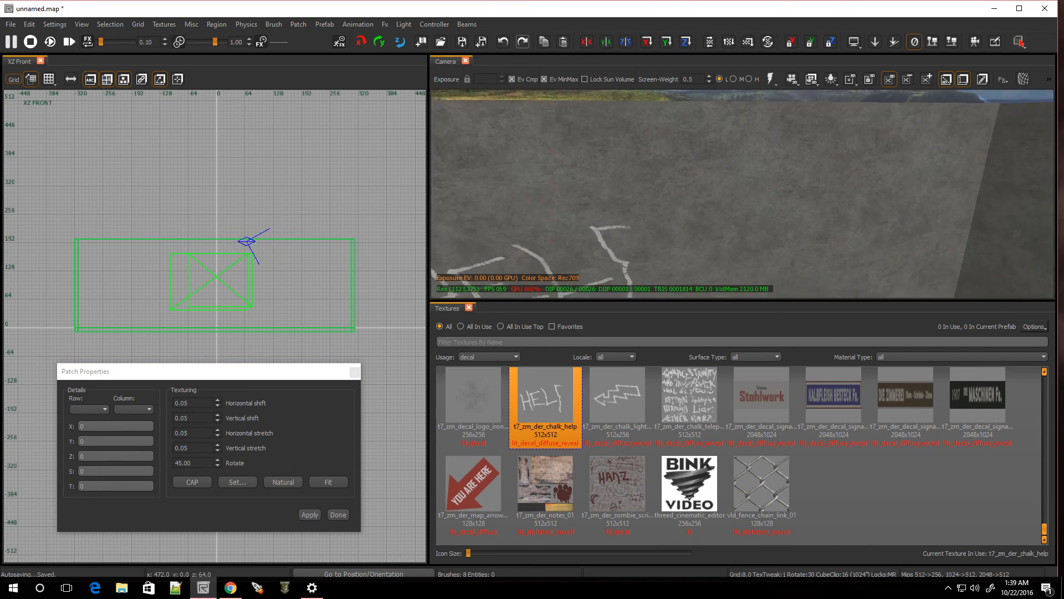
pyautogui.press('Down')
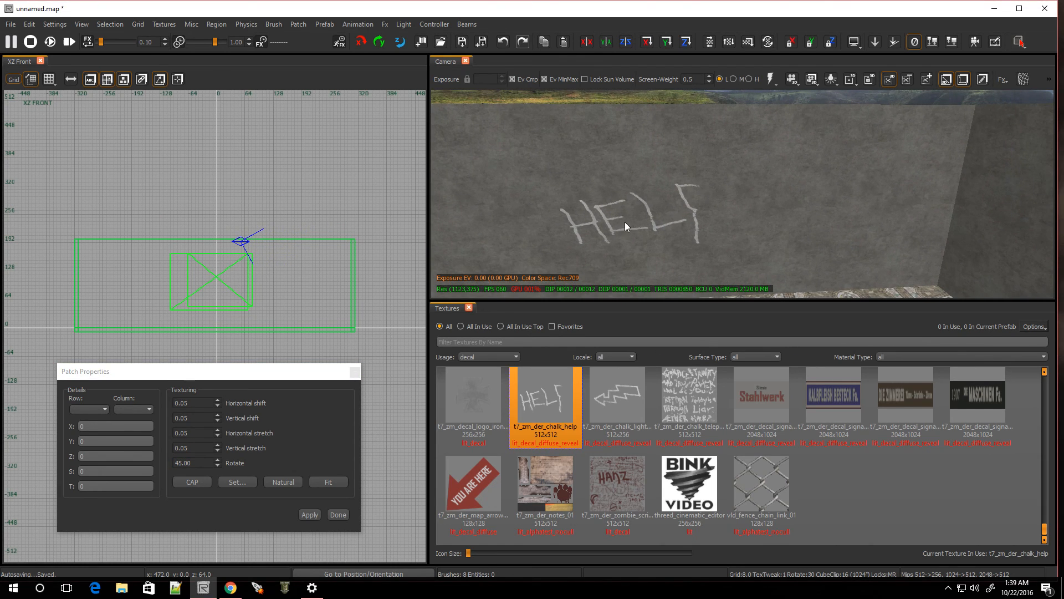
pyautogui.rightClick(624, 222)
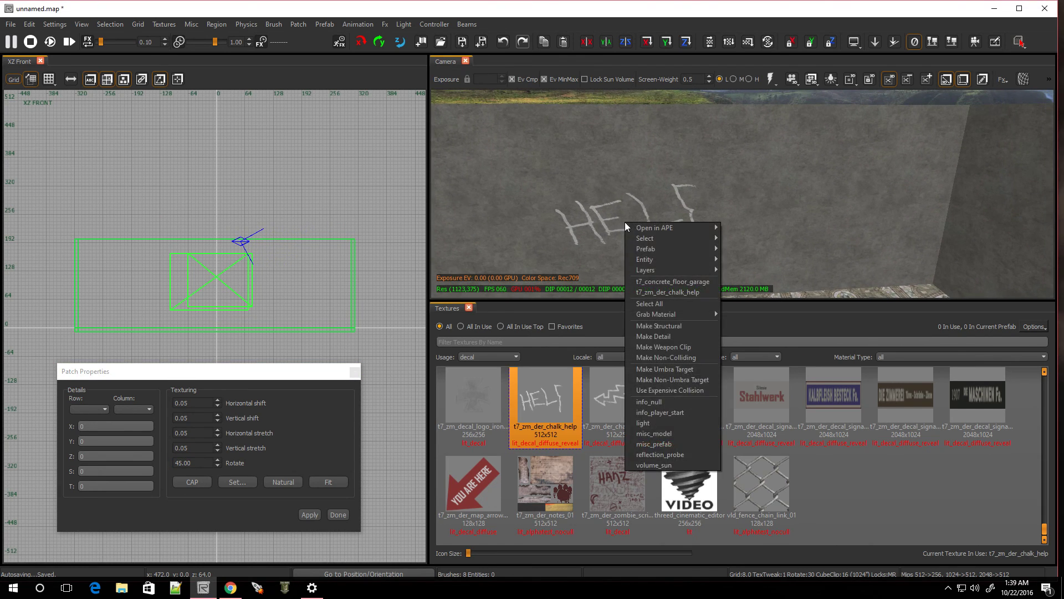
pyautogui.click(679, 293)
pyautogui.click(617, 399)
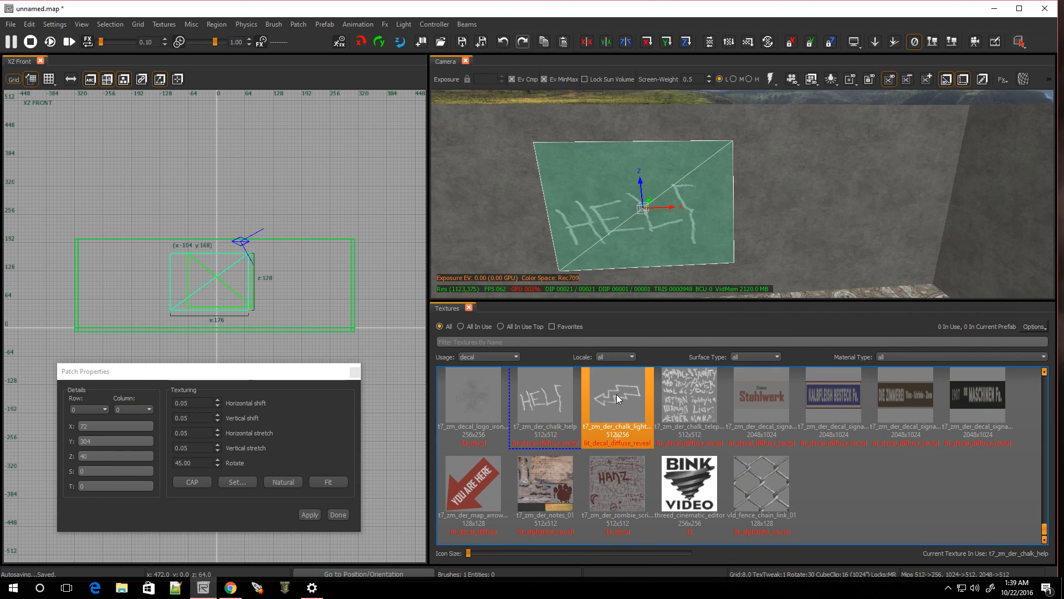
pyautogui.click(323, 483)
pyautogui.press('Escape')
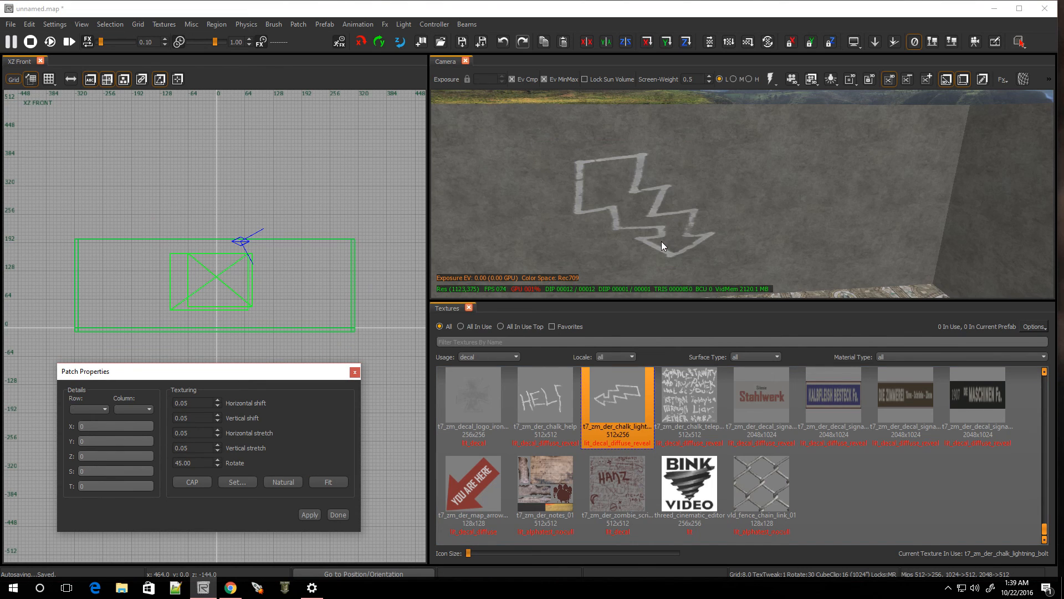
pyautogui.moveTo(661, 242); pyautogui.dragTo(661, 239, button='right')
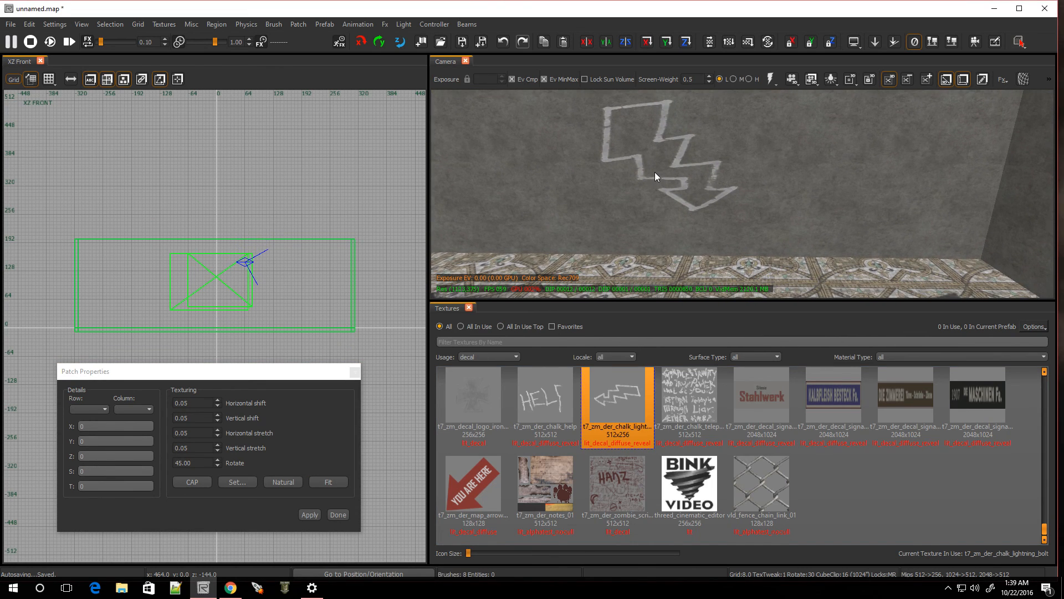
# Reselect the arrow panel, rotate the arrow to point the other way, and deselect it
pyautogui.rightClick(655, 173)
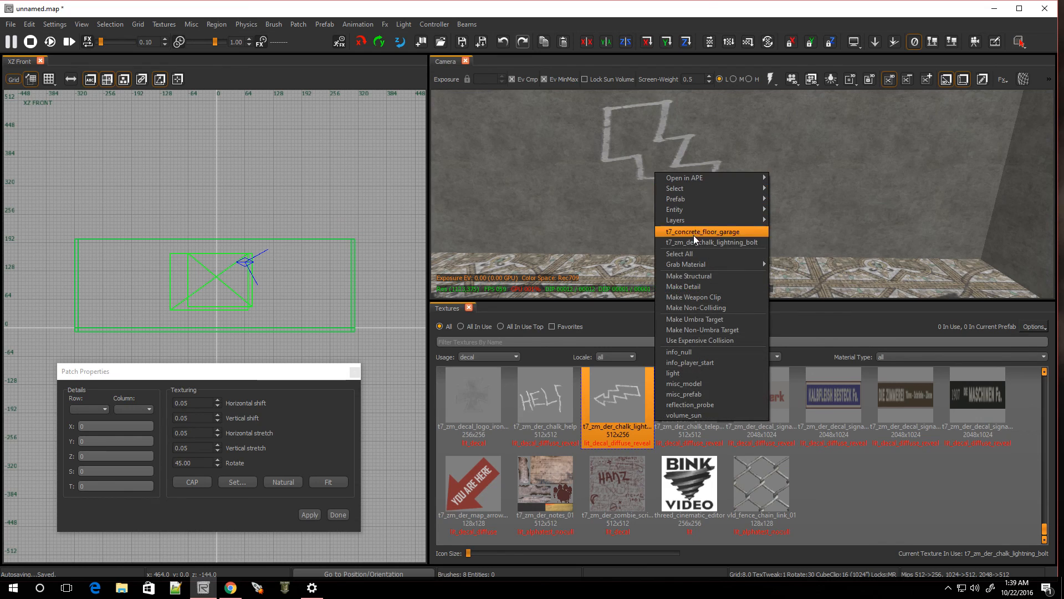
pyautogui.click(695, 241)
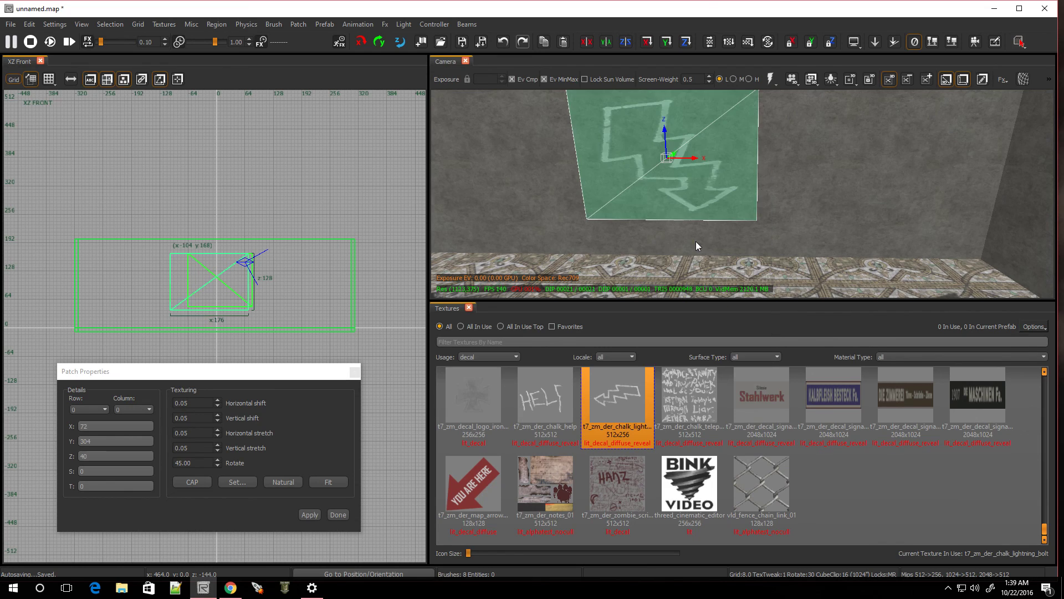
pyautogui.click(218, 459)
pyautogui.click(218, 459)
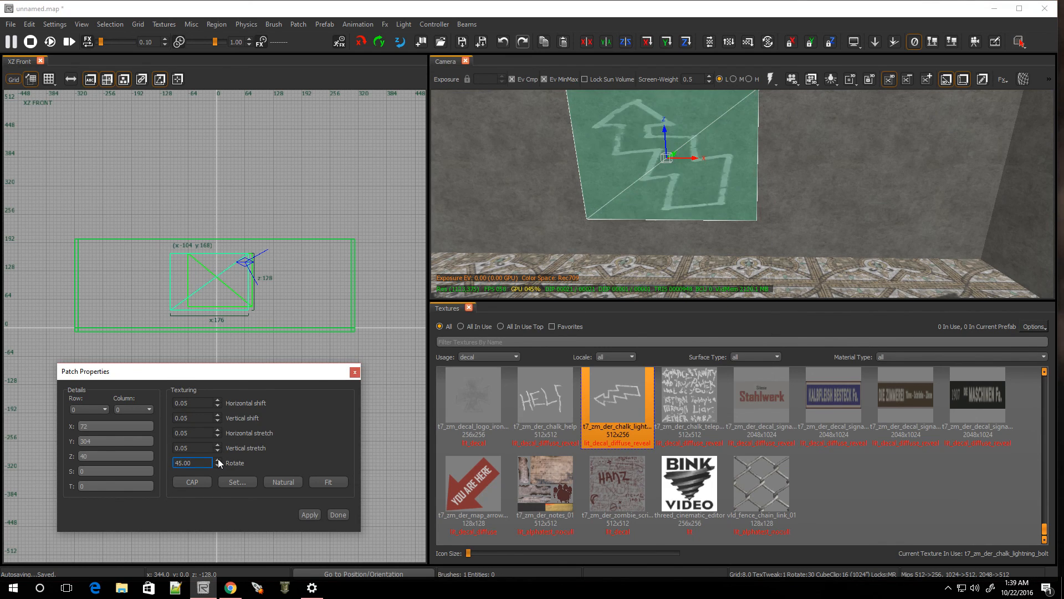
pyautogui.press('Escape')
pyautogui.rightClick(633, 199)
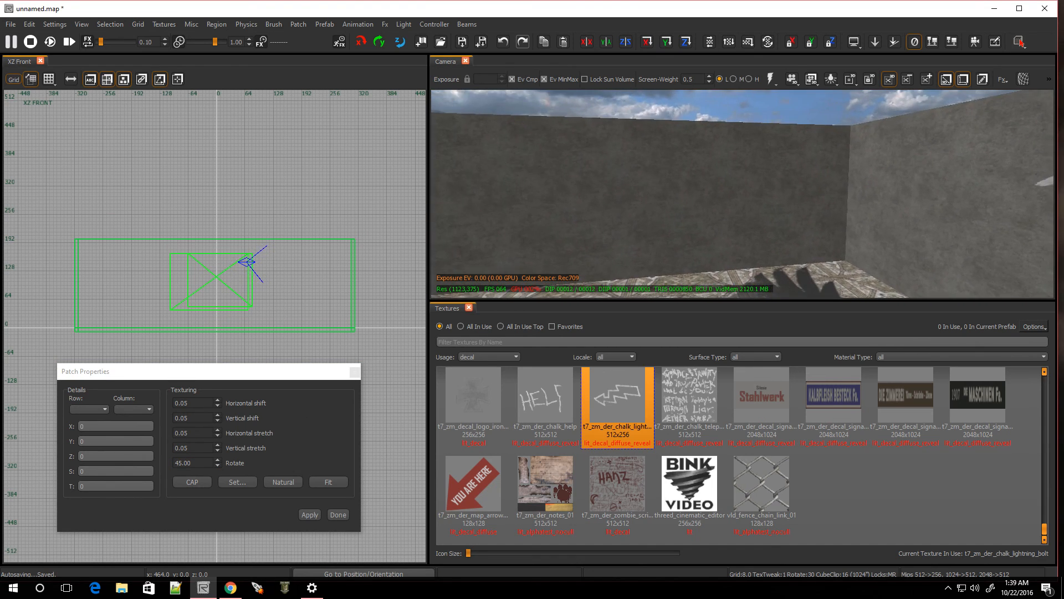
pyautogui.scroll(-5, 669, 440)
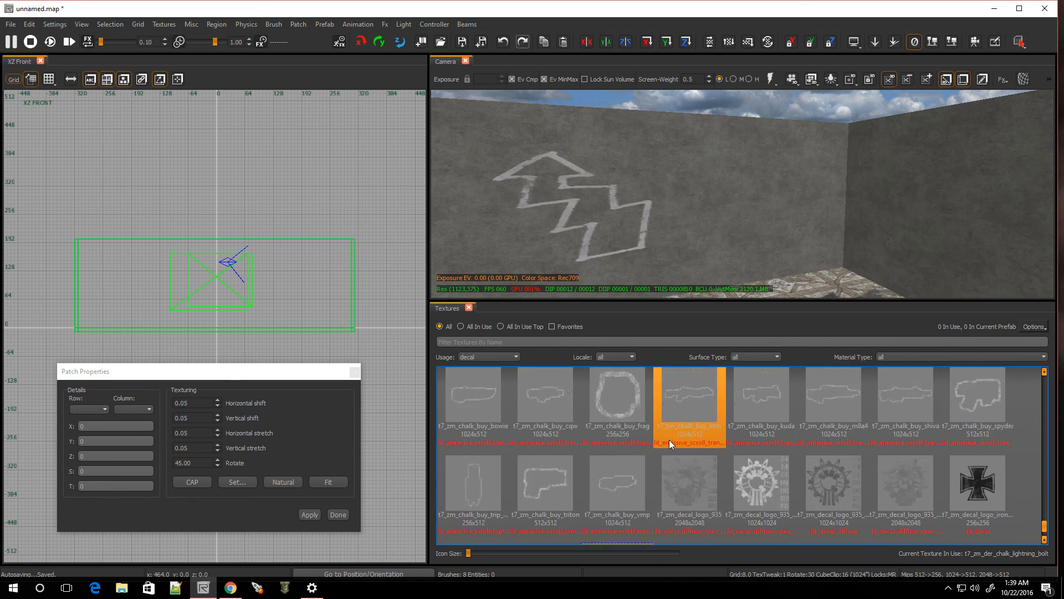
pyautogui.scroll(2, 670, 440)
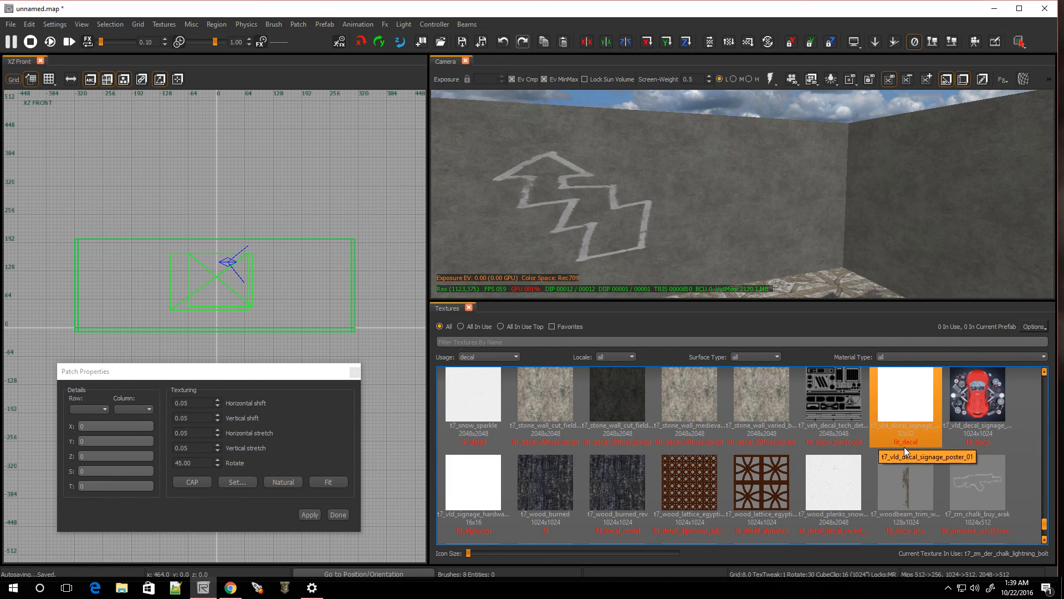
pyautogui.scroll(2, 889, 443)
pyautogui.scroll(2, 863, 433)
pyautogui.scroll(2, 790, 438)
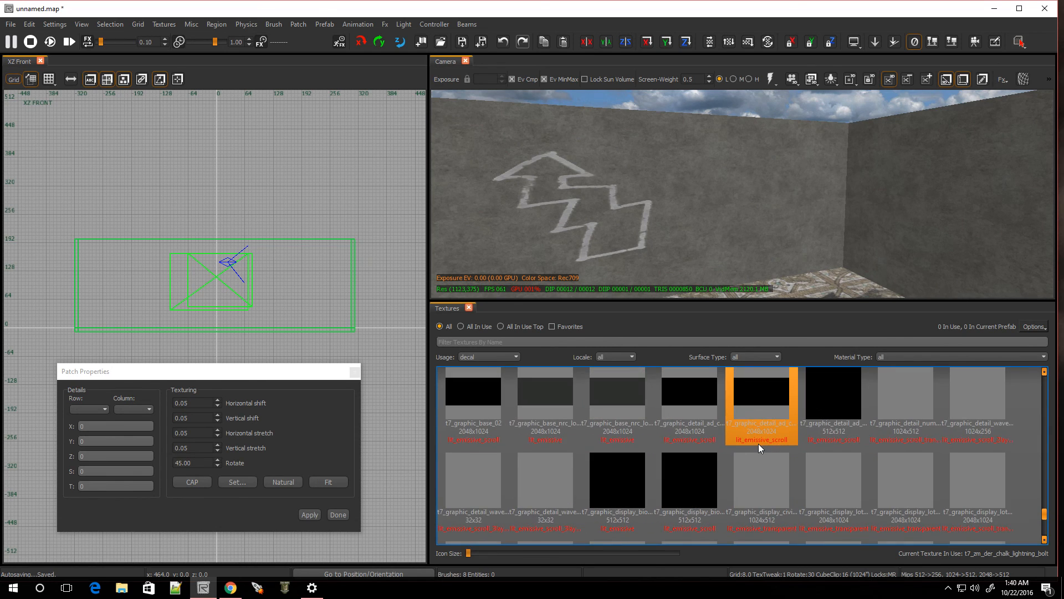
pyautogui.scroll(2, 758, 447)
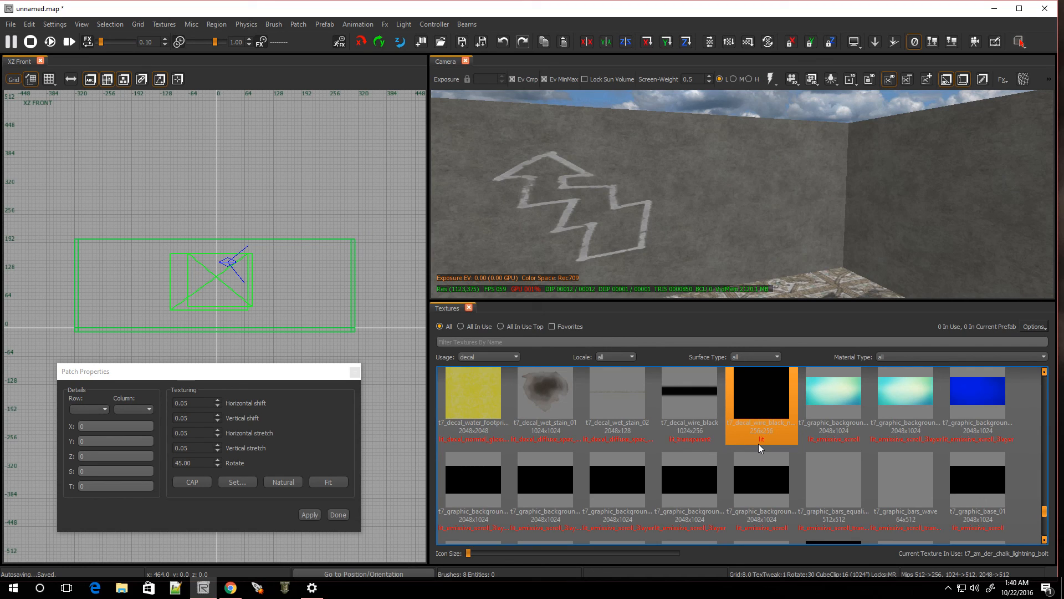
pyautogui.scroll(2, 759, 447)
pyautogui.scroll(-2, 758, 448)
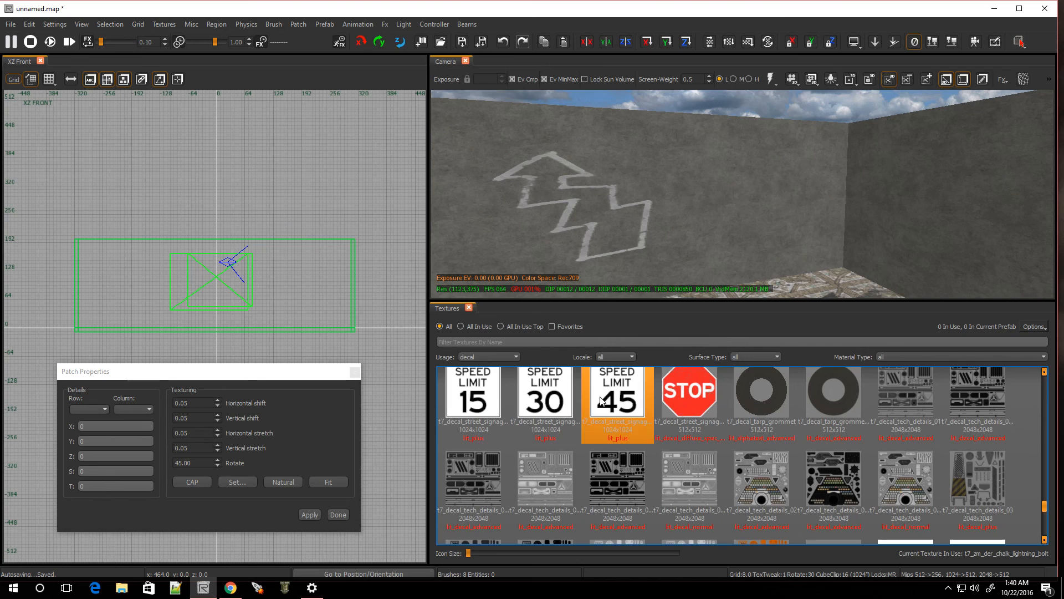
pyautogui.scroll(2, 717, 436)
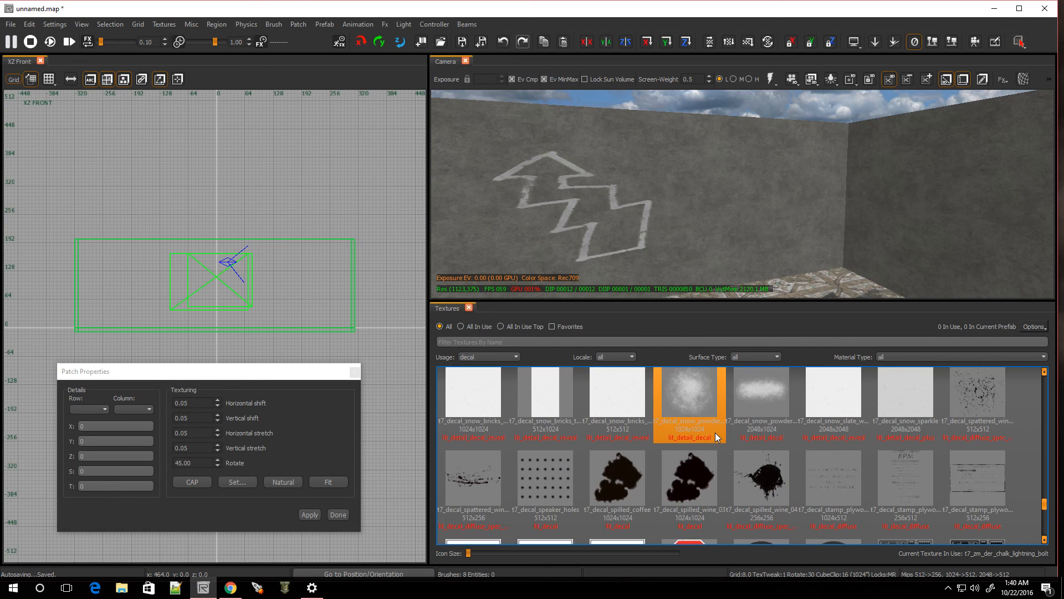
pyautogui.scroll(2, 715, 432)
pyautogui.scroll(2, 715, 434)
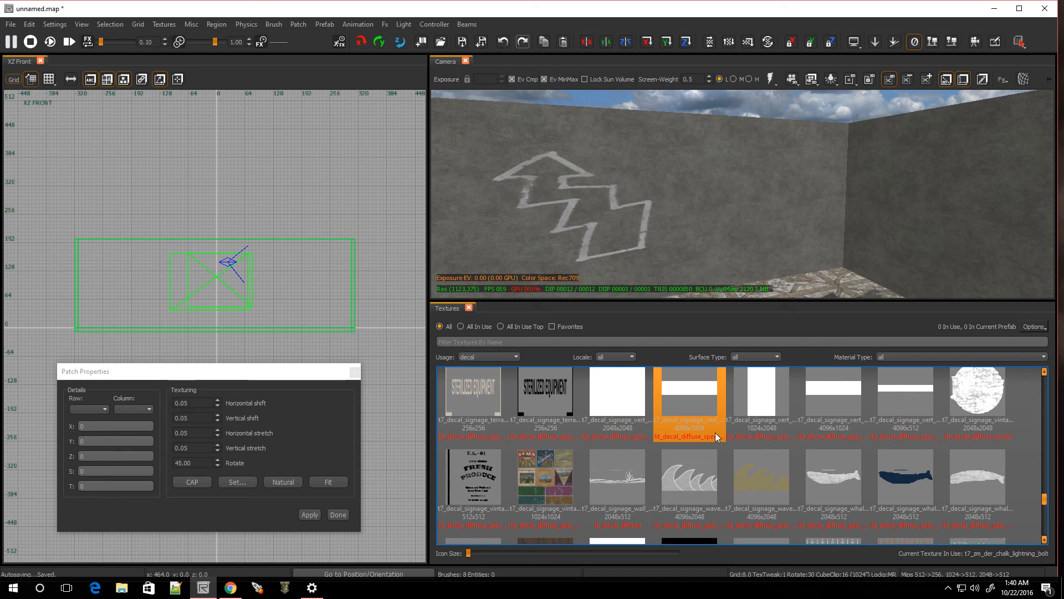
pyautogui.scroll(2, 715, 434)
pyautogui.scroll(2, 716, 434)
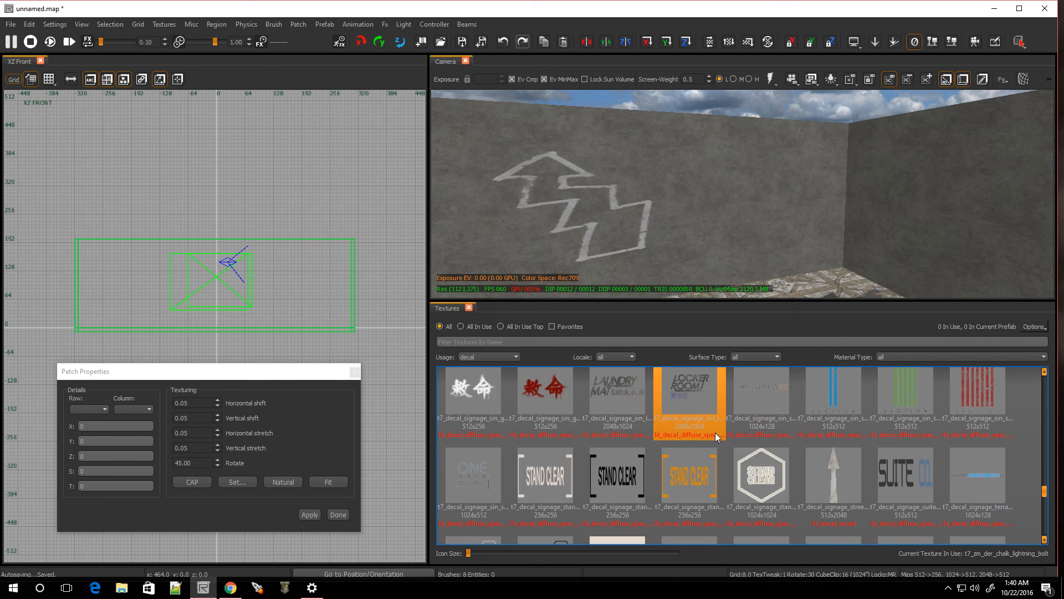
pyautogui.scroll(2, 715, 434)
pyautogui.scroll(2, 715, 434)
pyautogui.scroll(-2, 715, 433)
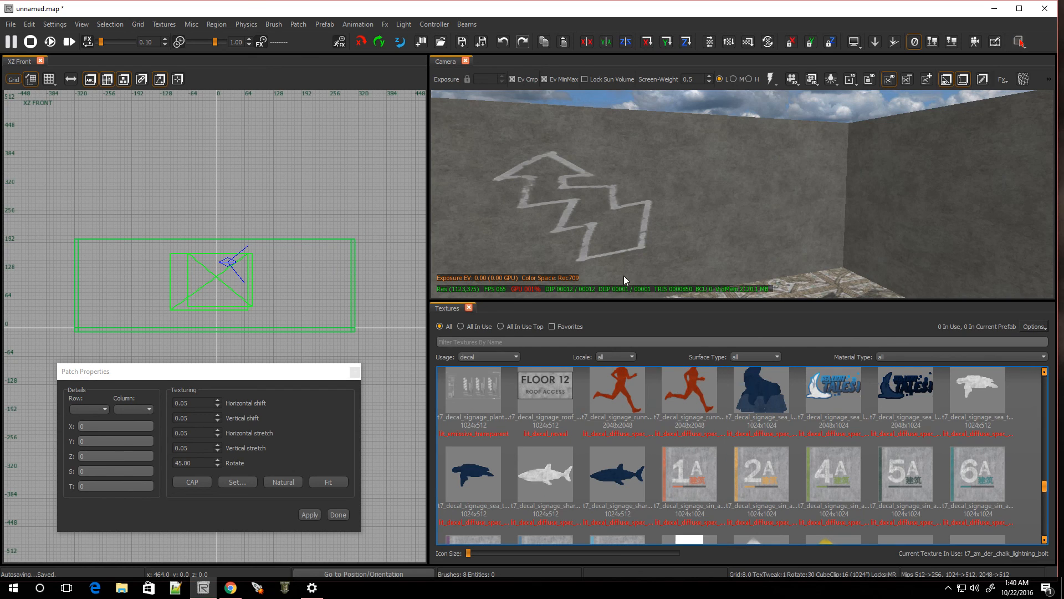
# Turn the camera to face the blank room wall
pyautogui.moveTo(668, 222); pyautogui.dragTo(691, 222, button='right')
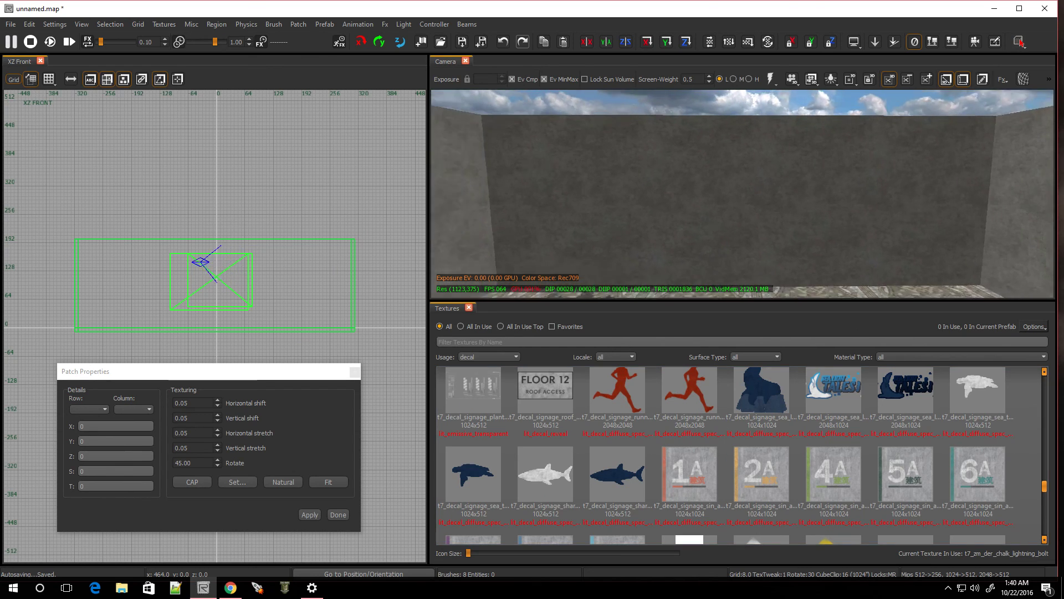
# Turn the blank wall into a terrain patch via Patch > Terrain
pyautogui.keyDown('shift'); pyautogui.click(728, 222); pyautogui.keyUp('shift')
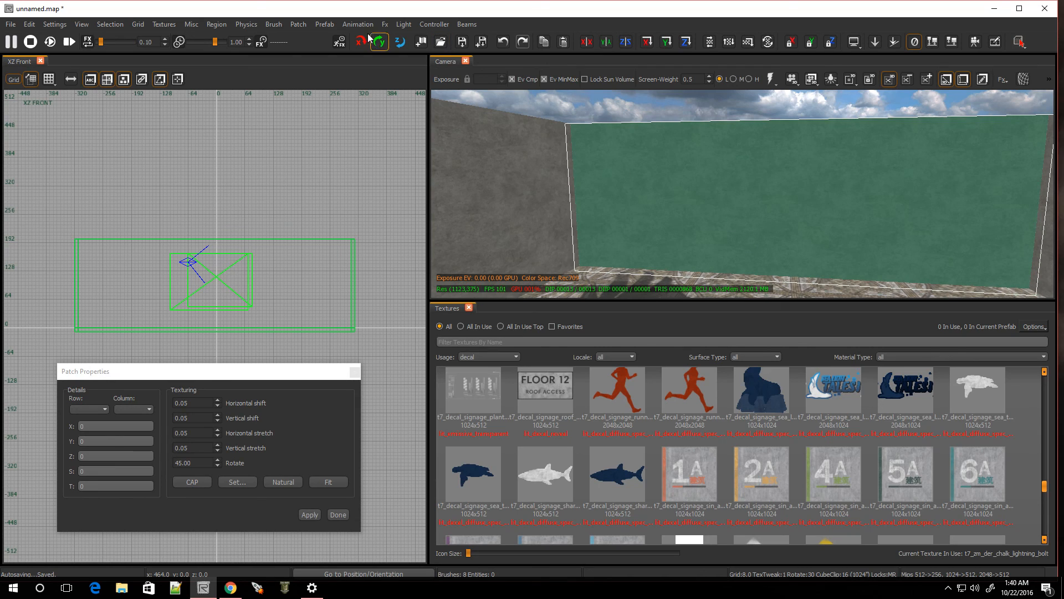
pyautogui.click(307, 25)
pyautogui.moveTo(309, 46)
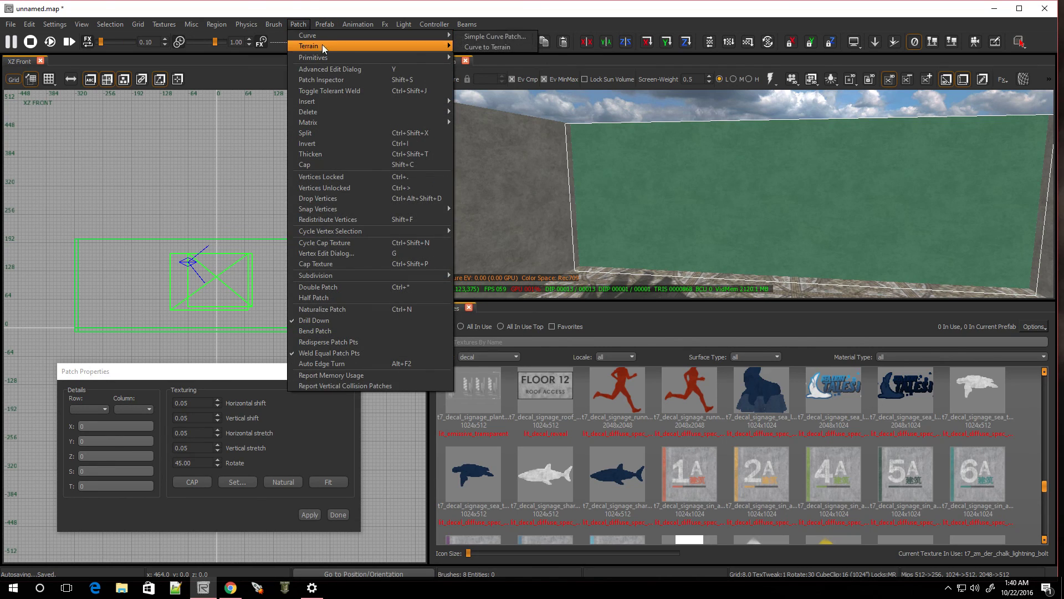
pyautogui.click(484, 58)
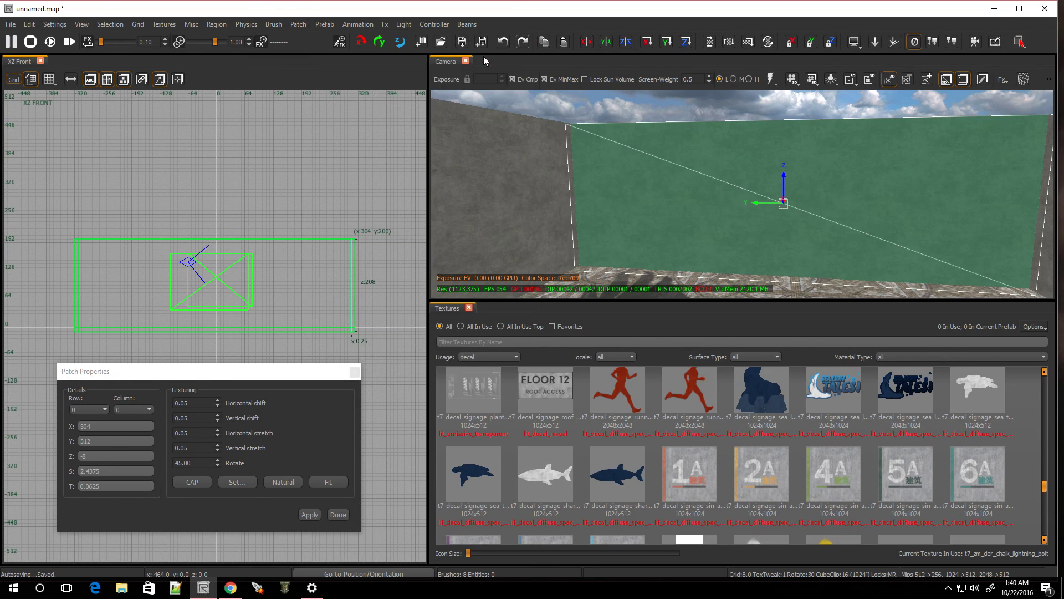
# Cover the wall patch with one fitted red running-man signage decal and deselect it
pyautogui.click(683, 388)
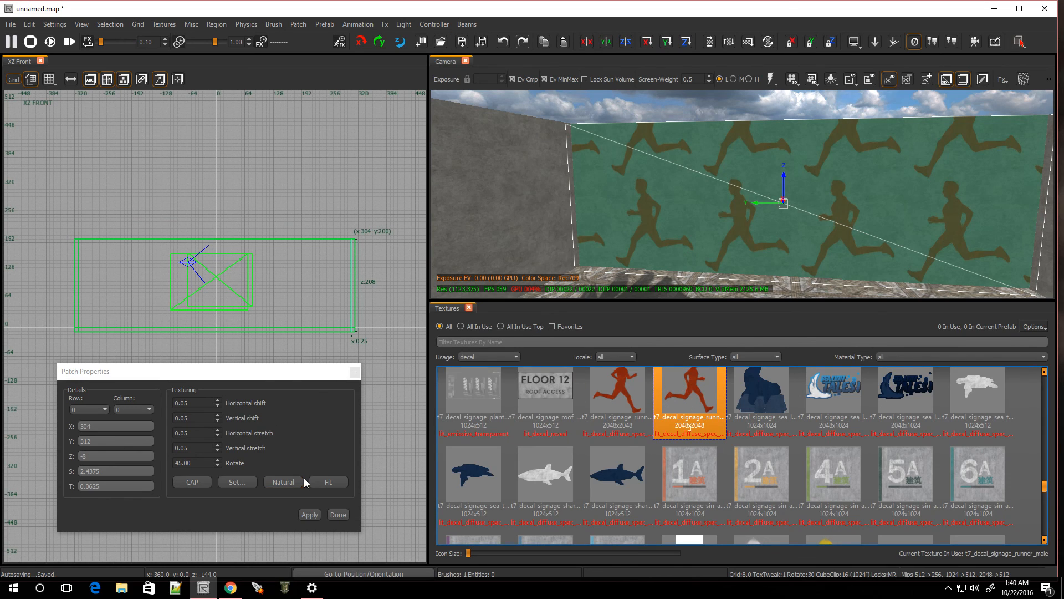
pyautogui.click(337, 485)
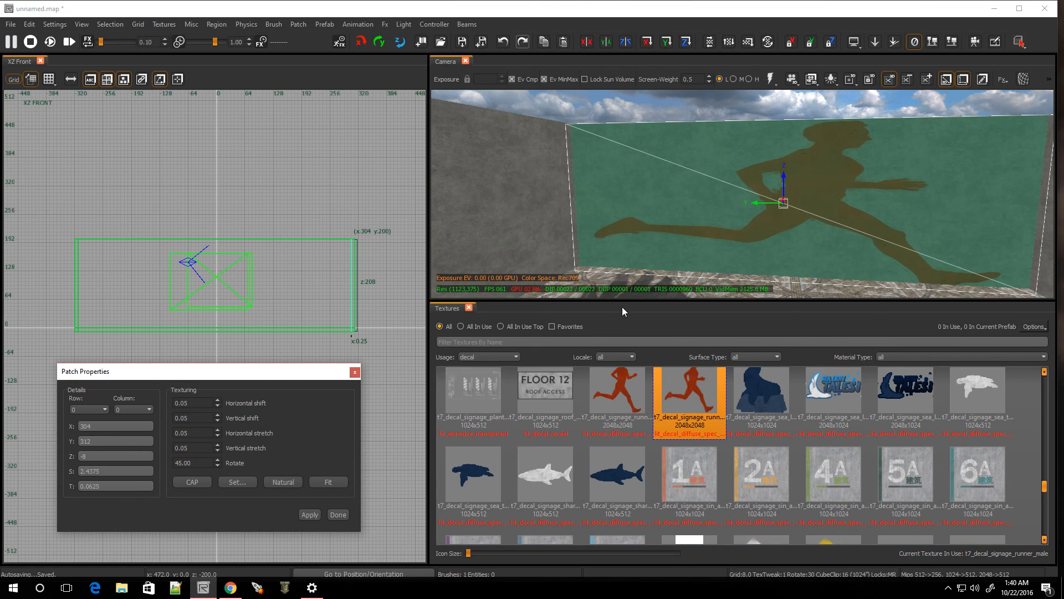
pyautogui.press('Escape')
pyautogui.moveTo(759, 204)
pyautogui.mouseDown(button='right')
pyautogui.moveTo(799, 208)
pyautogui.moveTo(743, 250)
pyautogui.moveTo(751, 191)
pyautogui.mouseUp(button='right')
# Select the floor patch beneath the graffiti and shrink it to a small rectangle in top-down view
pyautogui.rightClick(709, 235)
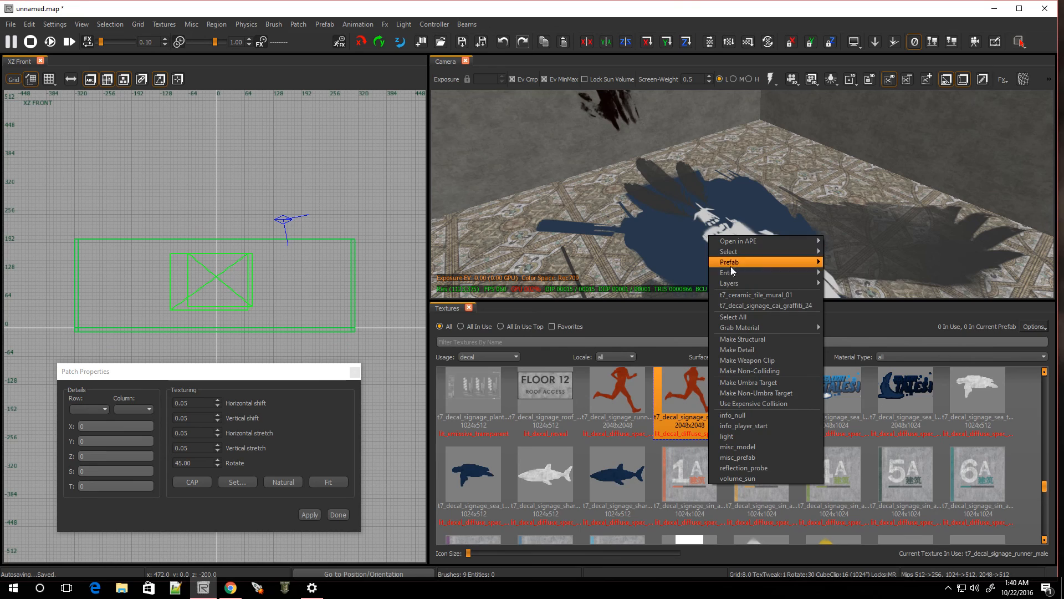
pyautogui.click(751, 304)
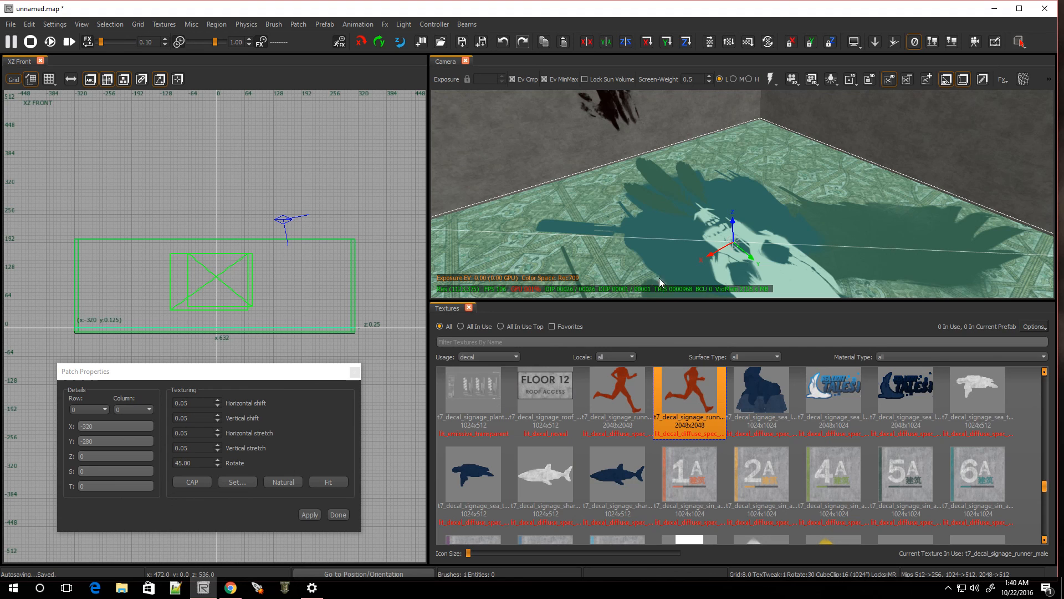
pyautogui.hotkey('ctrl', 'Tab')
pyautogui.hotkey('ctrl', 'Tab')
pyautogui.scroll(-3, 257, 289)
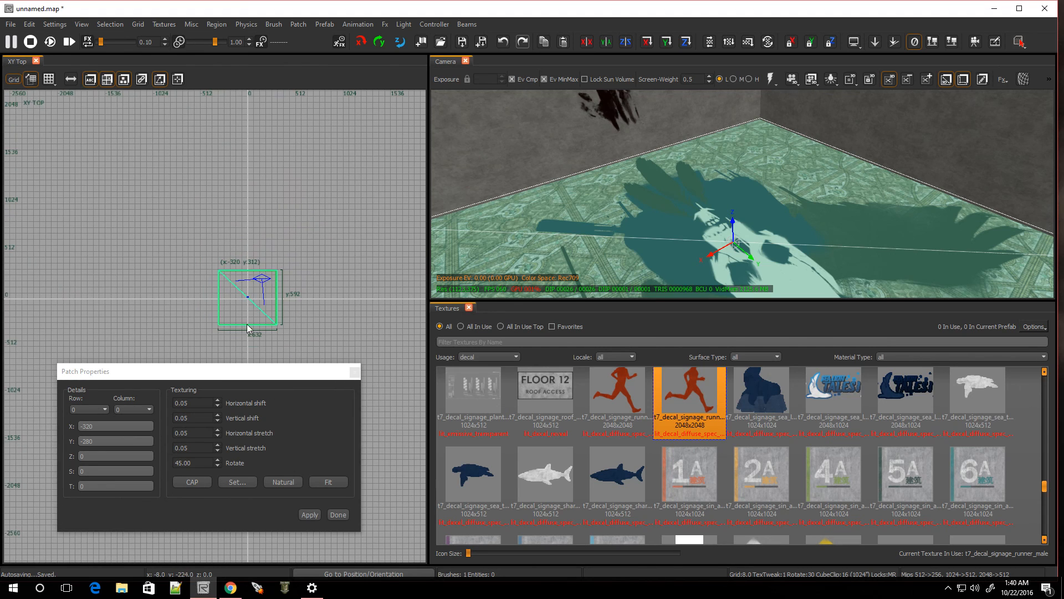
pyautogui.scroll(1, 252, 329)
pyautogui.moveTo(334, 281); pyautogui.dragTo(163, 276)
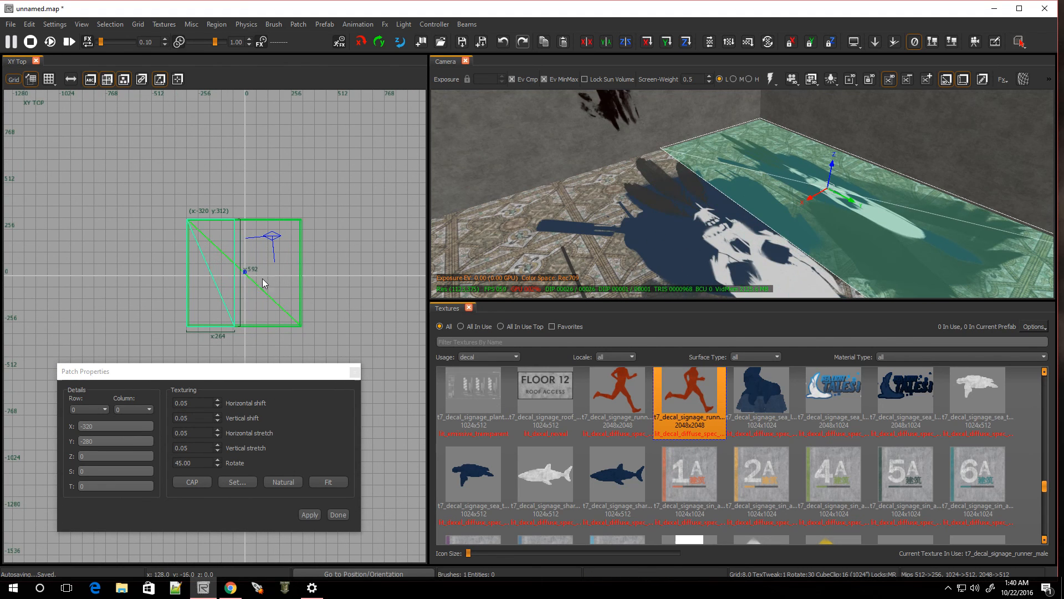
pyautogui.moveTo(218, 186)
pyautogui.mouseDown()
pyautogui.moveTo(211, 327)
pyautogui.moveTo(228, 323)
pyautogui.mouseUp()
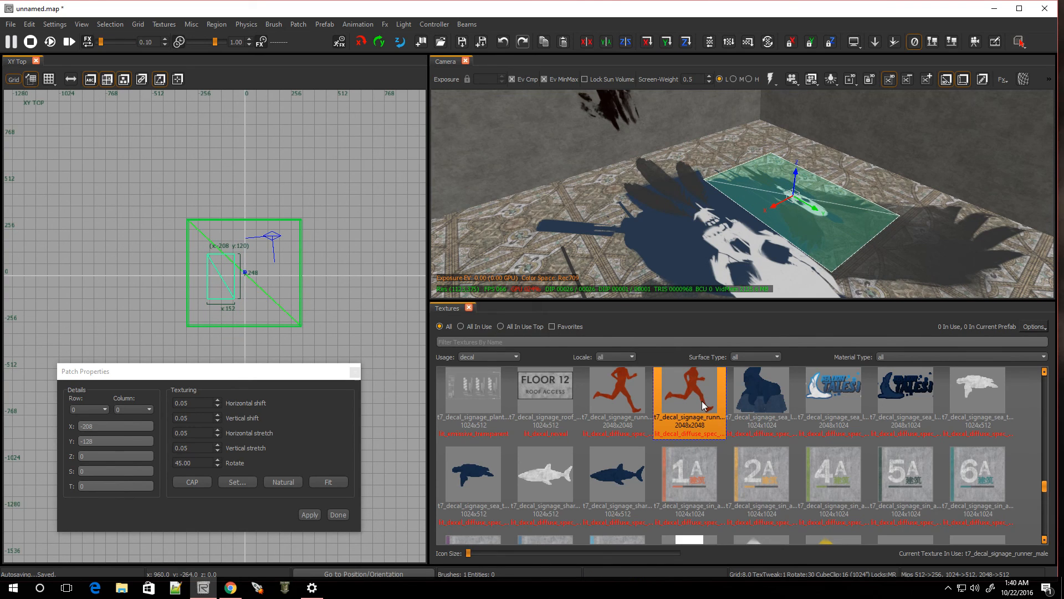
# Texture the small patch with the white shark signage decal, fitted to fill it
pyautogui.click(544, 471)
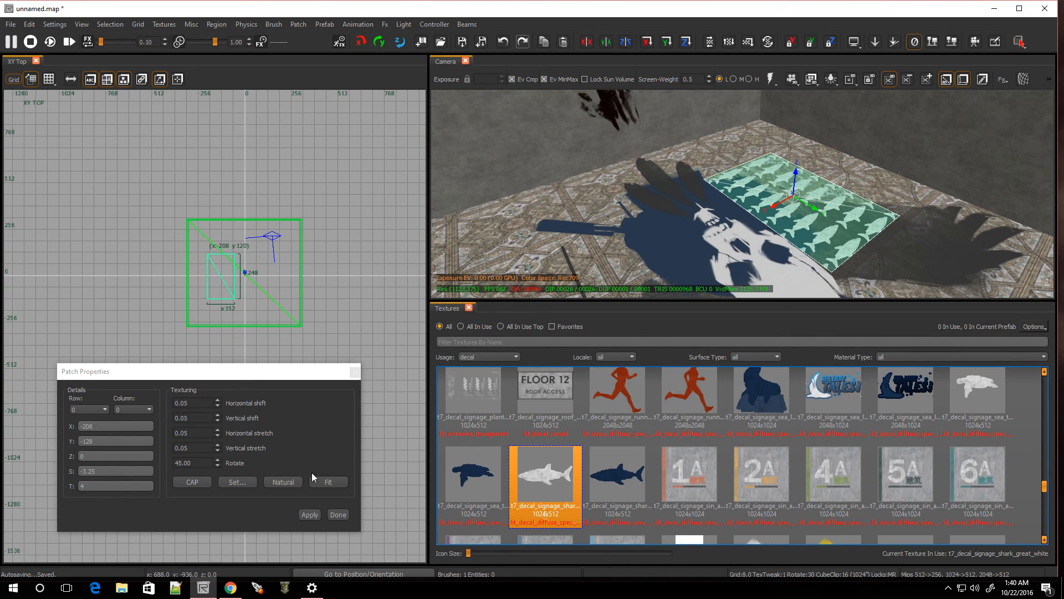
pyautogui.click(327, 482)
pyautogui.press('Escape')
pyautogui.rightClick(688, 233)
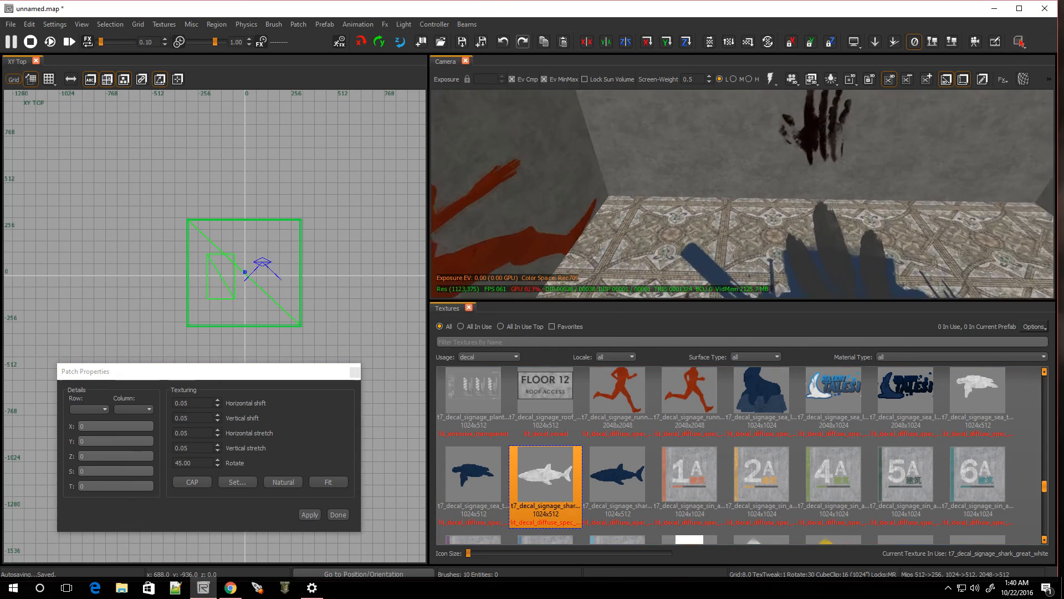
pyautogui.press('Up')
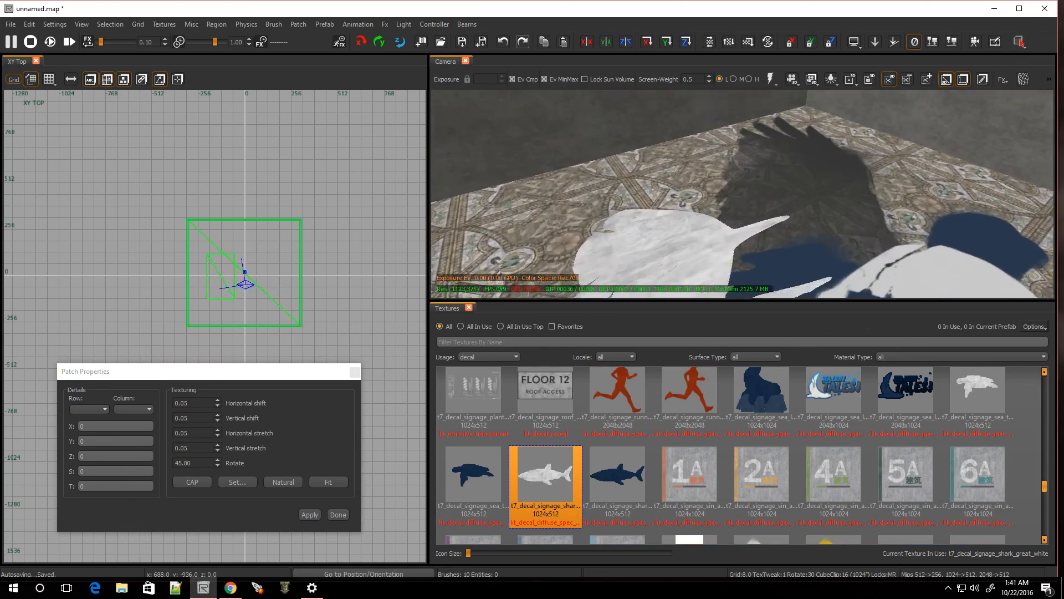
pyautogui.press('Up')
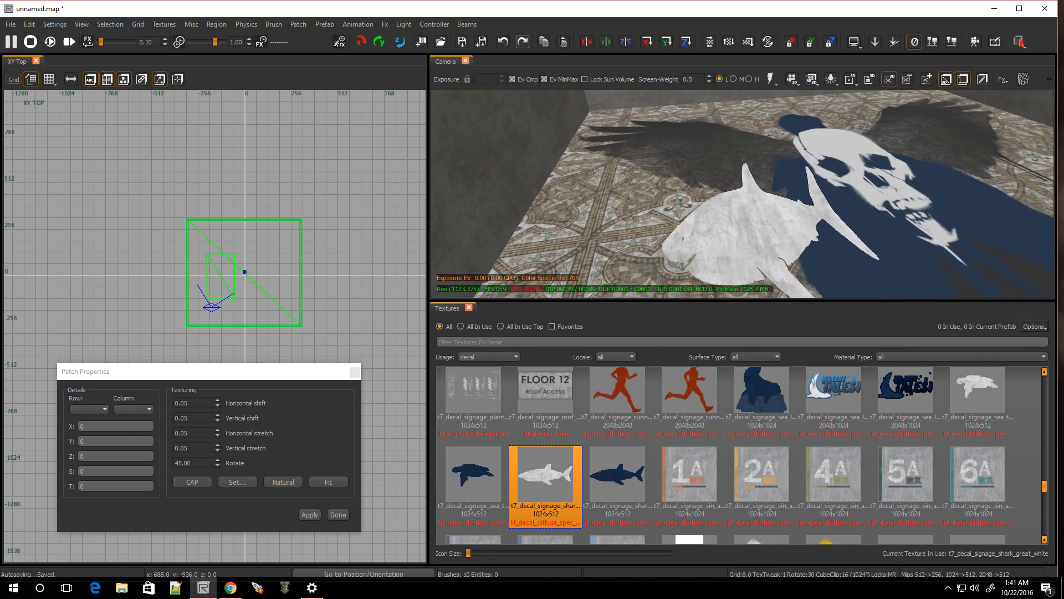
pyautogui.press('Up')
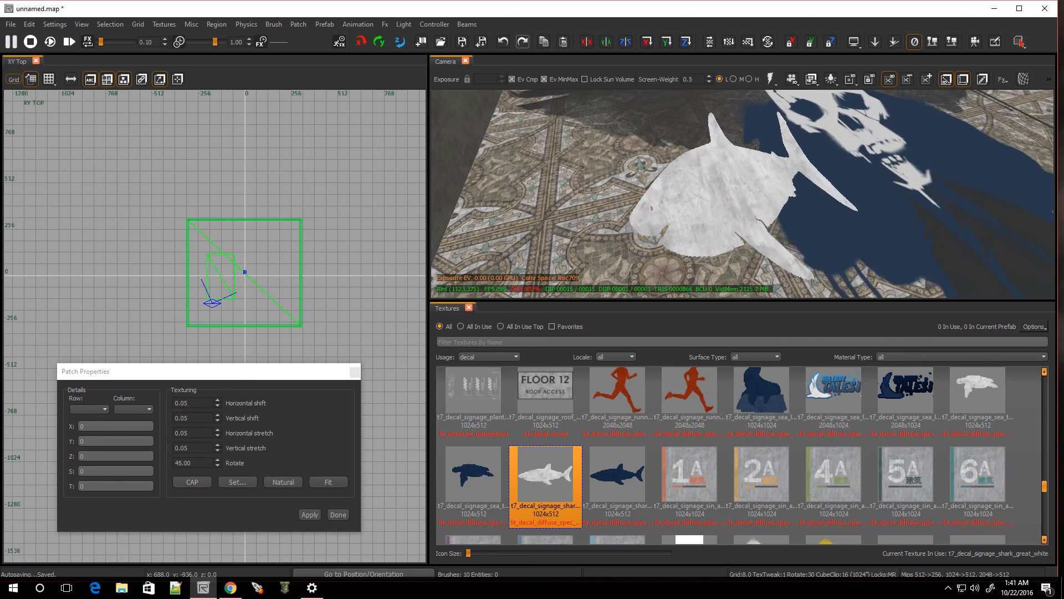
pyautogui.press('Up')
pyautogui.press('Up')
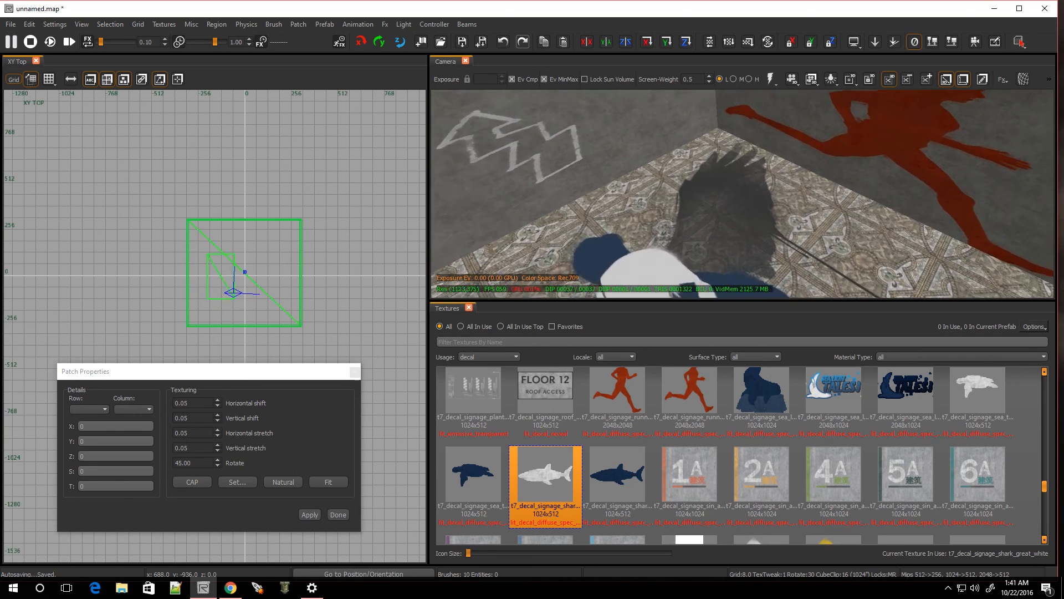
pyautogui.press('Up')
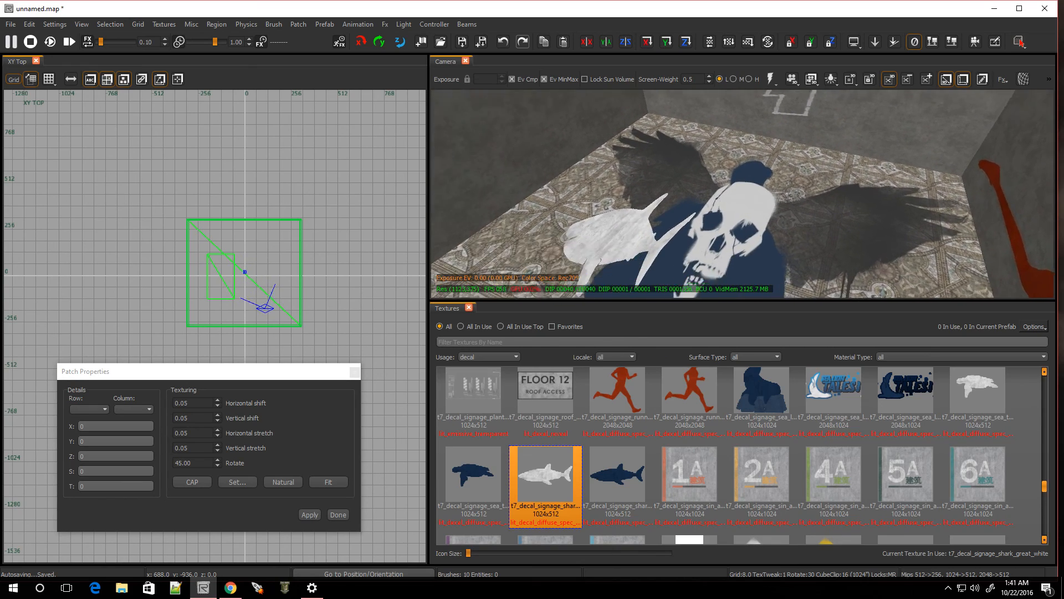
pyautogui.press('Up')
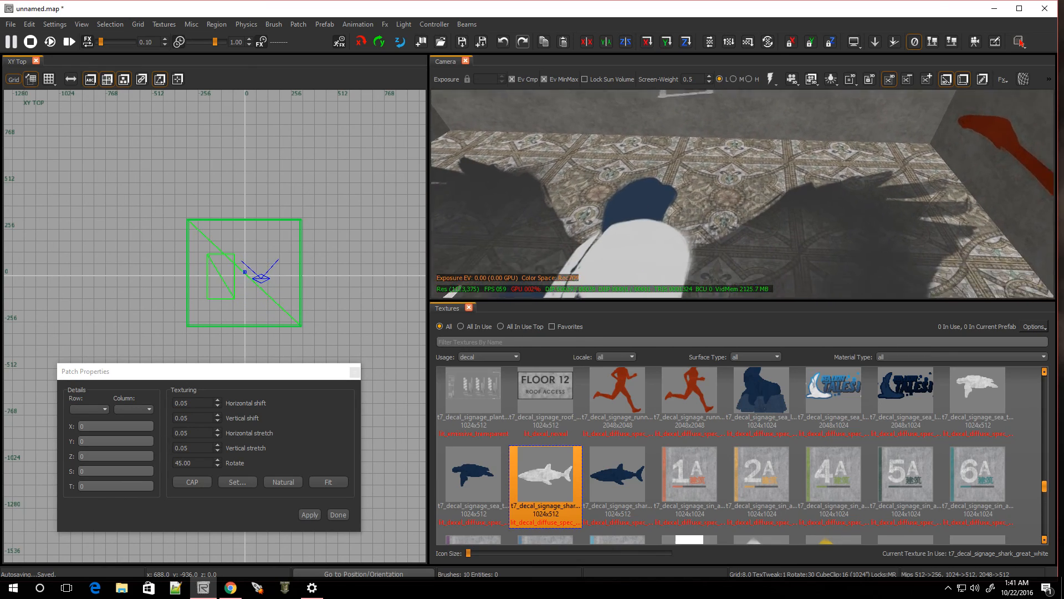
# Place a new chalk decal patch on the wall and bring it up in the front 2D view
pyautogui.rightClick(730, 181)
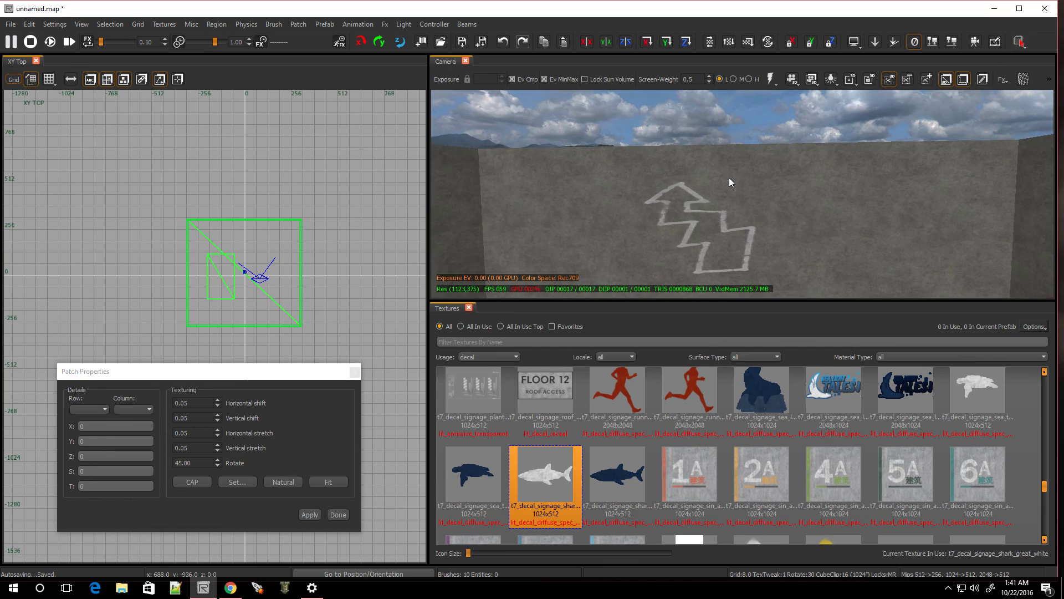
pyautogui.rightClick(703, 225)
pyautogui.click(737, 297)
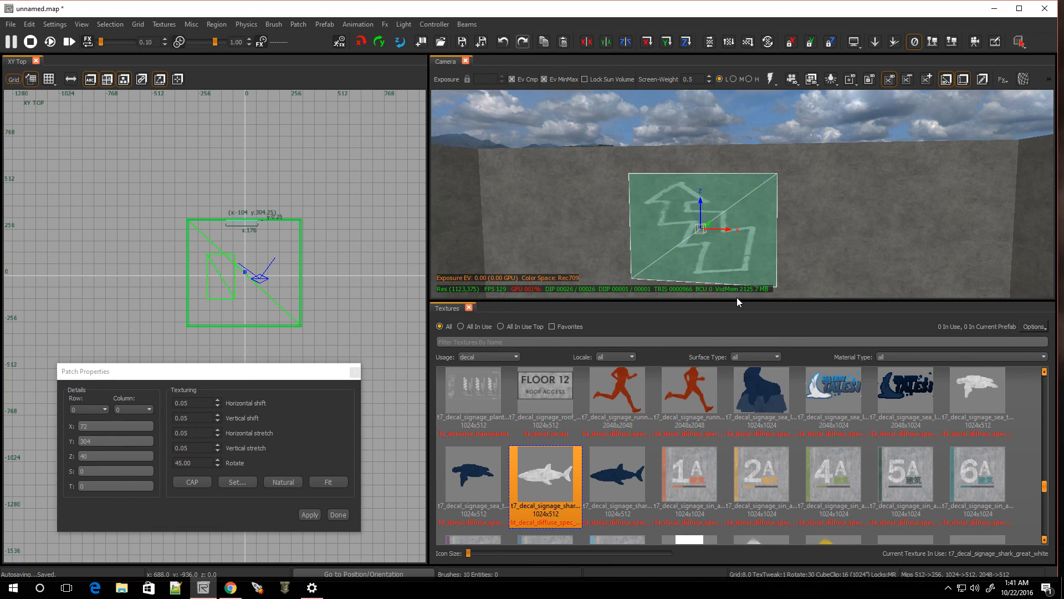
pyautogui.hotkey('ctrl', 'Tab')
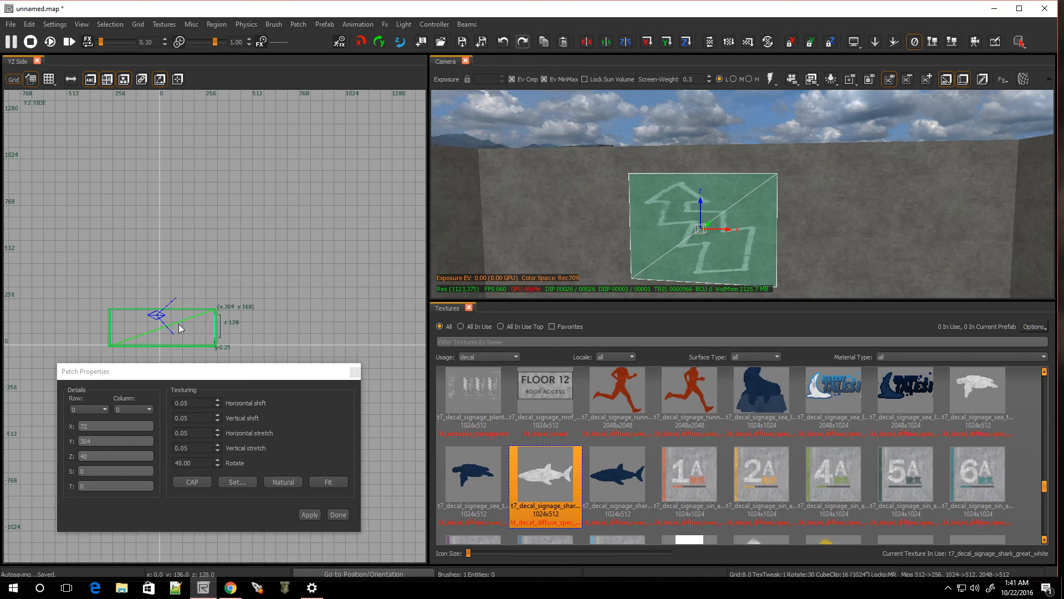
pyautogui.hotkey('ctrl', 'Tab')
pyautogui.scroll(5, 213, 339)
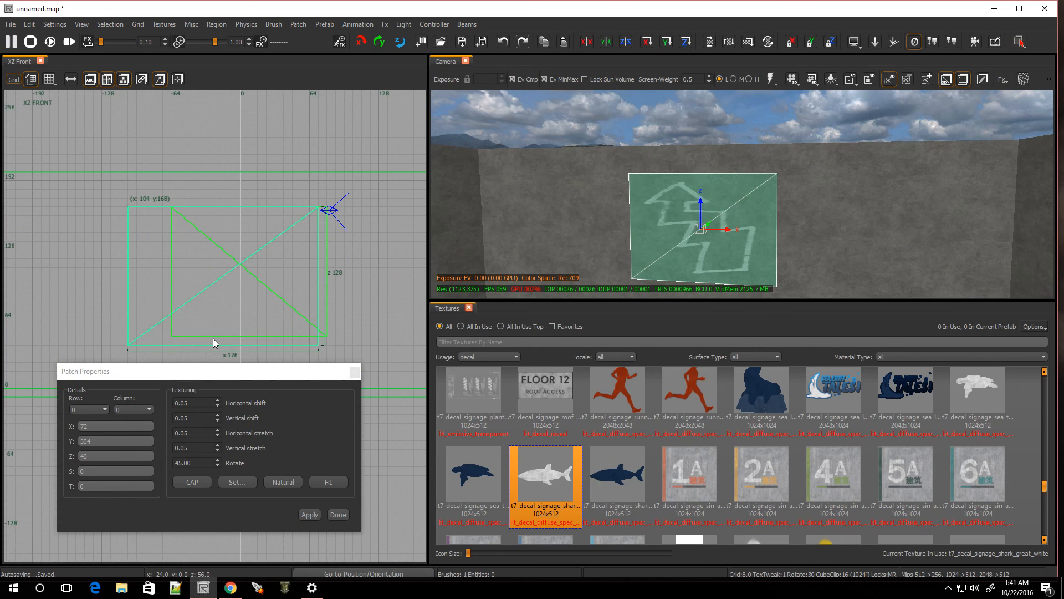
# Rotate the chalk lightning bolt to a steep diagonal tilt and inspect it up close
pyautogui.press('Escape')
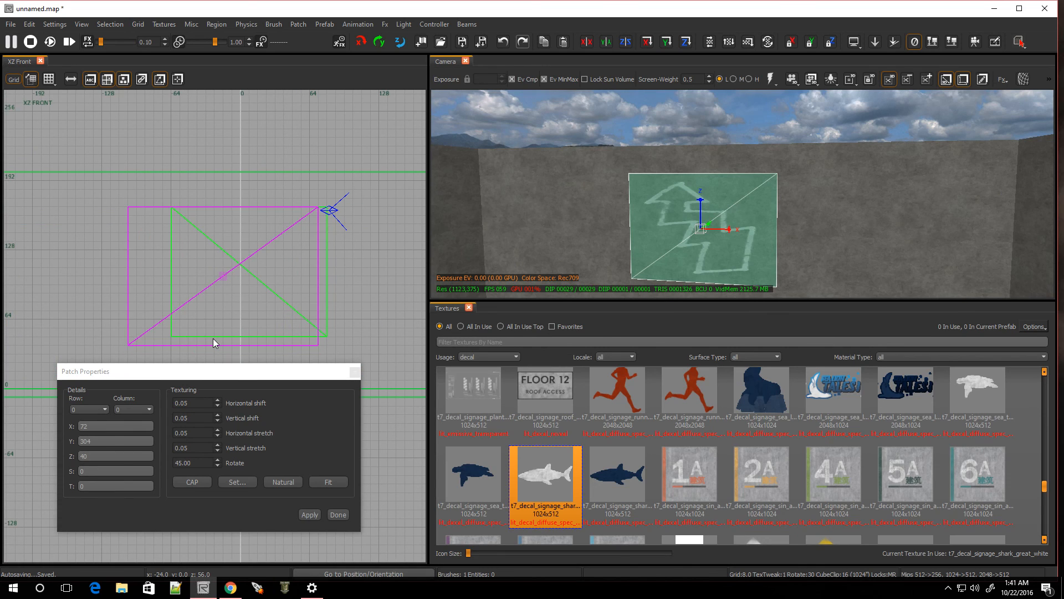
pyautogui.moveTo(325, 164); pyautogui.dragTo(342, 211)
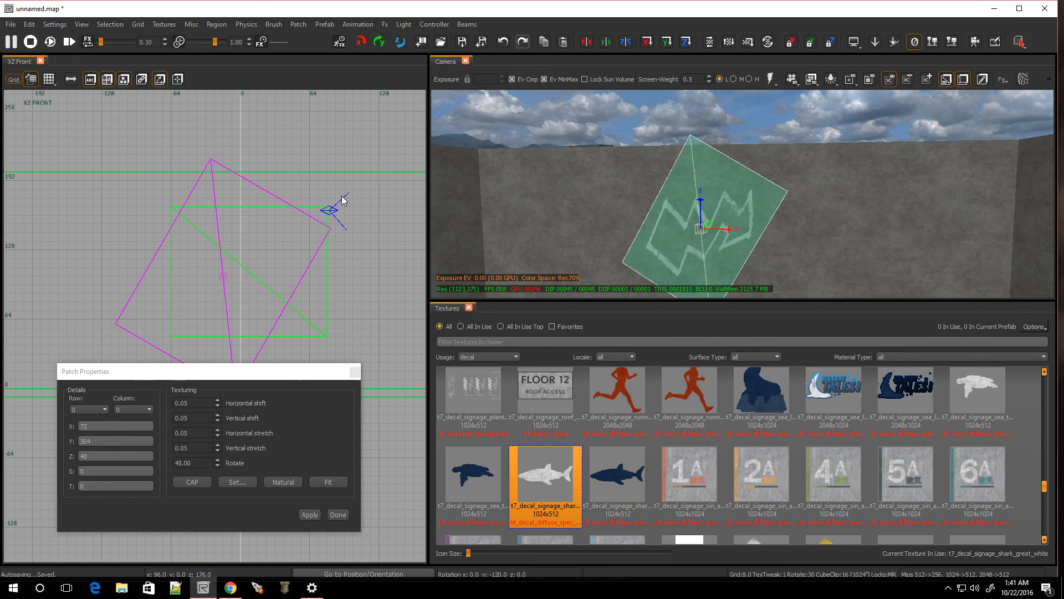
pyautogui.press('Escape')
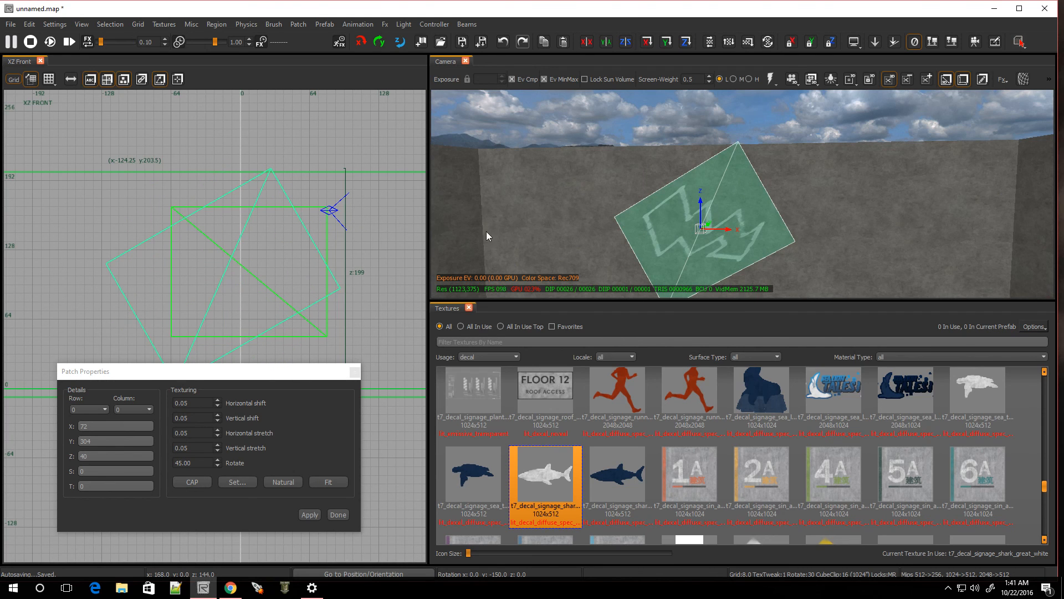
pyautogui.moveTo(633, 209); pyautogui.dragTo(632, 209, button='right')
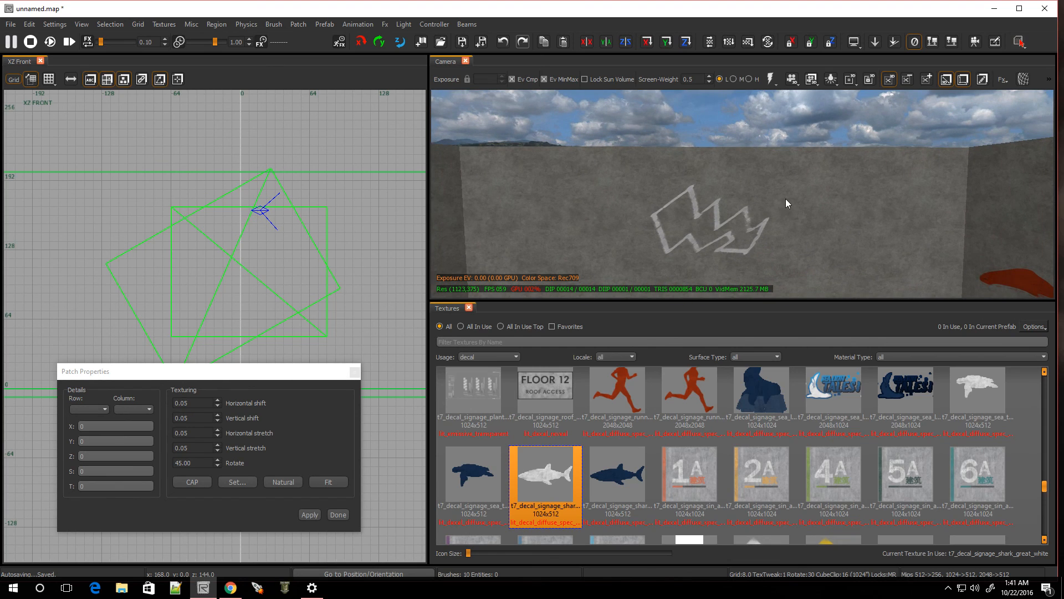
# Reselect the chalk bolt decal and rotate it back square, pointing downward
pyautogui.rightClick(720, 224)
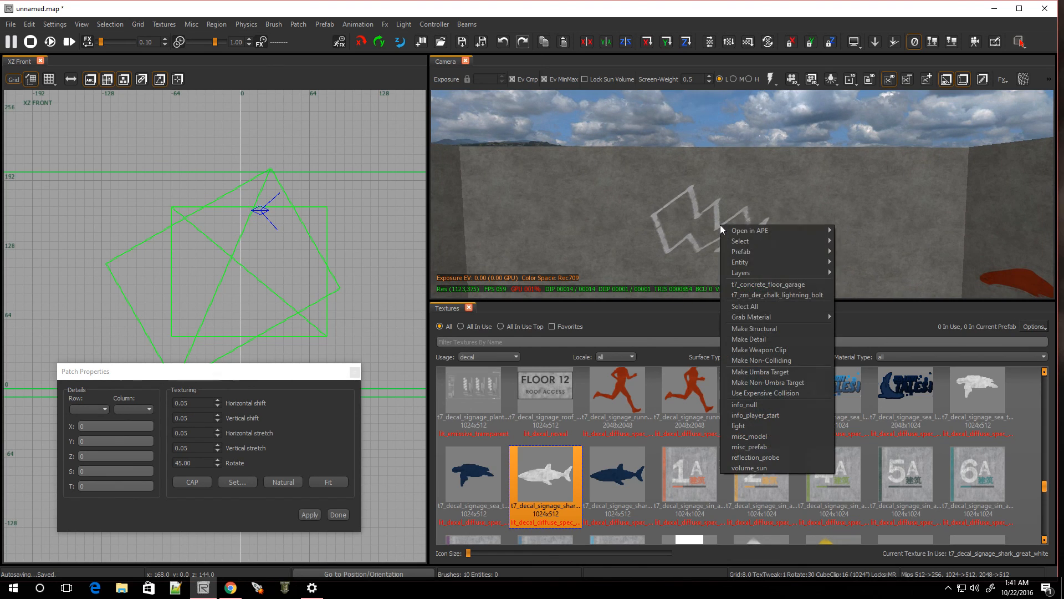
pyautogui.click(768, 295)
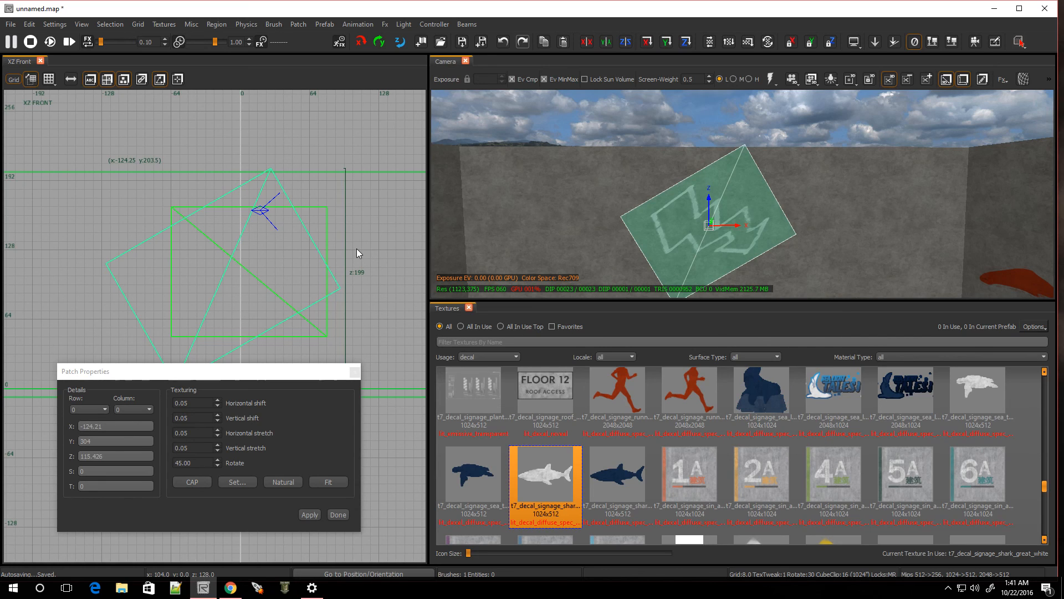
pyautogui.press('r')
pyautogui.moveTo(358, 241); pyautogui.dragTo(356, 254)
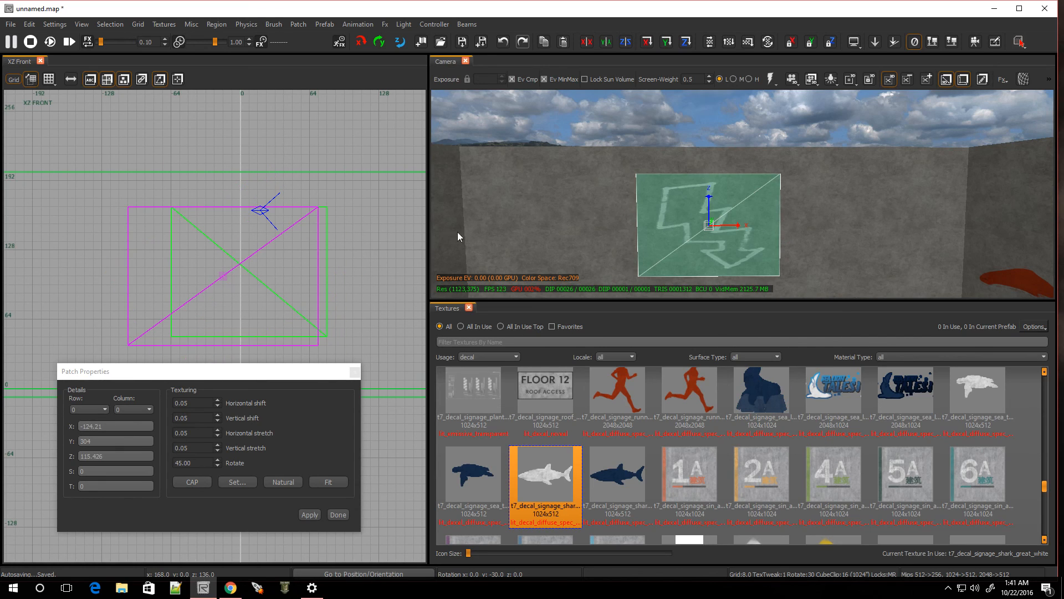
# Stretch the decal patch outward to both sides into a wide wall strip
pyautogui.press('q')
pyautogui.moveTo(603, 207); pyautogui.dragTo(488, 211)
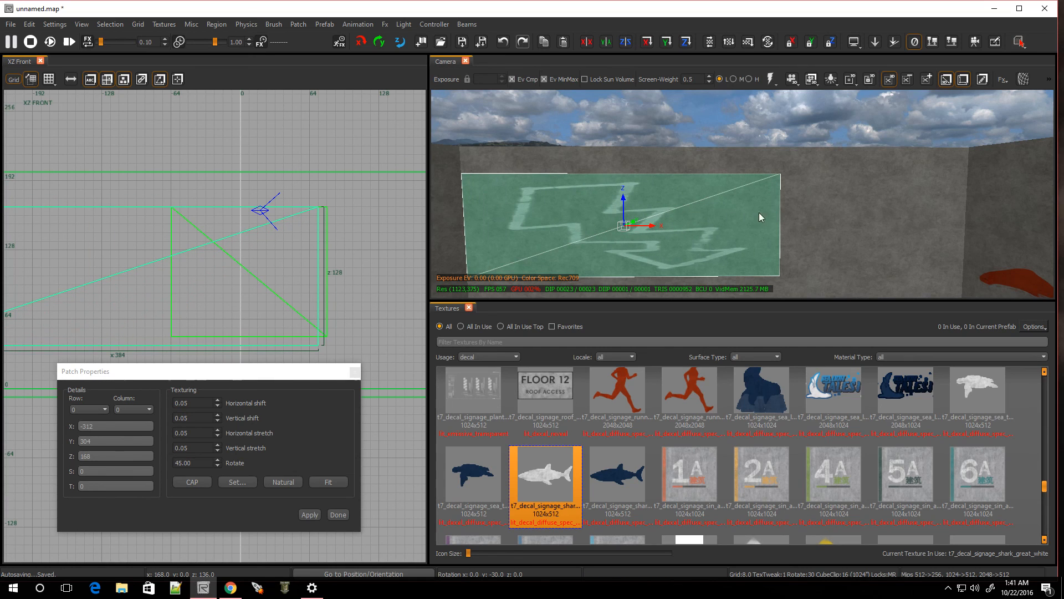
pyautogui.moveTo(760, 214); pyautogui.dragTo(877, 235)
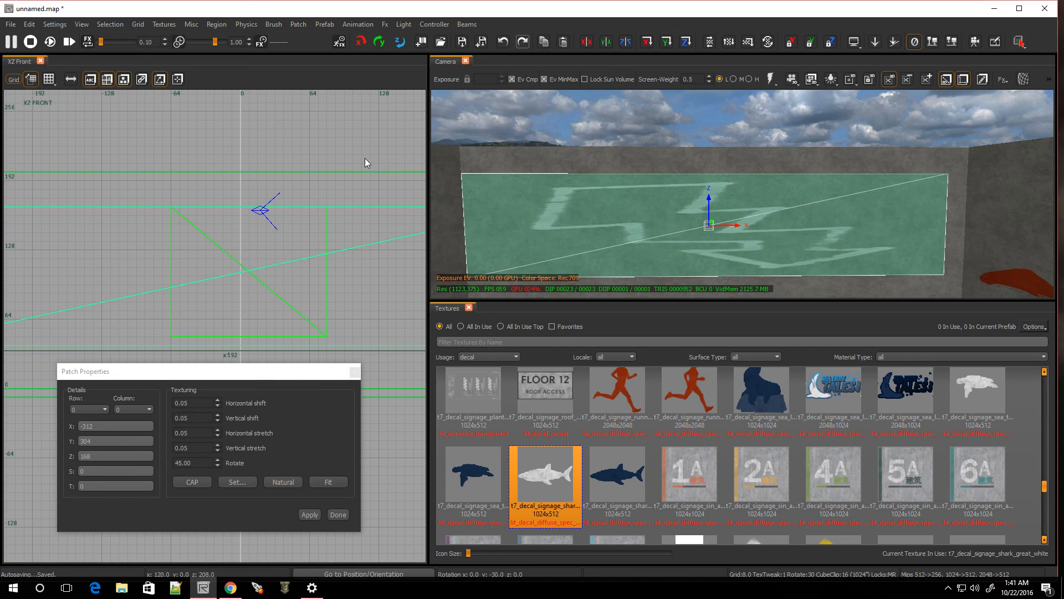
pyautogui.scroll(5, 676, 471)
pyautogui.scroll(5, 676, 471)
pyautogui.scroll(5, 676, 472)
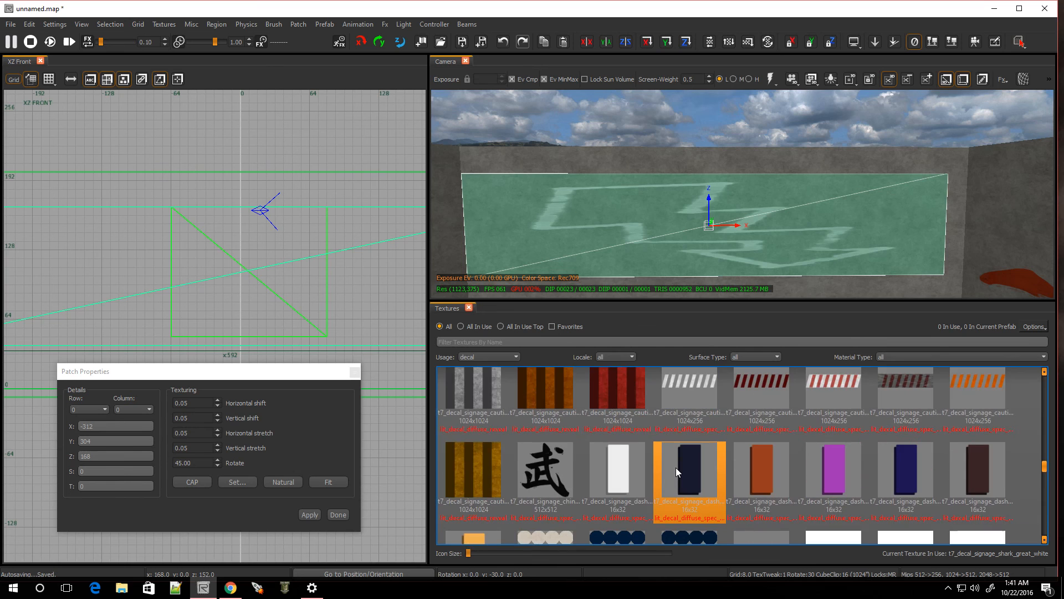
pyautogui.scroll(2, 675, 468)
pyautogui.scroll(2, 675, 468)
pyautogui.scroll(2, 672, 465)
pyautogui.scroll(2, 672, 465)
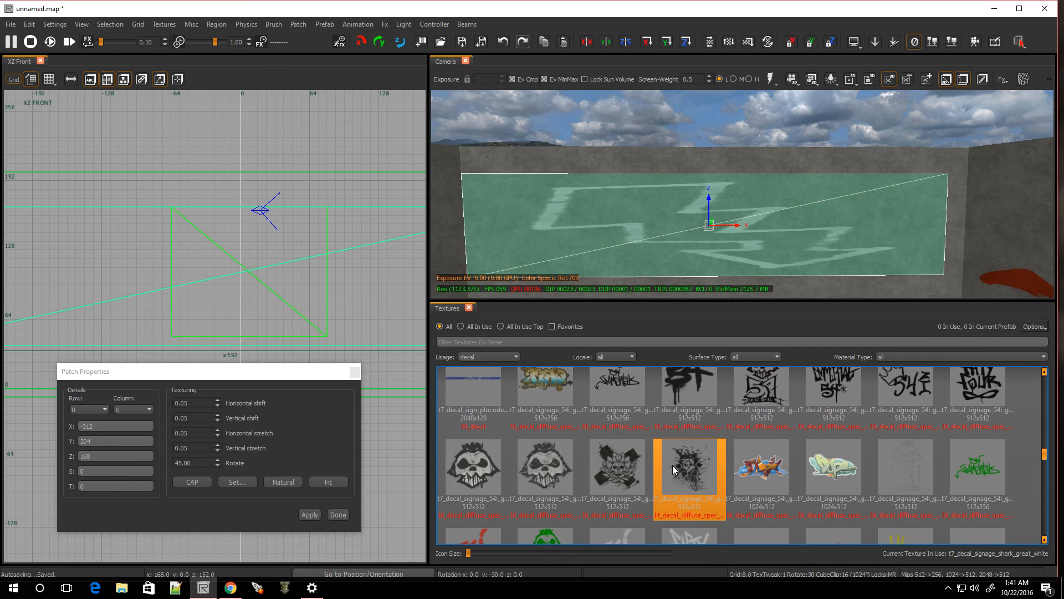
pyautogui.scroll(2, 672, 465)
pyautogui.scroll(2, 672, 465)
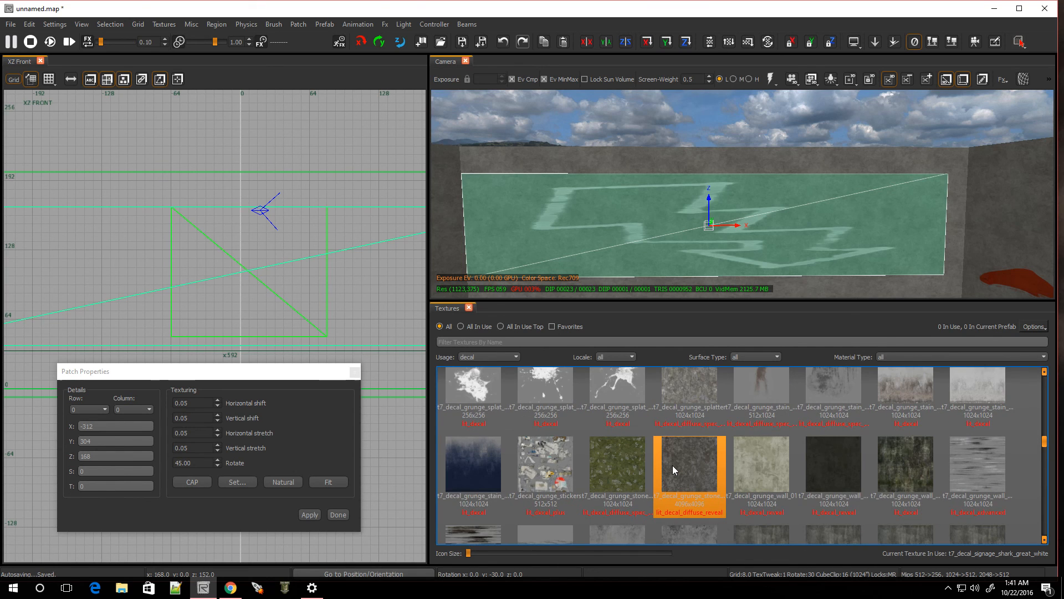
pyautogui.scroll(2, 672, 465)
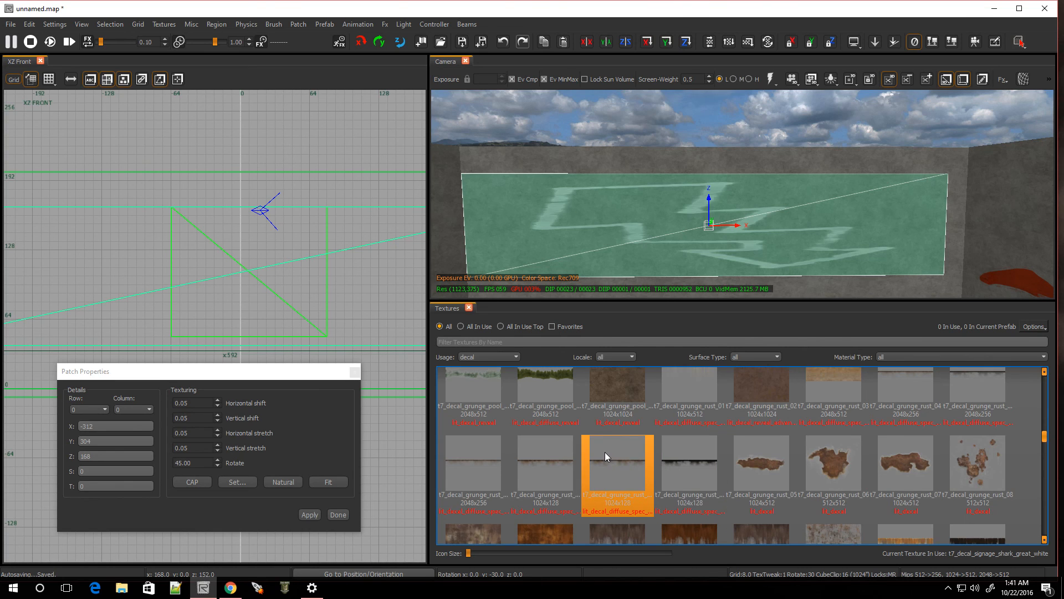
pyautogui.scroll(2, 606, 453)
pyautogui.scroll(2, 605, 454)
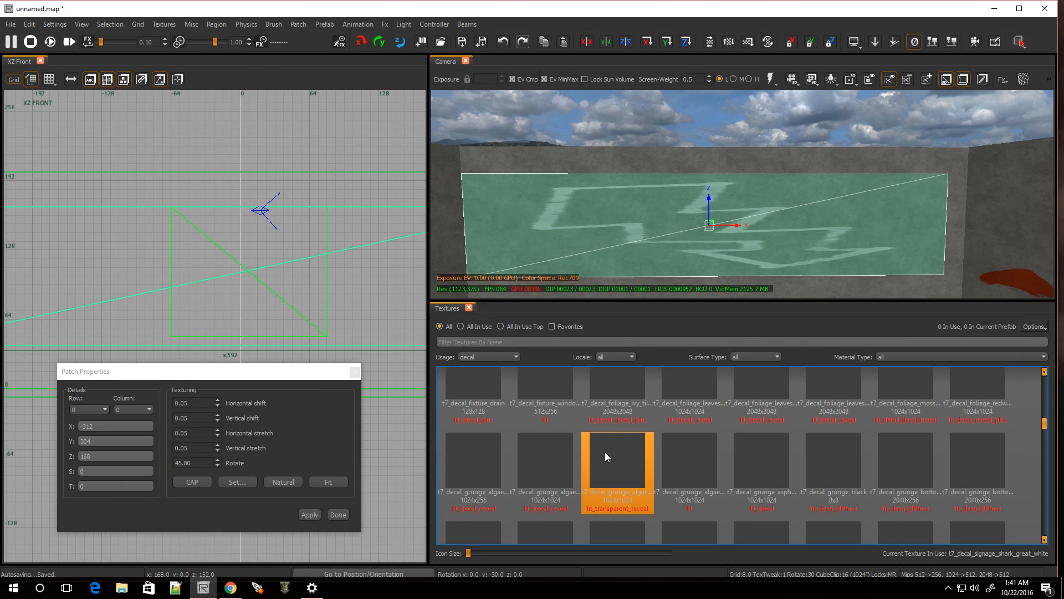
pyautogui.scroll(2, 606, 456)
pyautogui.scroll(2, 606, 456)
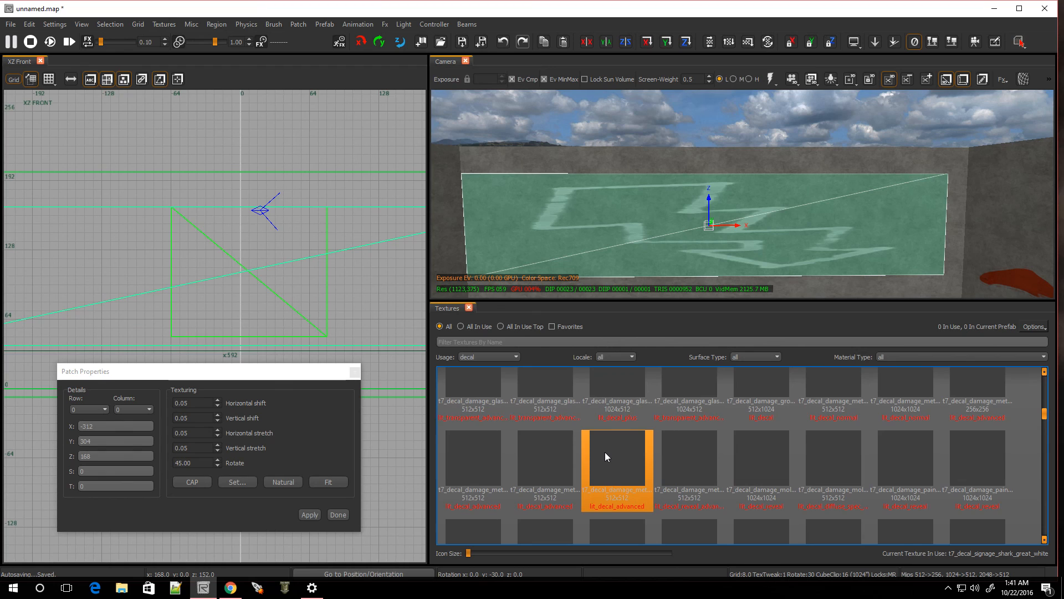
pyautogui.scroll(2, 605, 456)
pyautogui.scroll(2, 605, 455)
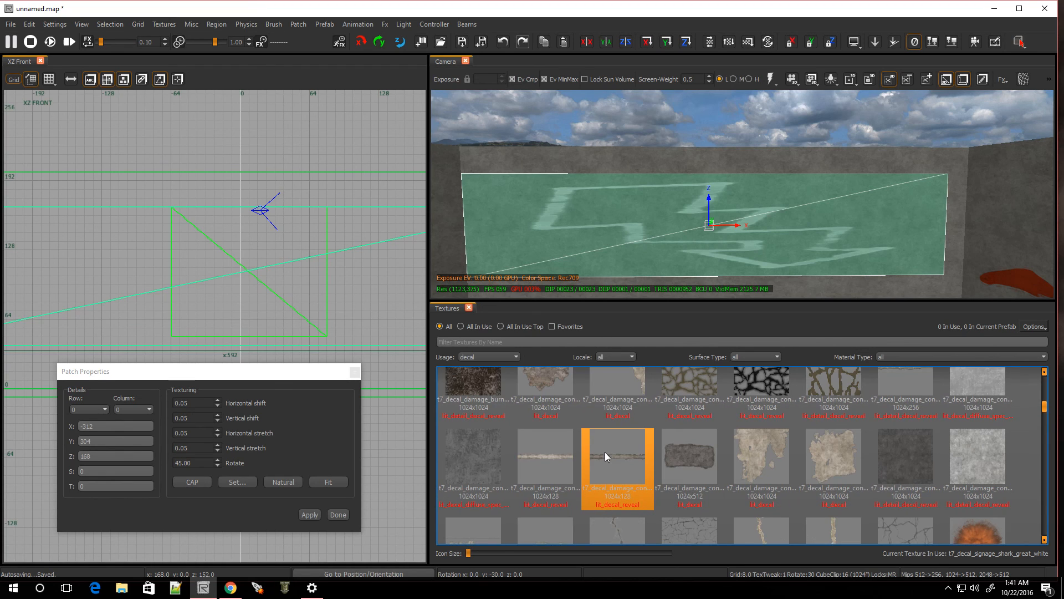
# Swap the strip's texture to t7_decal_damage_crack_04, fitted across the whole patch
pyautogui.click(613, 530)
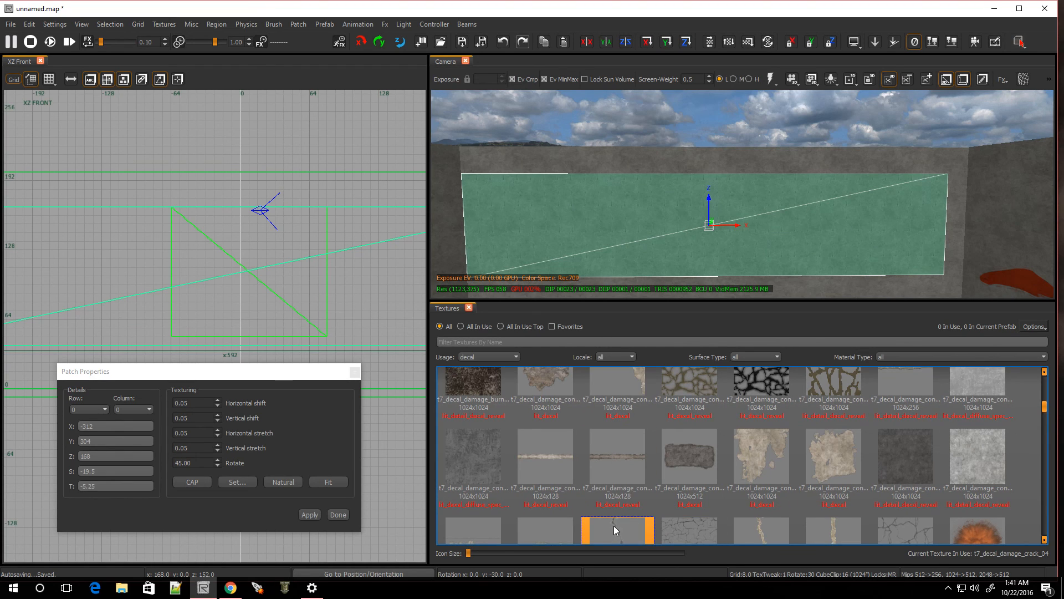
pyautogui.click(329, 482)
pyautogui.press('Escape')
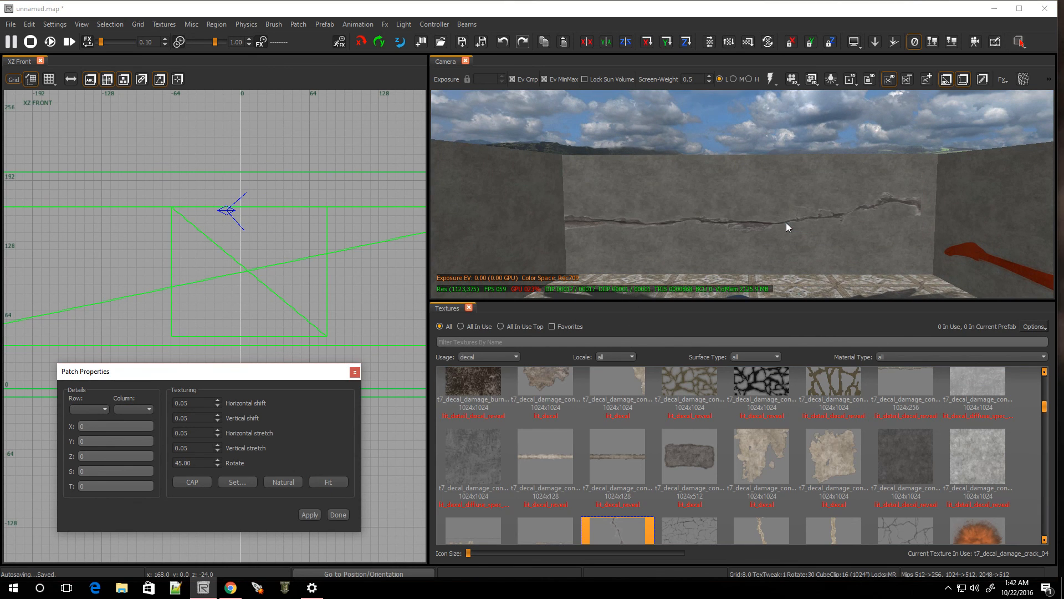
pyautogui.rightClick(786, 223)
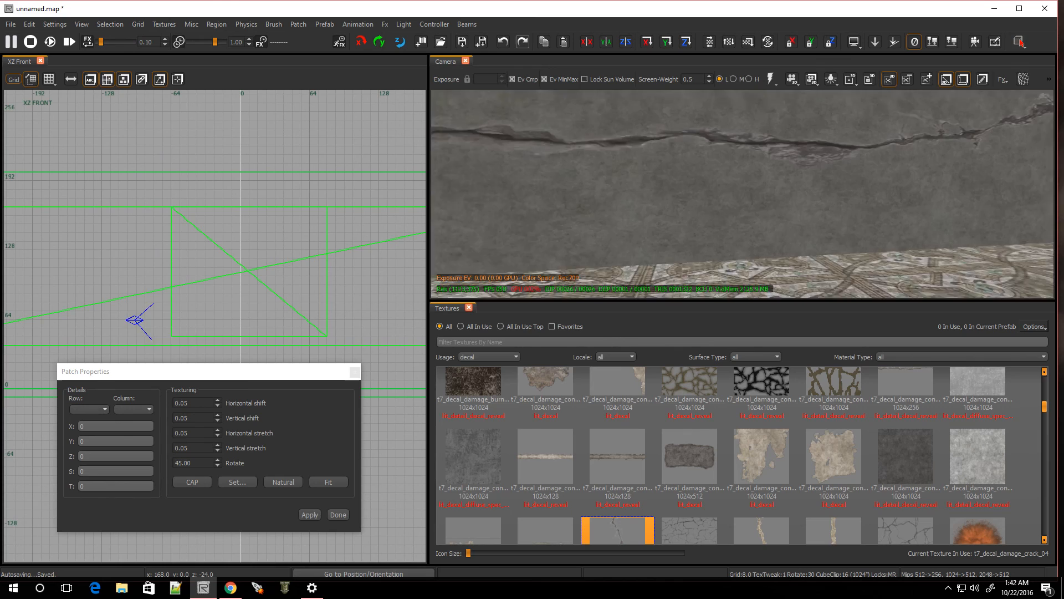
pyautogui.press('s')
pyautogui.press('w')
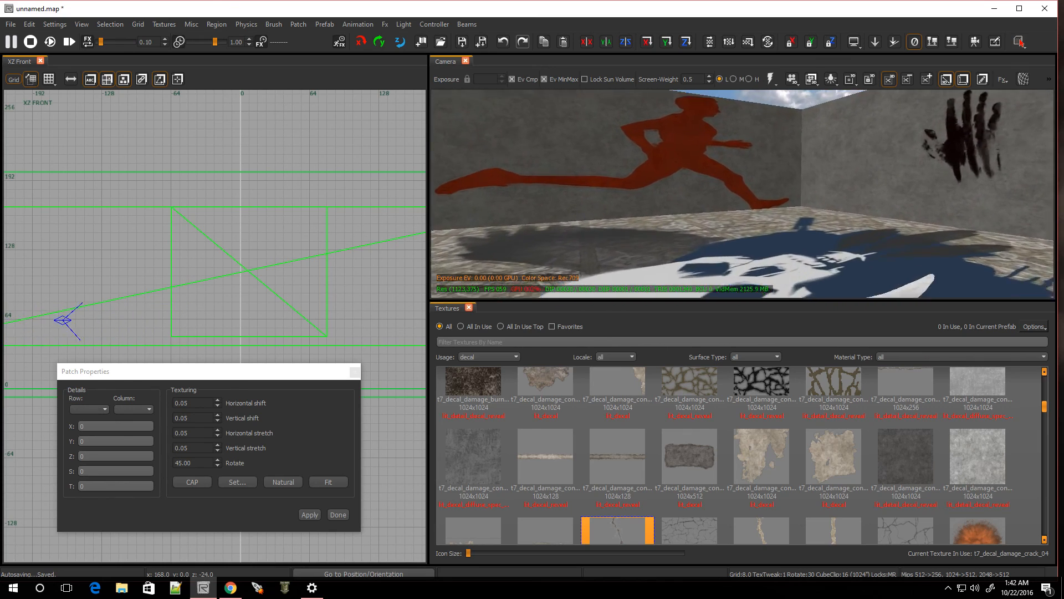
pyautogui.press('w')
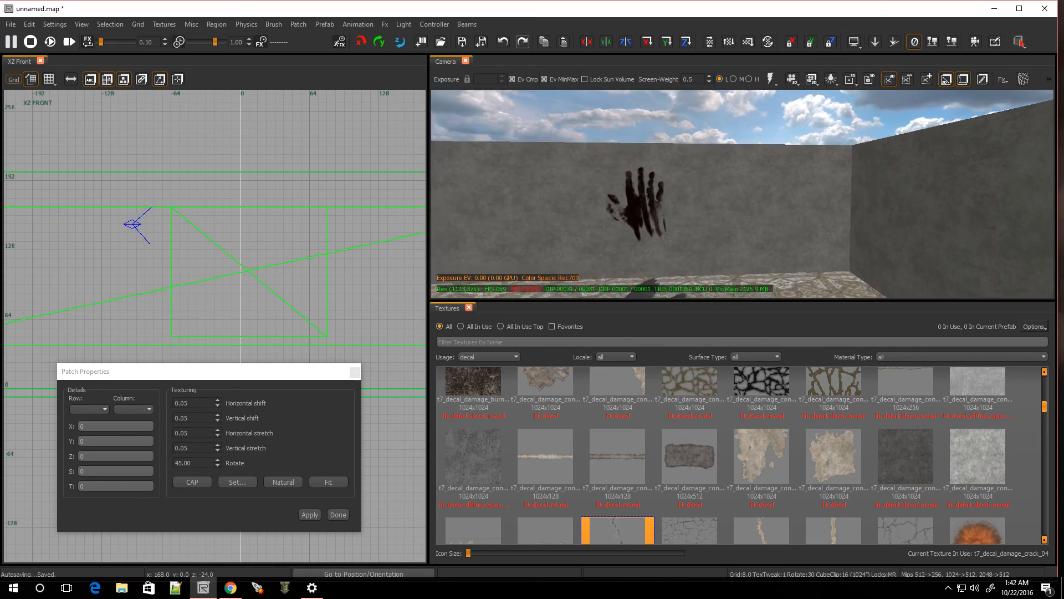
pyautogui.press('w')
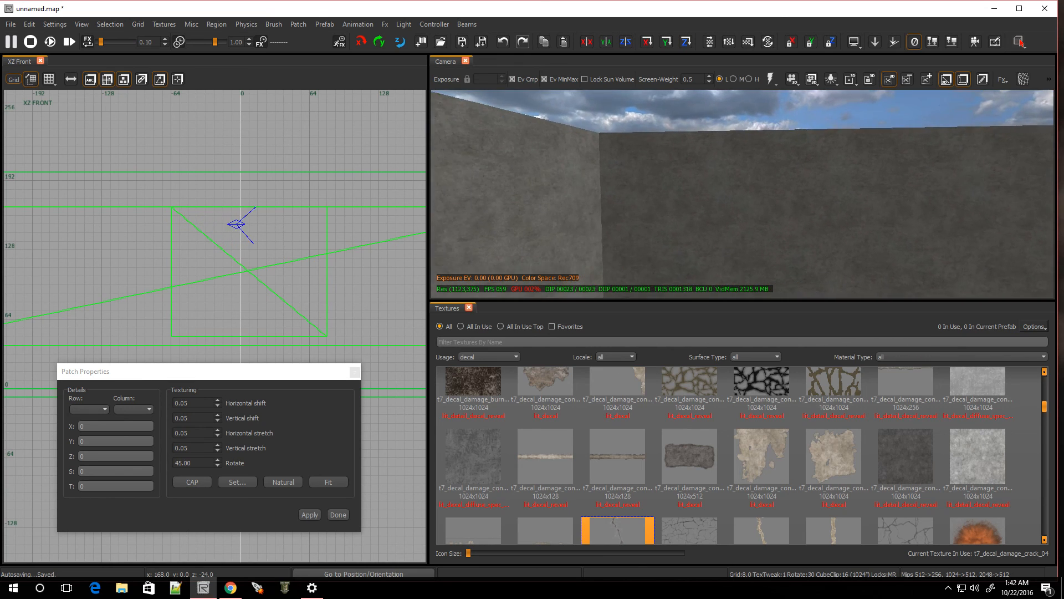
pyautogui.press('w')
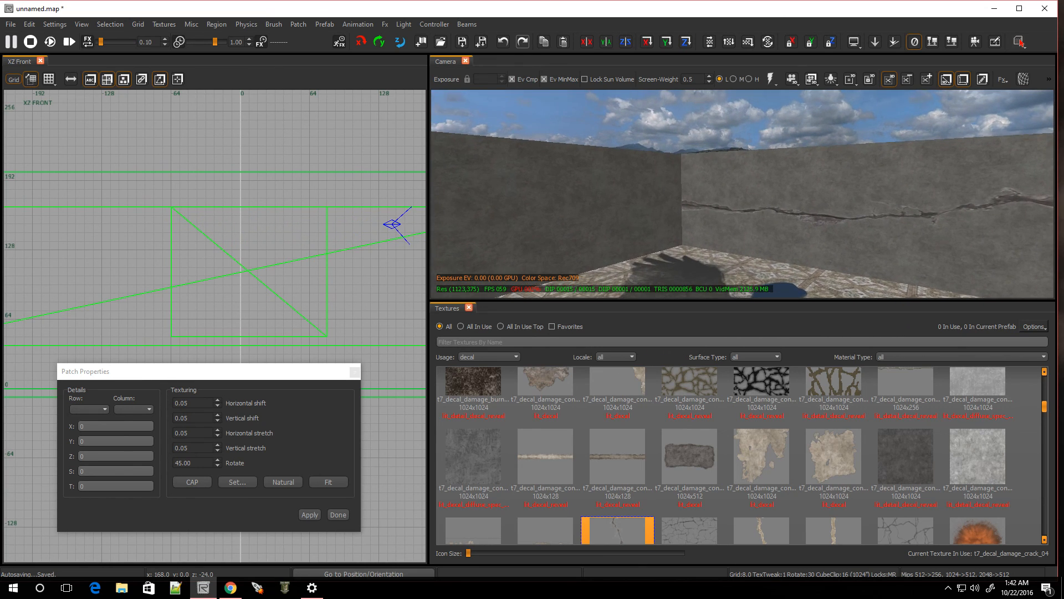